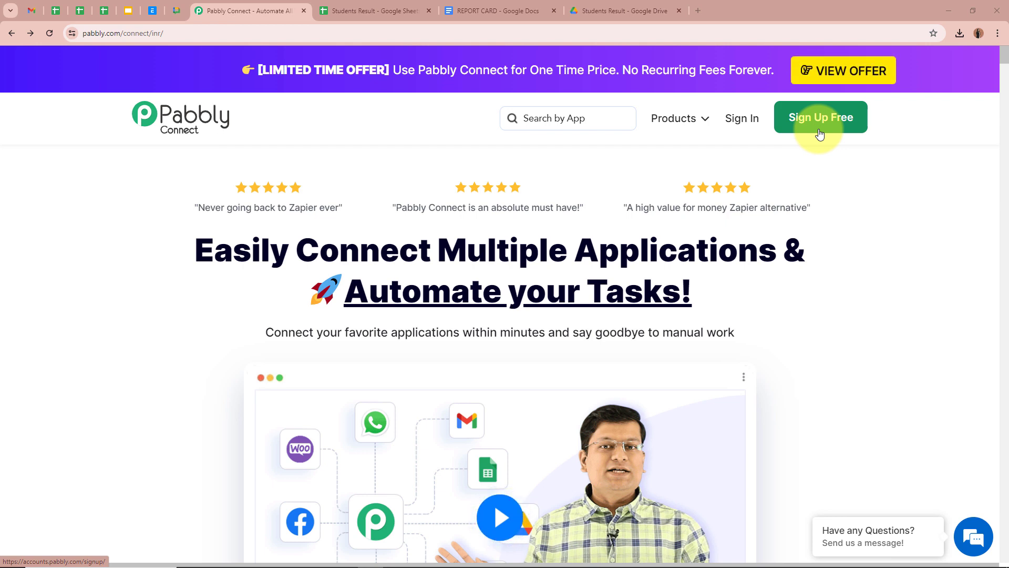
# Step: Sign in to the existing Pabbly account and open the Pabbly Connect application
pyautogui.click(740, 124)
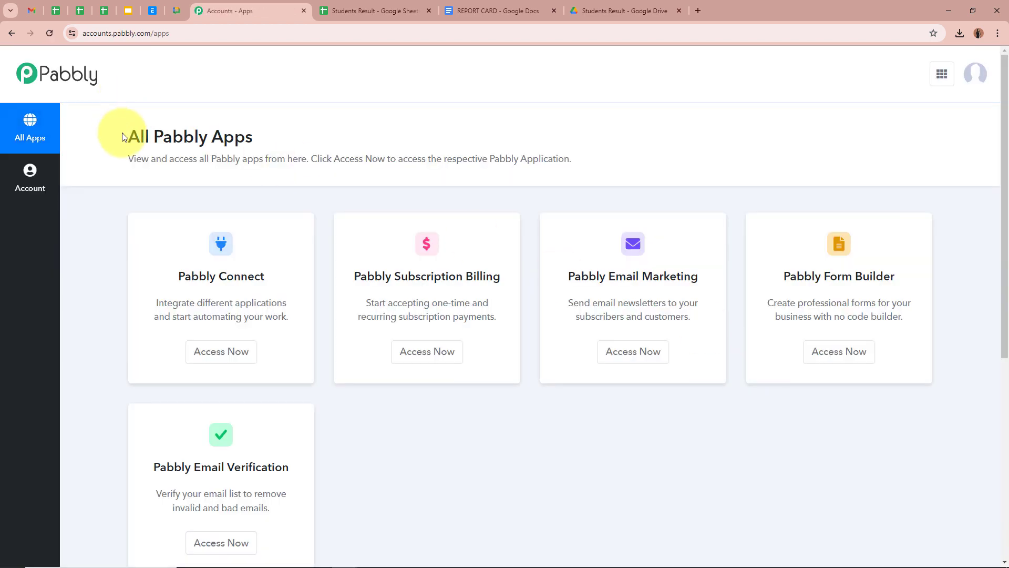
pyautogui.moveTo(128, 137); pyautogui.dragTo(331, 140)
pyautogui.click(331, 141)
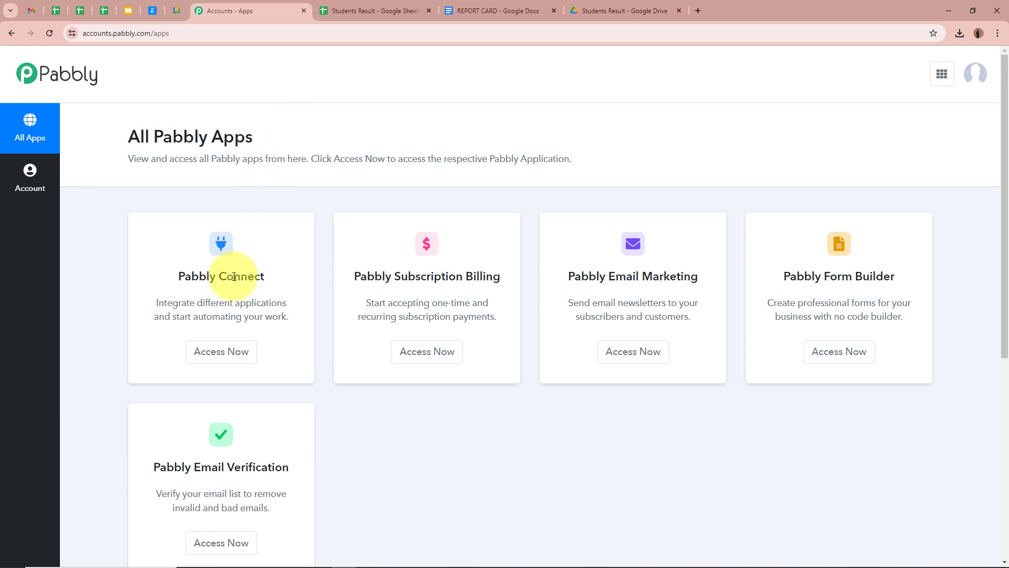
pyautogui.click(222, 351)
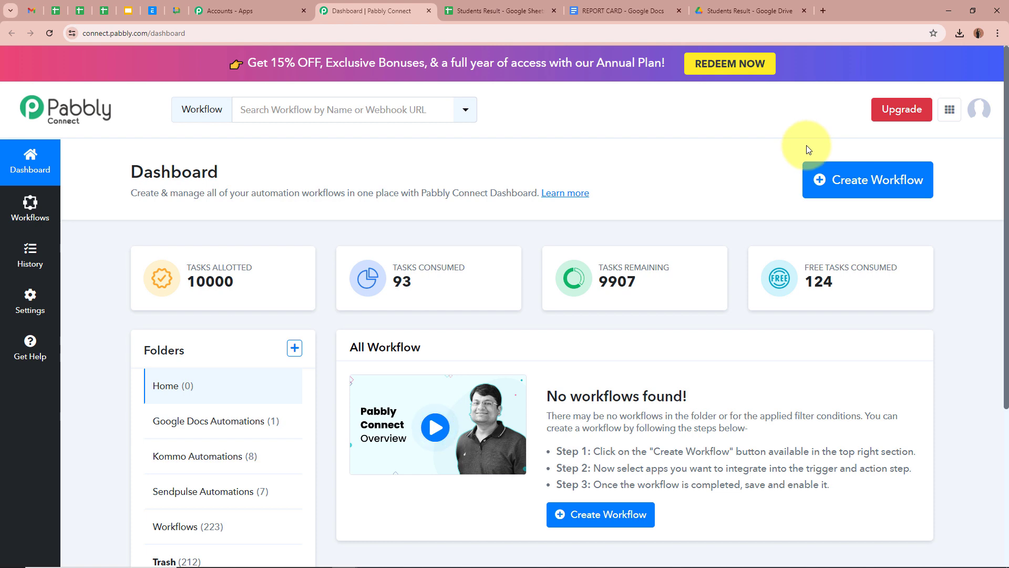
# Step: Create a workflow named "Generate Report Cards using Google Sheets & Google Docs" in the Google Docs Automations folder
pyautogui.click(833, 183)
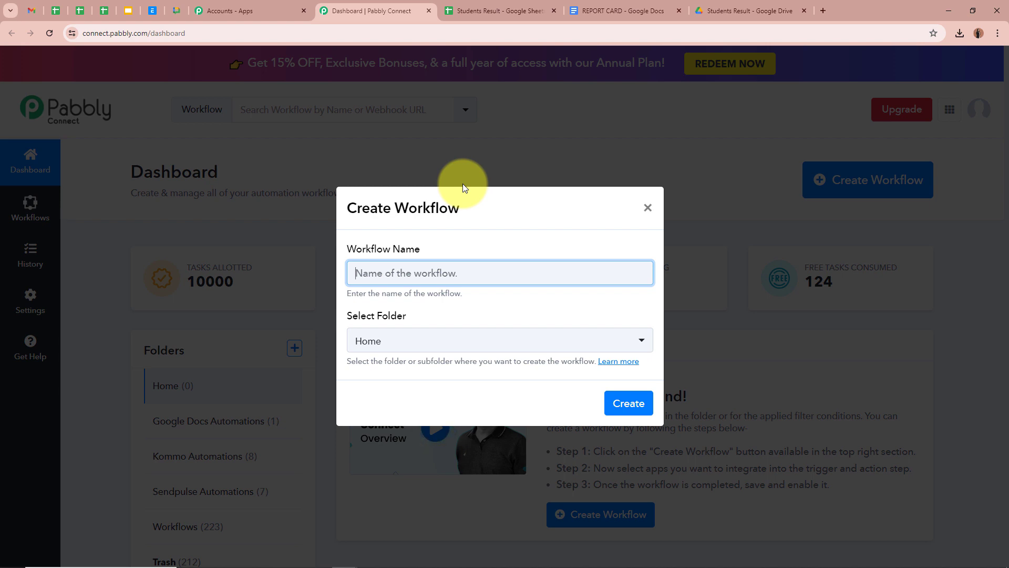
pyautogui.write('Generate Report Cards using Google Sheets & Google Docs')
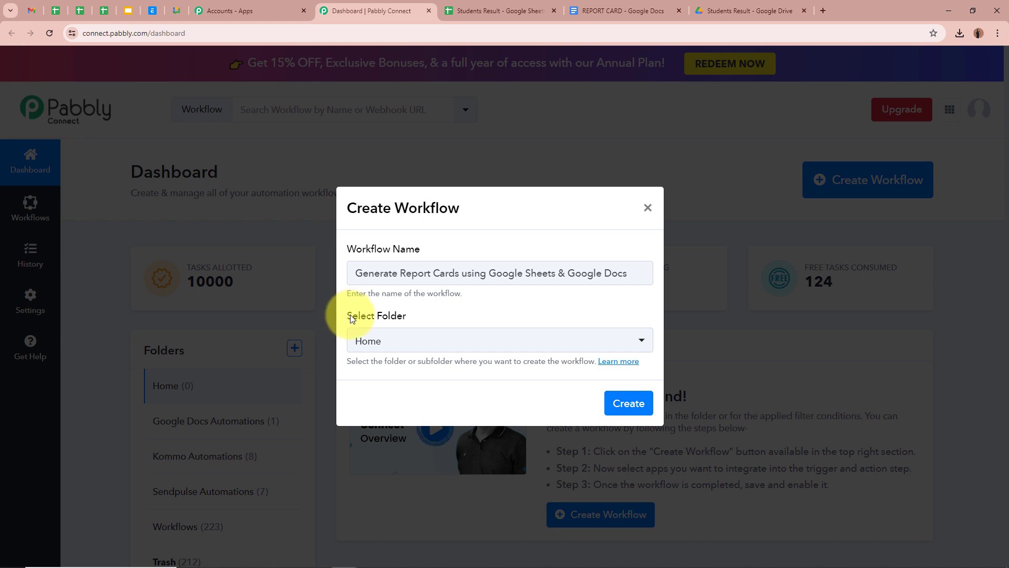
pyautogui.moveTo(352, 319); pyautogui.dragTo(434, 315)
pyautogui.click(434, 316)
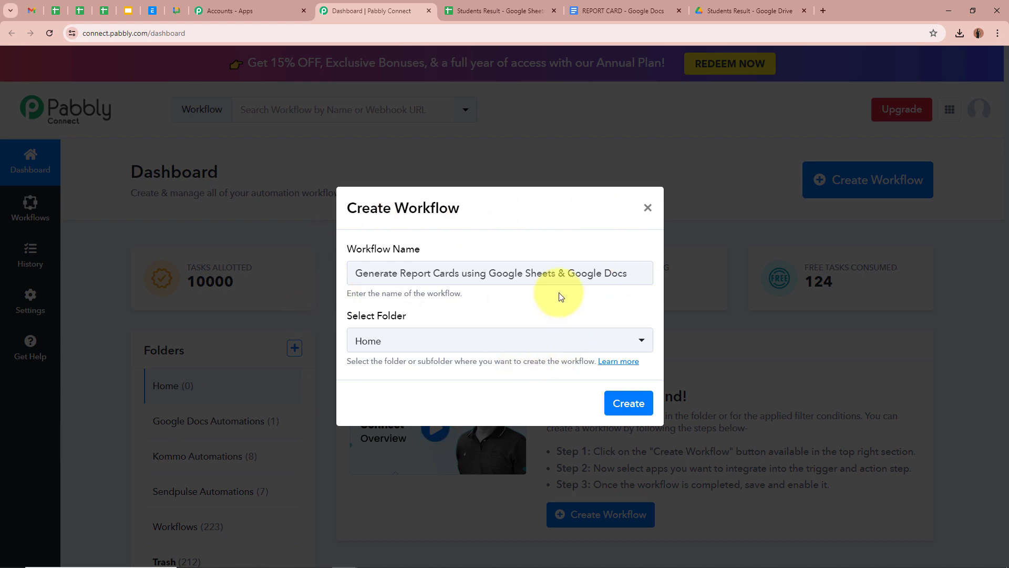
pyautogui.click(638, 342)
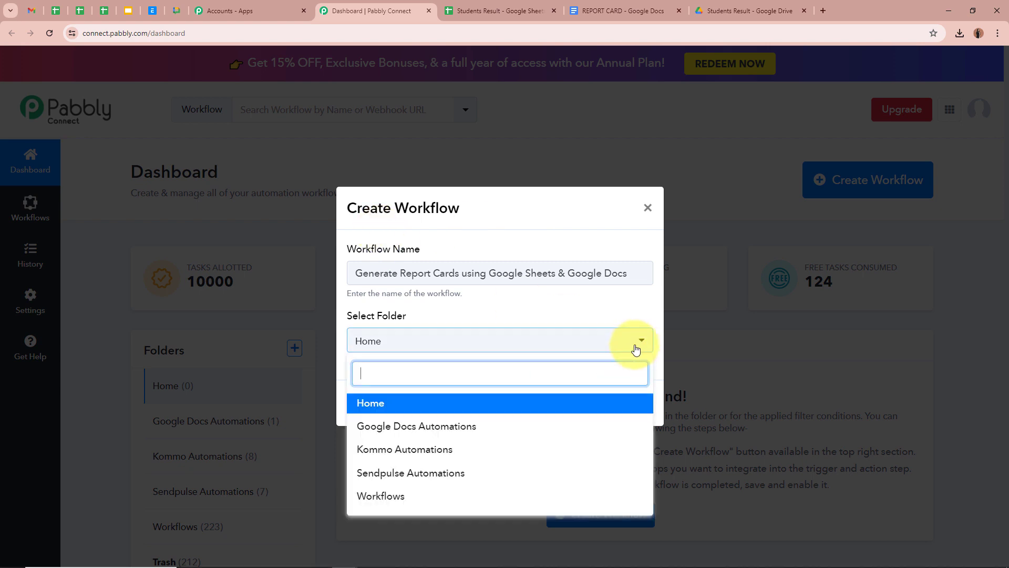
pyautogui.click(447, 426)
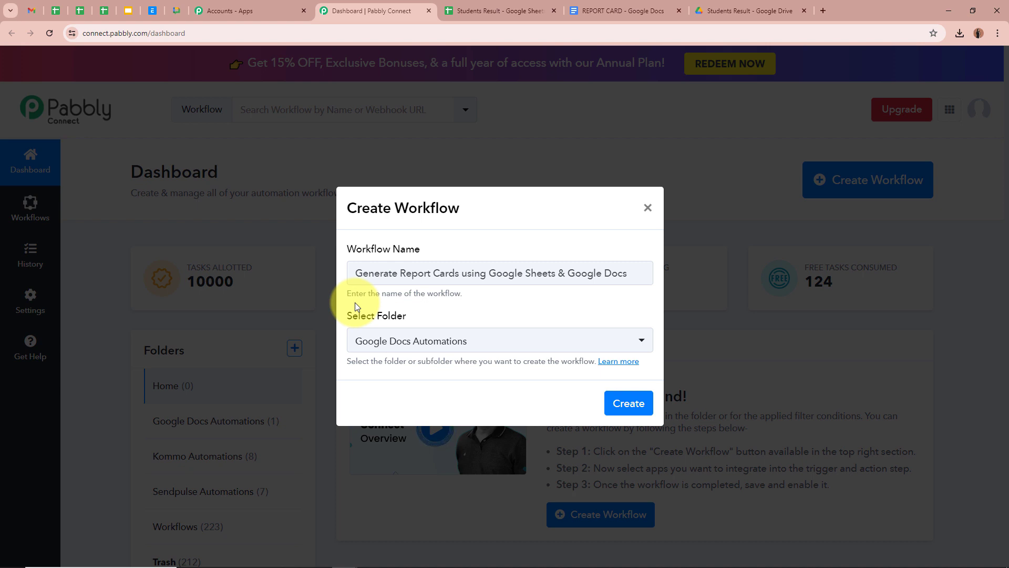
pyautogui.moveTo(355, 275); pyautogui.dragTo(640, 296)
pyautogui.click(640, 296)
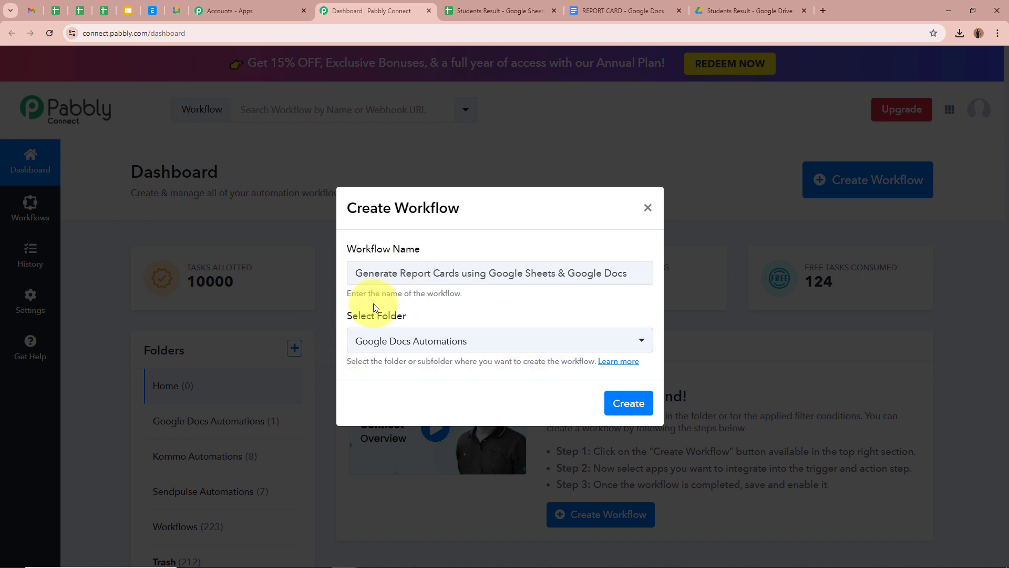
pyautogui.click(627, 405)
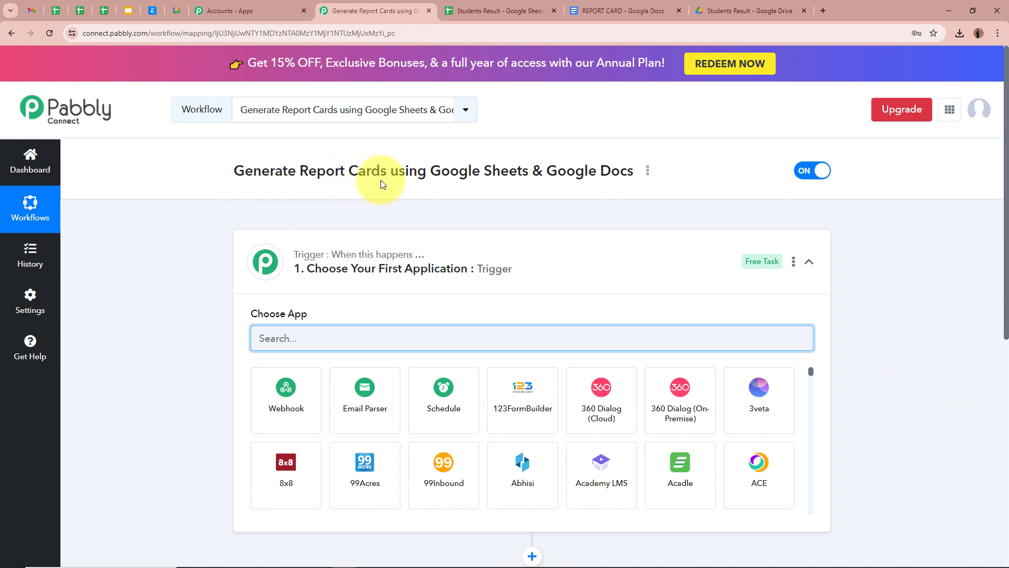
# Step: Set the workflow's trigger to Google Sheets with the event New or Updated Spreadsheet Row
pyautogui.click(587, 264)
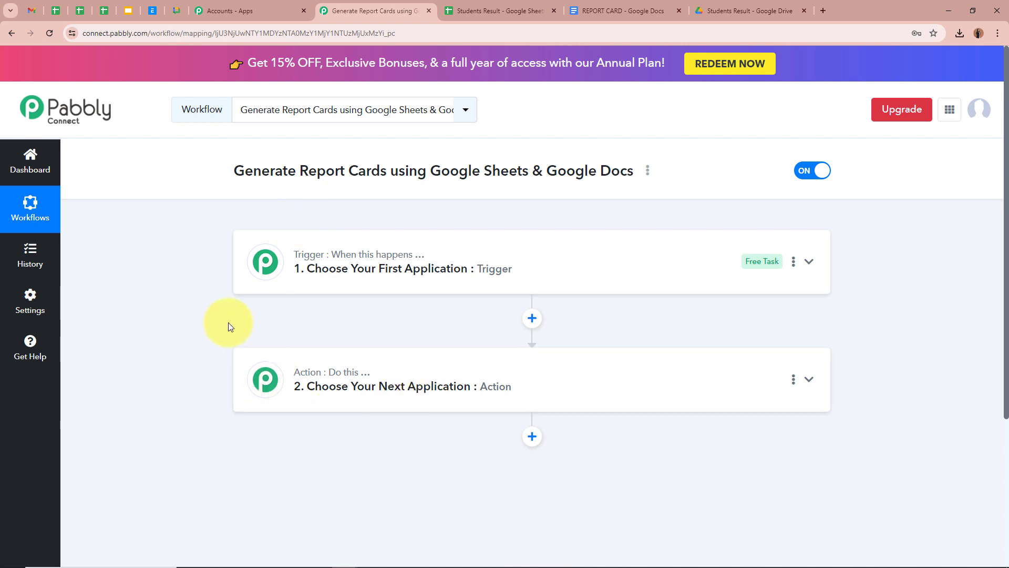
pyautogui.click(808, 259)
pyautogui.write('Goo')
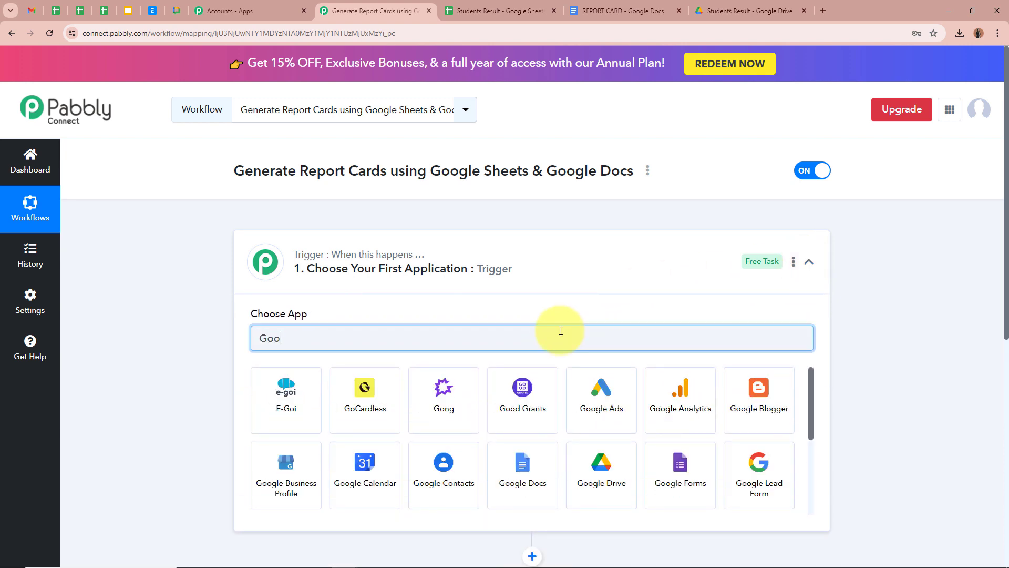
pyautogui.write('gle Sheets')
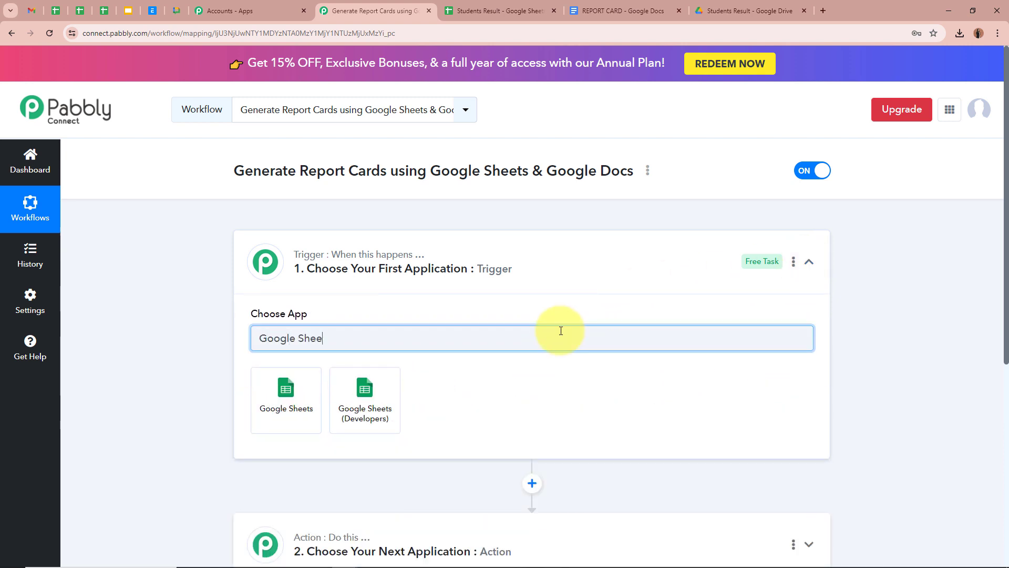
pyautogui.click(277, 408)
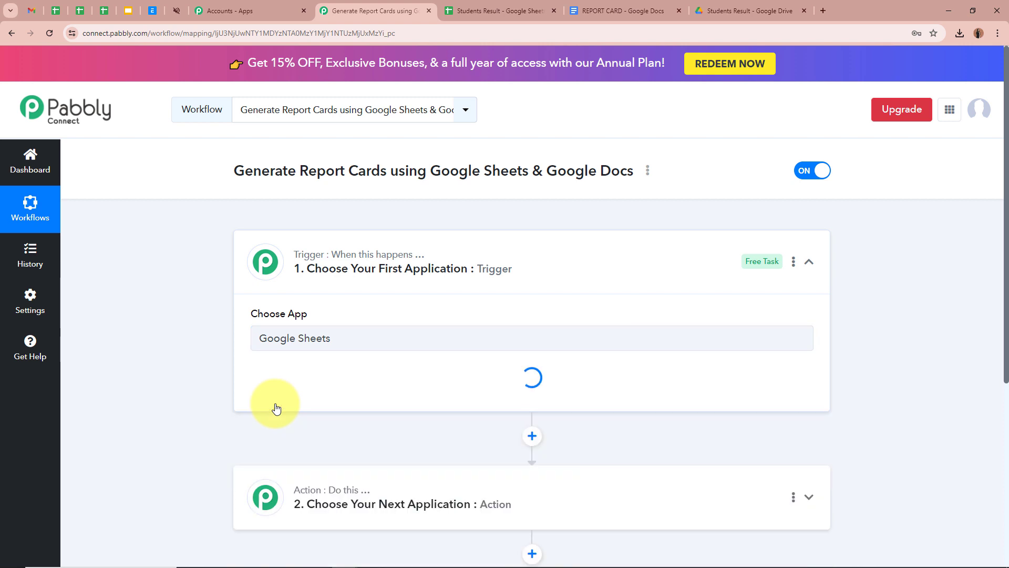
pyautogui.click(258, 393)
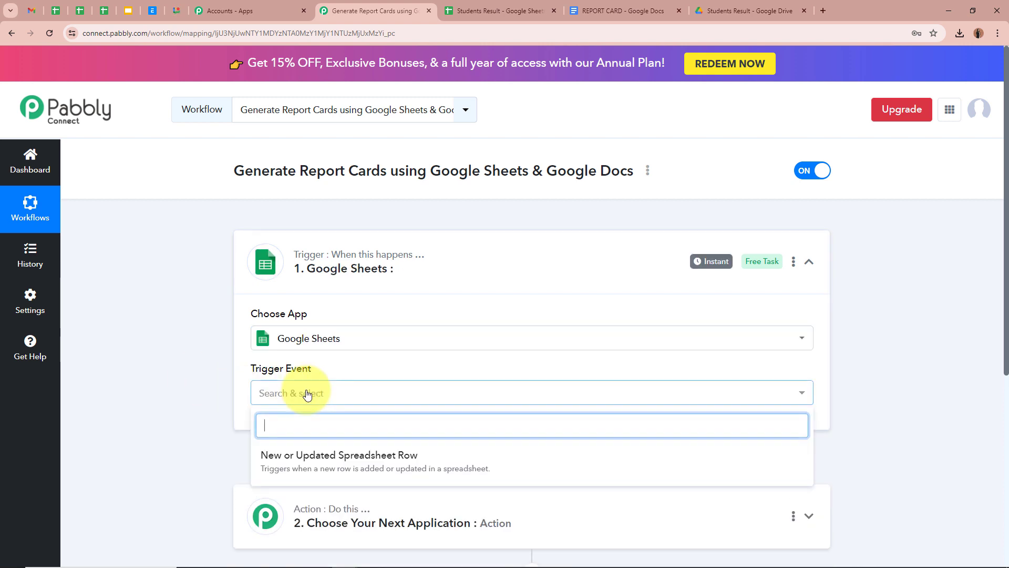
pyautogui.click(433, 461)
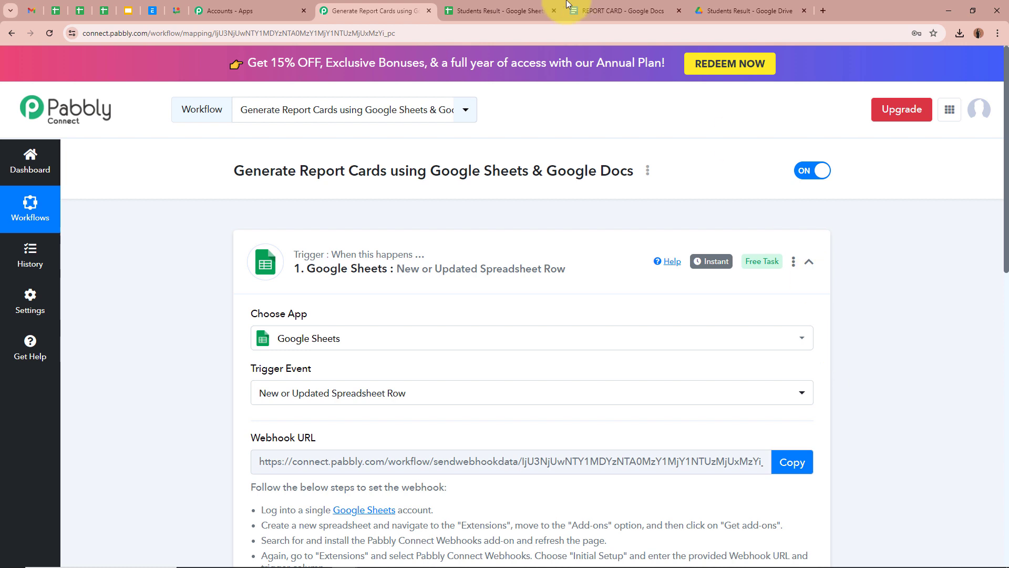
# Step: Copy the webhook URL of the Google Sheets trigger and review its webhook setup instructions
pyautogui.click(496, 10)
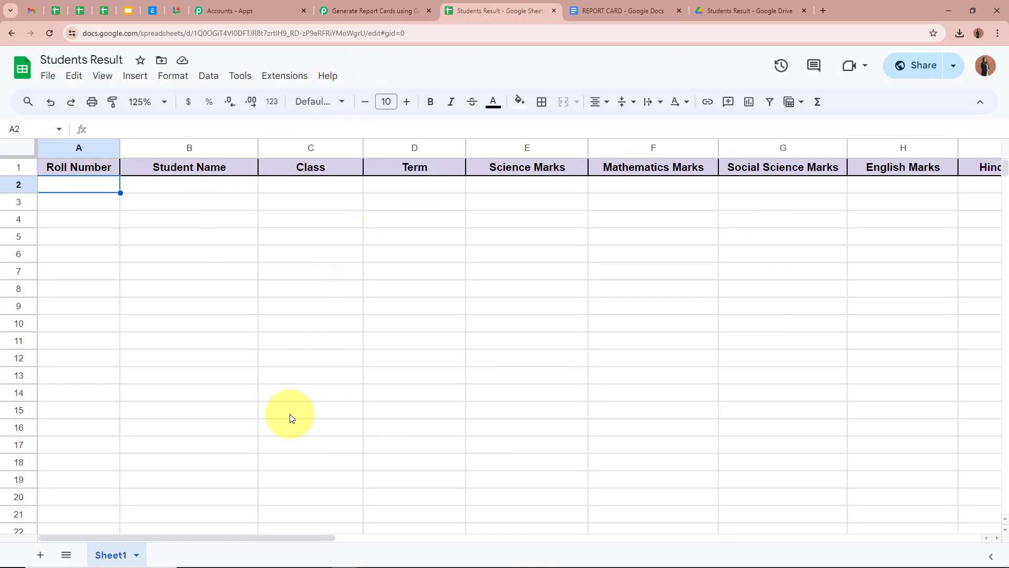
pyautogui.moveTo(263, 538); pyautogui.dragTo(178, 525)
pyautogui.click(355, 6)
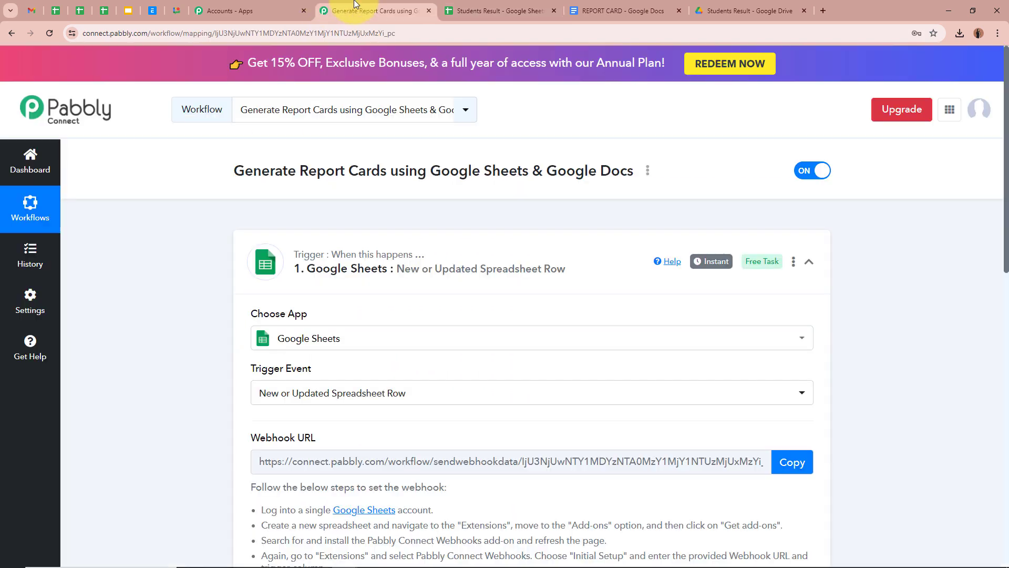
pyautogui.scroll(-2, 191, 276)
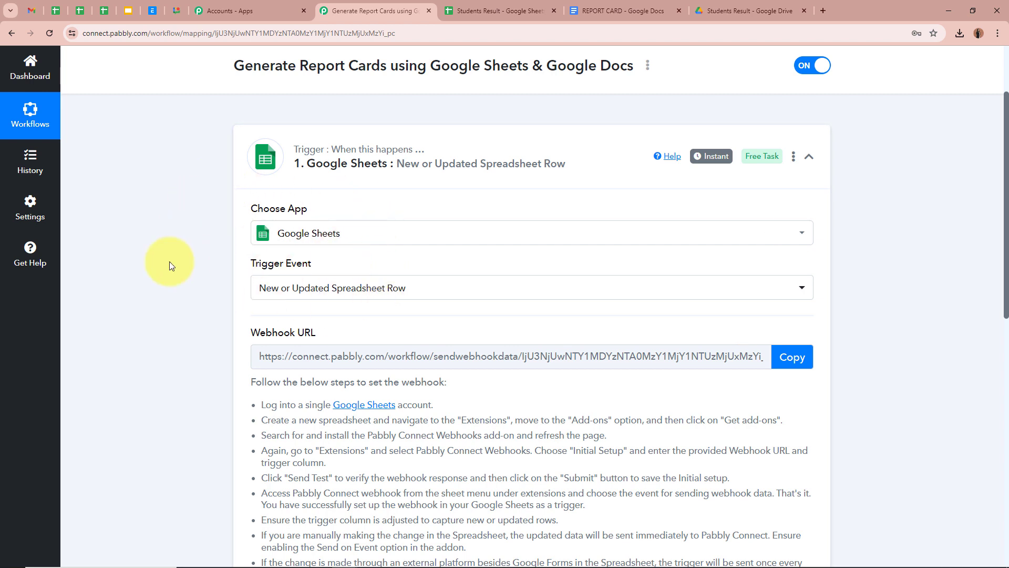
pyautogui.scroll(-2, 170, 261)
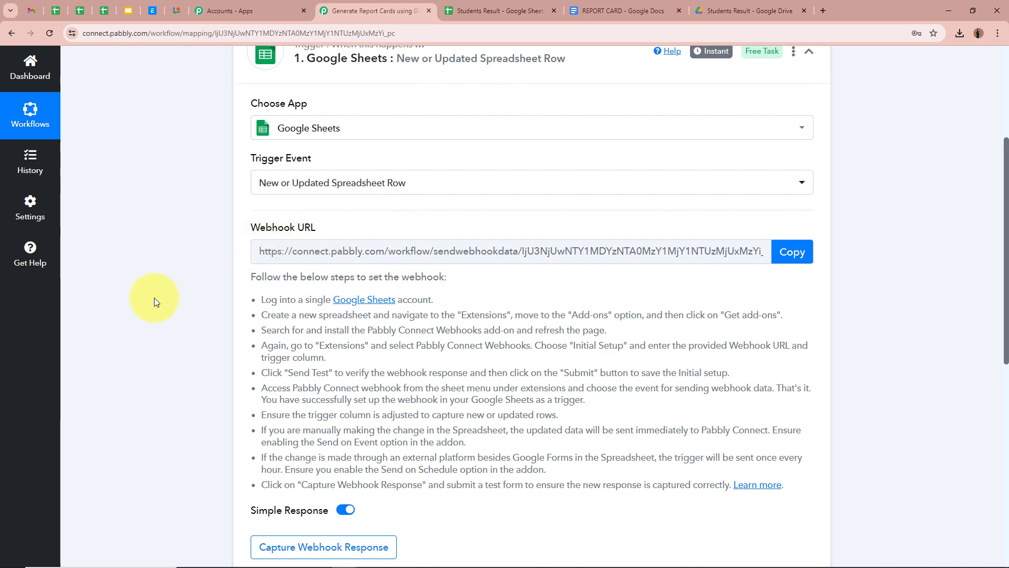
pyautogui.click(791, 251)
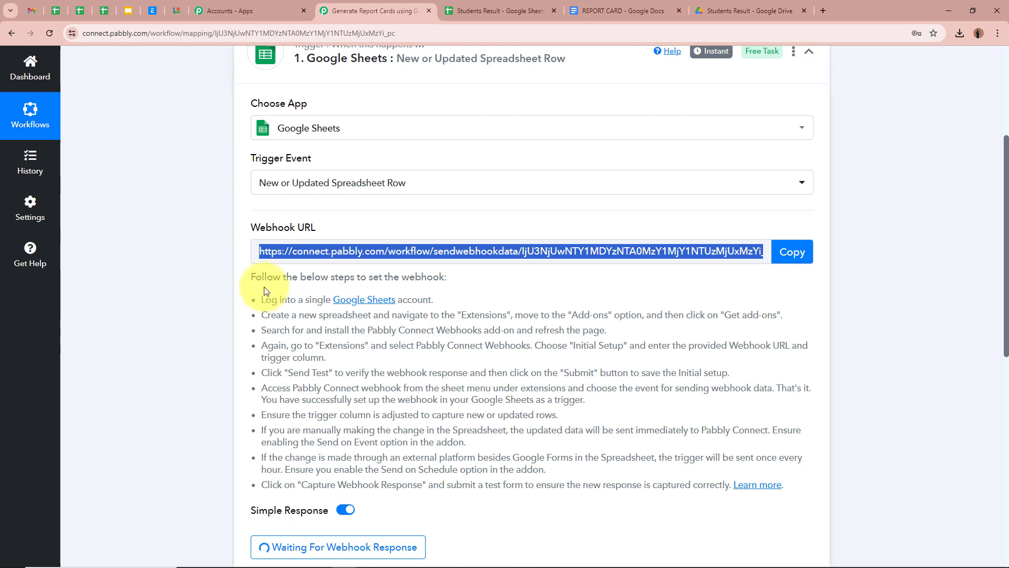
pyautogui.moveTo(250, 275); pyautogui.dragTo(574, 484)
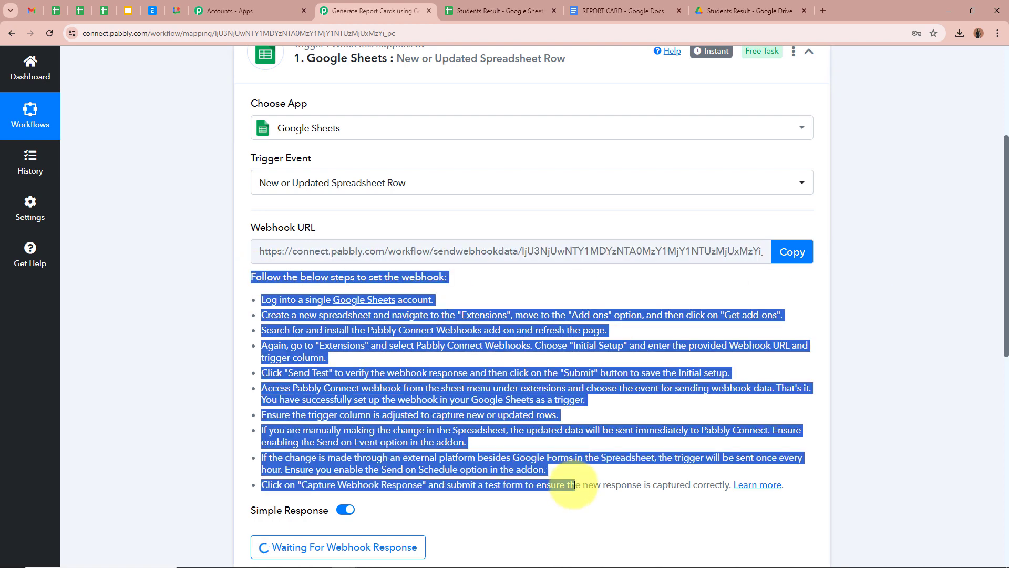
pyautogui.click(297, 400)
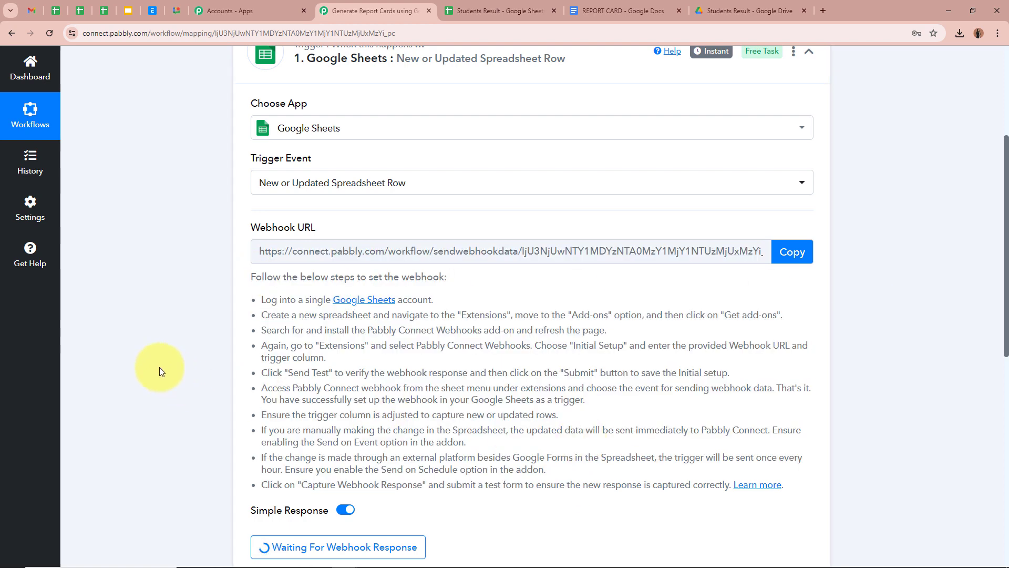
pyautogui.scroll(4, 159, 367)
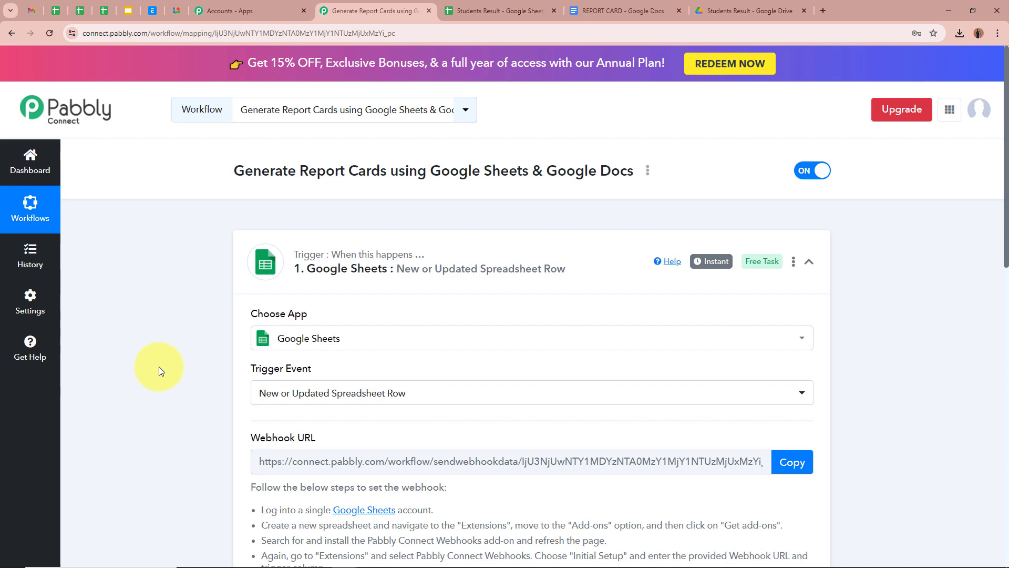
# Step: Switch to the Students Result spreadsheet in Google Sheets and examine its column headers for student details and subject marks
pyautogui.click(526, 9)
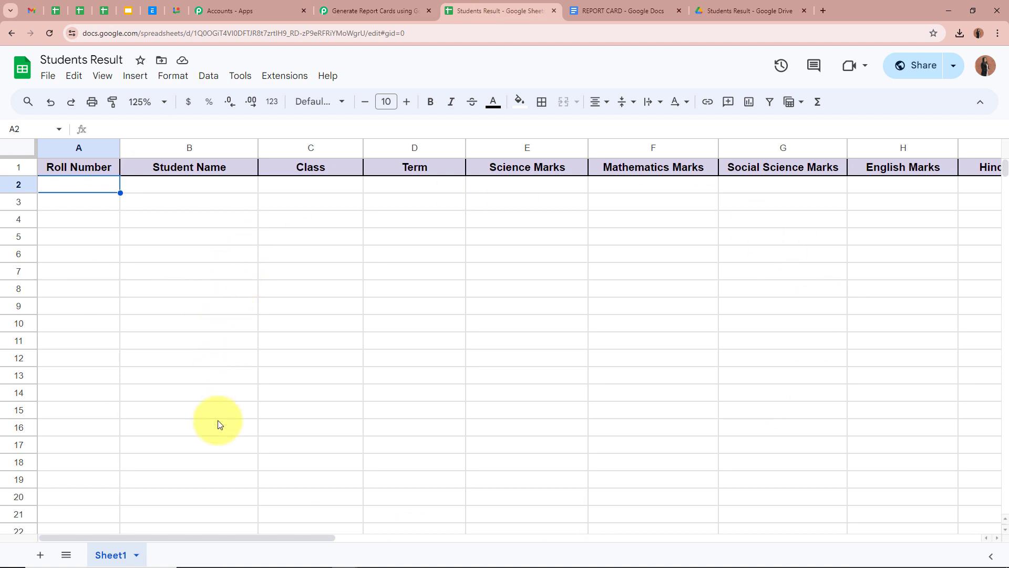
pyautogui.moveTo(226, 537); pyautogui.dragTo(57, 517)
pyautogui.moveTo(288, 516); pyautogui.dragTo(32, 514)
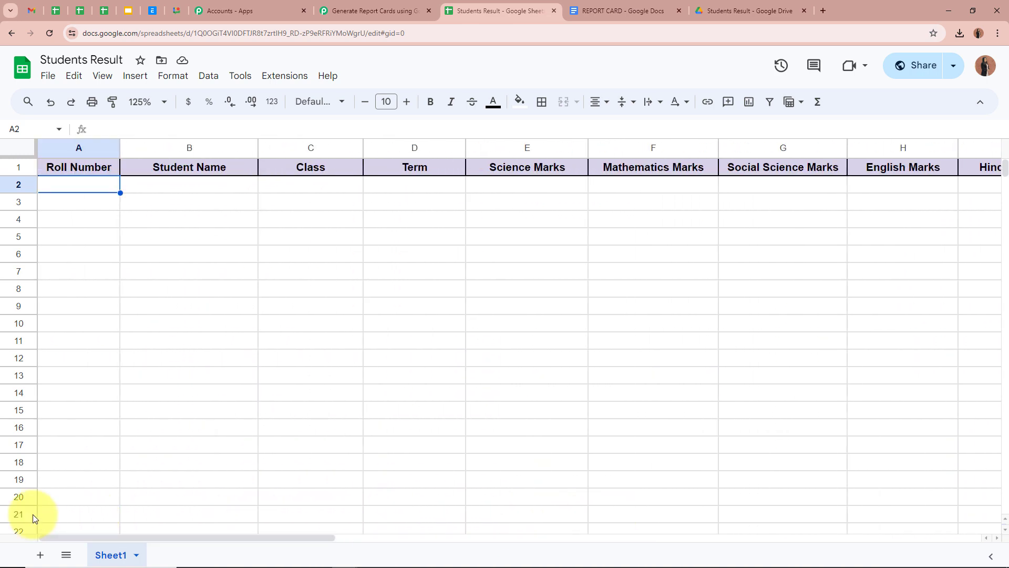
pyautogui.click(165, 194)
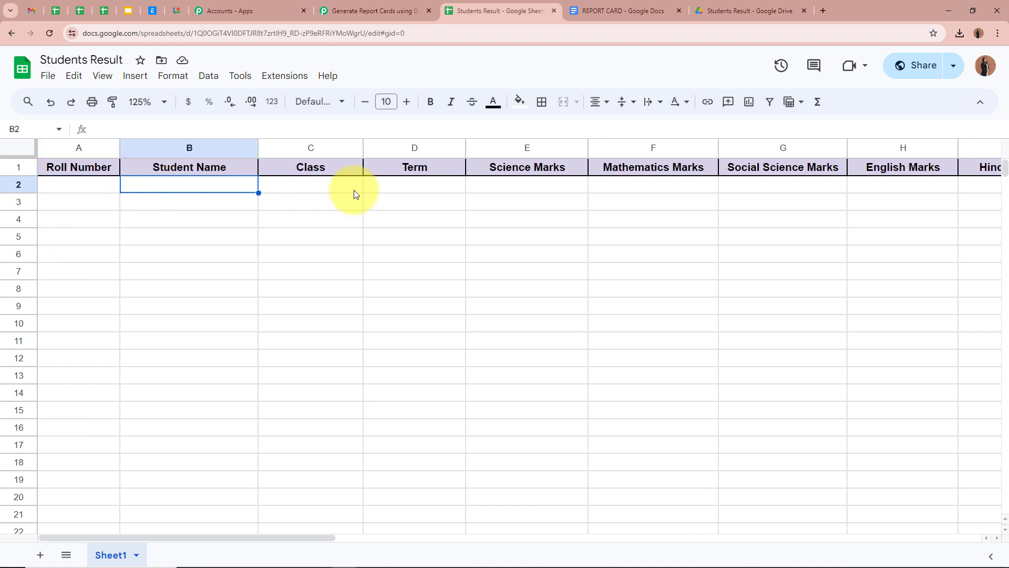
pyautogui.click(354, 190)
pyautogui.click(428, 189)
pyautogui.click(671, 188)
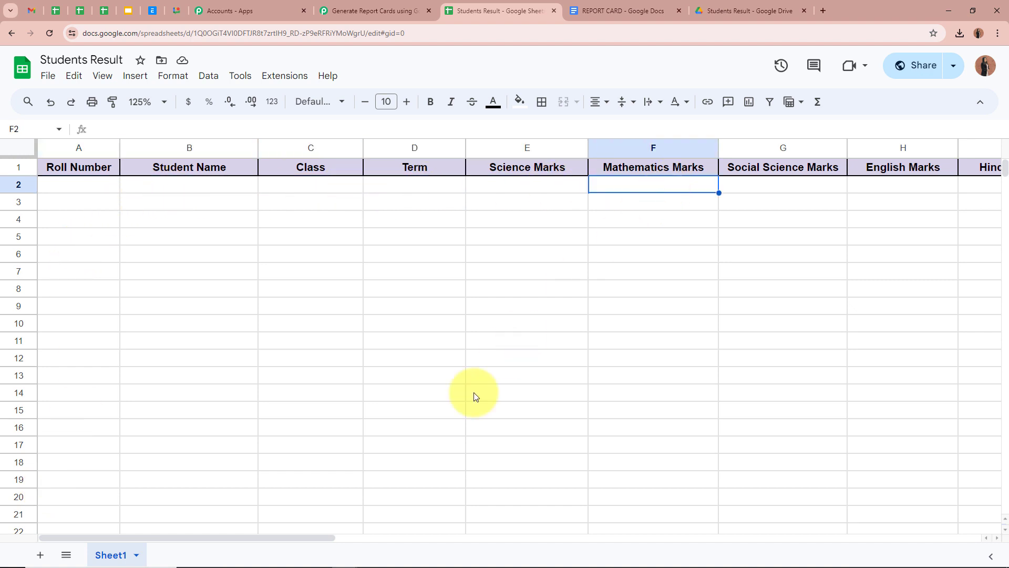
pyautogui.moveTo(310, 531); pyautogui.dragTo(112, 541)
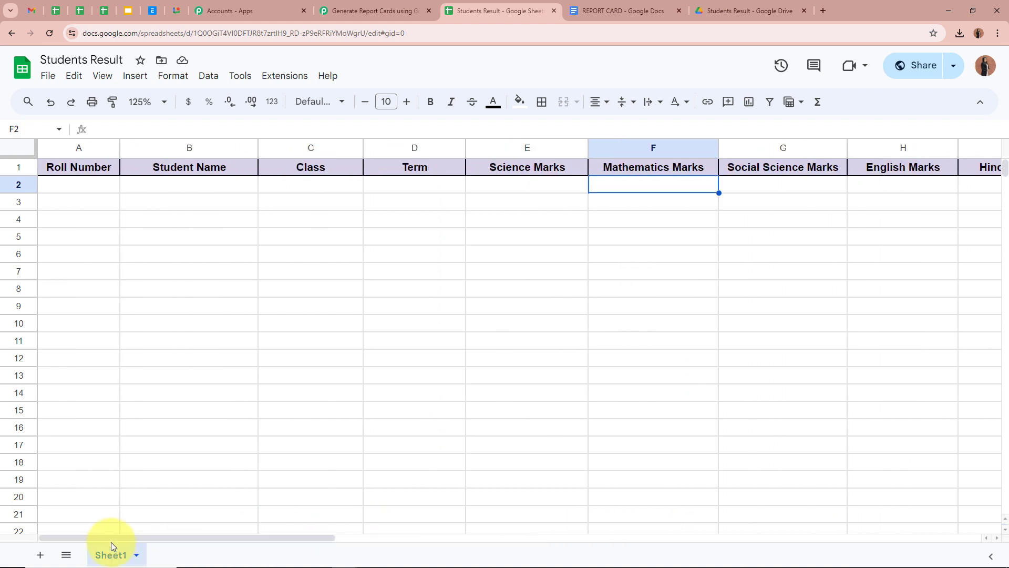
pyautogui.click(175, 276)
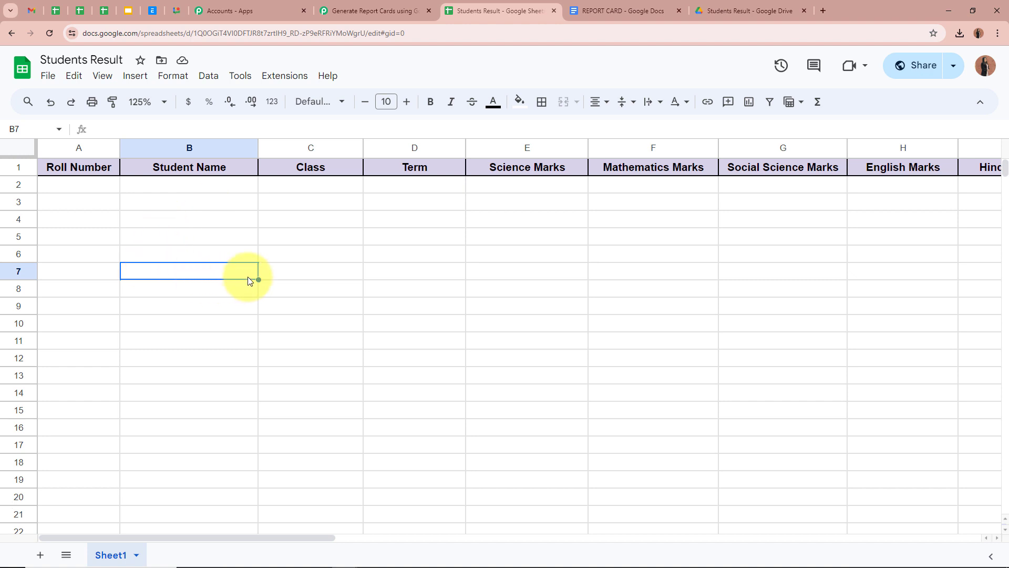
# Step: Search the Google Workspace Marketplace for the Pabbly Connect Webhooks add-on, view its listing and close the marketplace
pyautogui.click(289, 84)
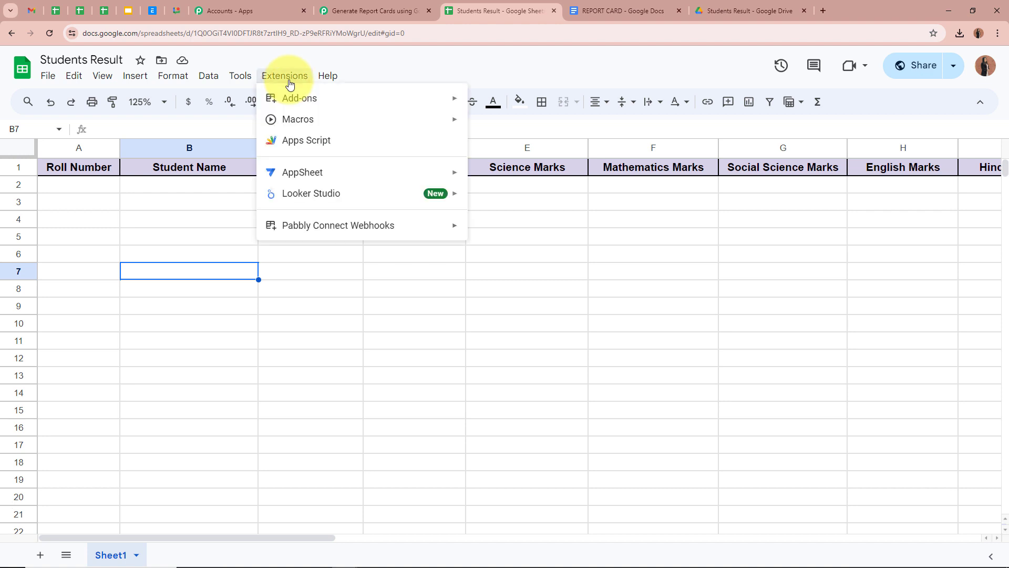
pyautogui.moveTo(293, 105)
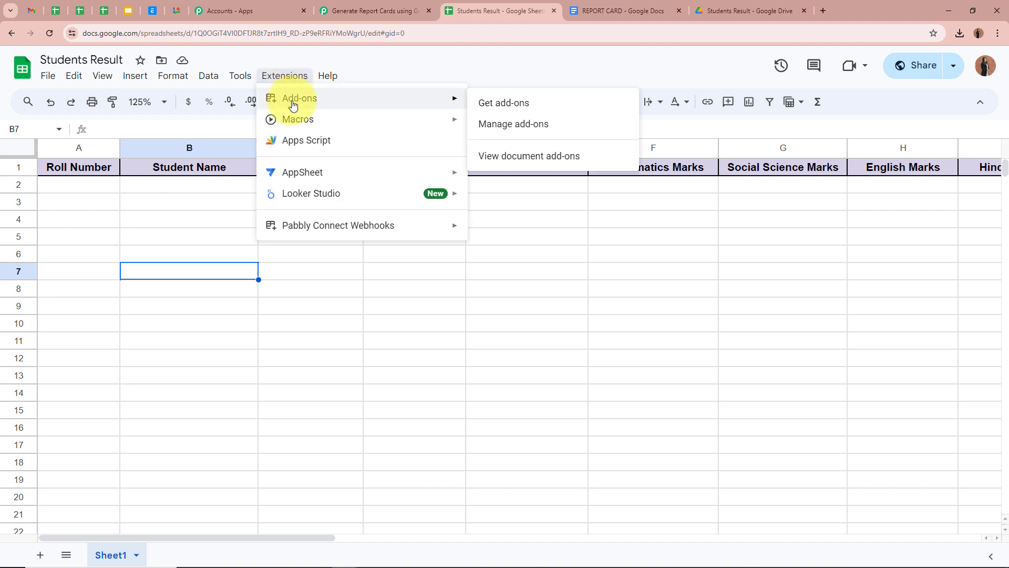
pyautogui.click(526, 103)
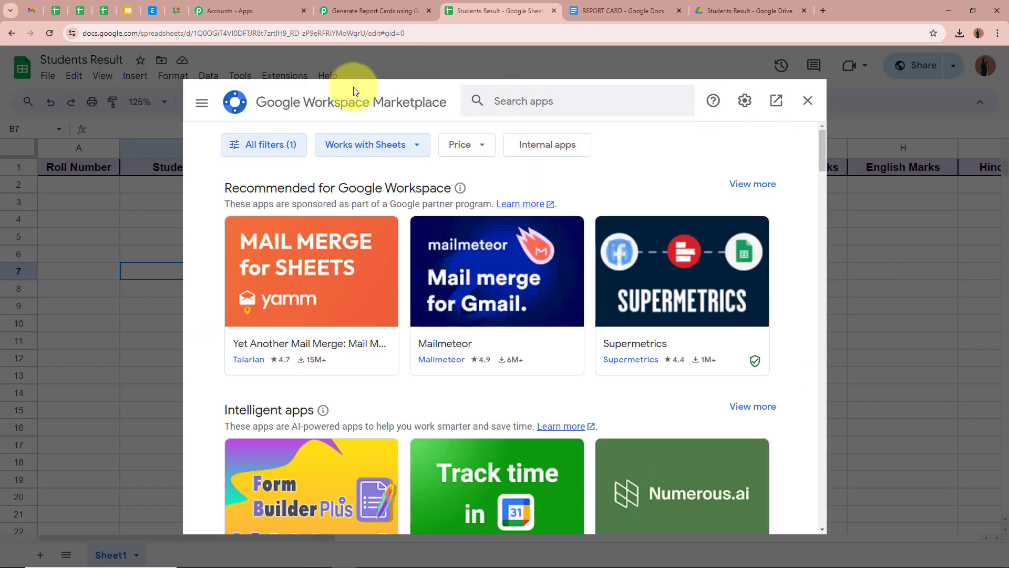
pyautogui.click(562, 96)
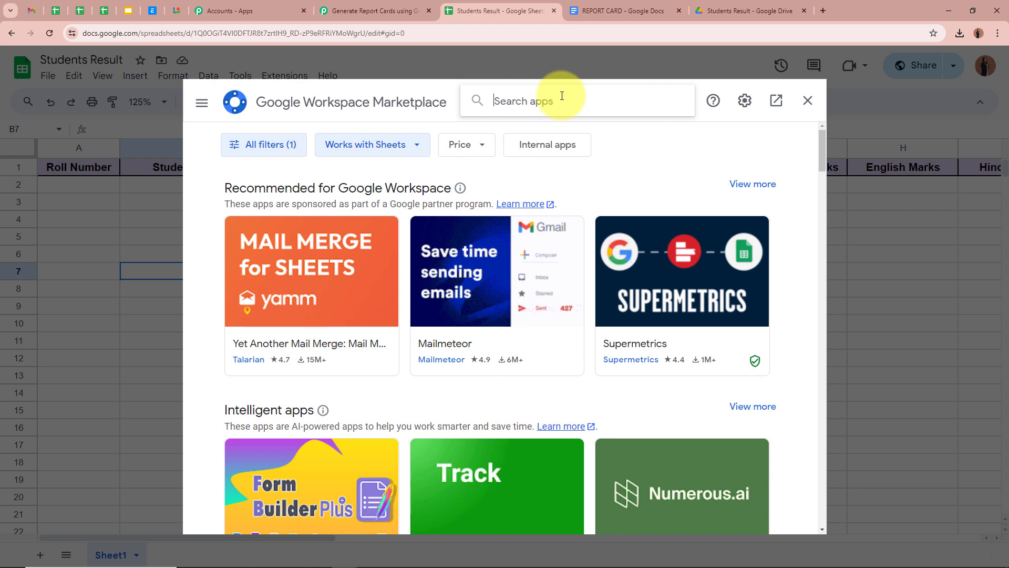
pyautogui.write('Paa')
pyautogui.press('BackSpace')
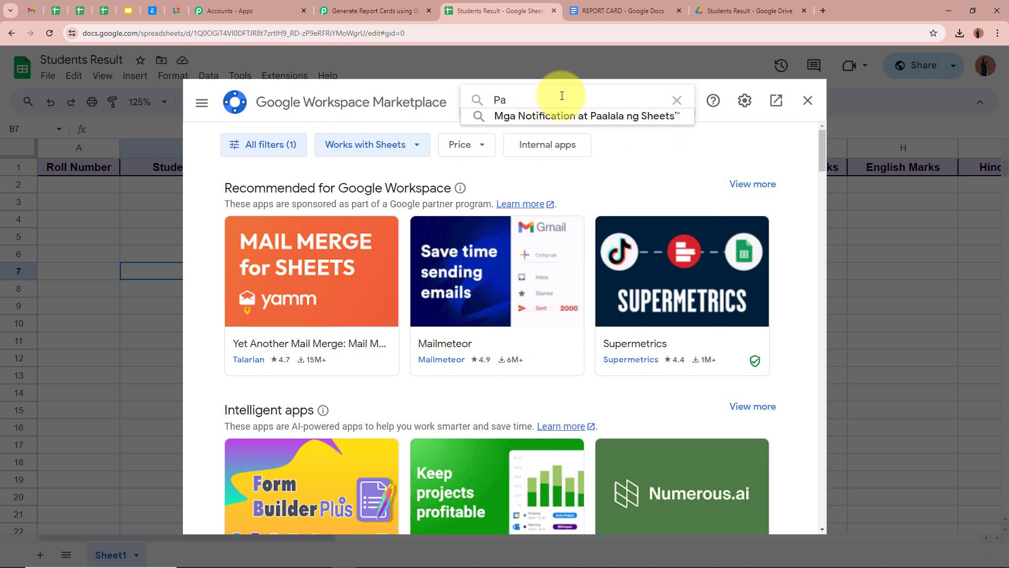
pyautogui.write('bbl')
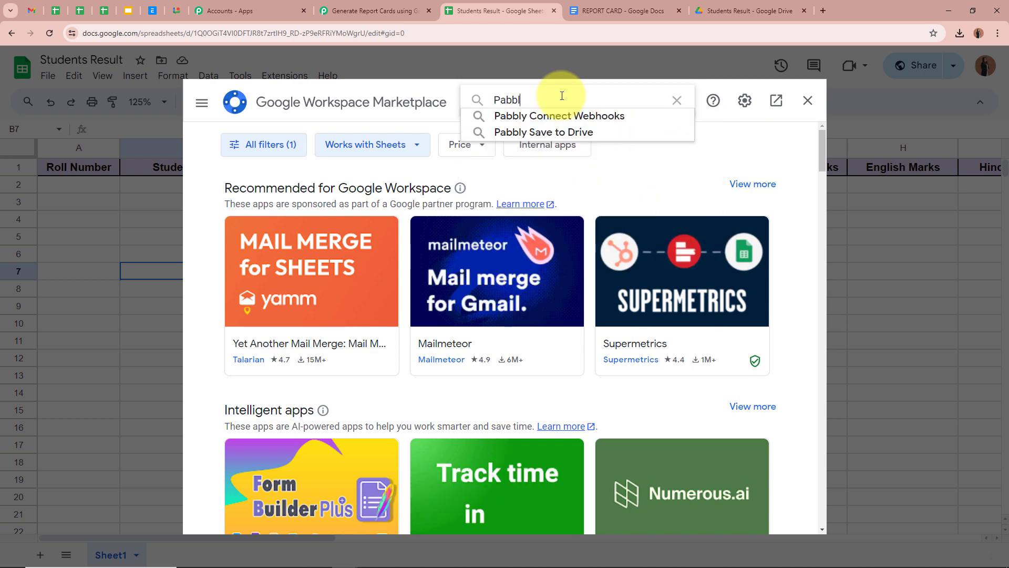
pyautogui.click(630, 115)
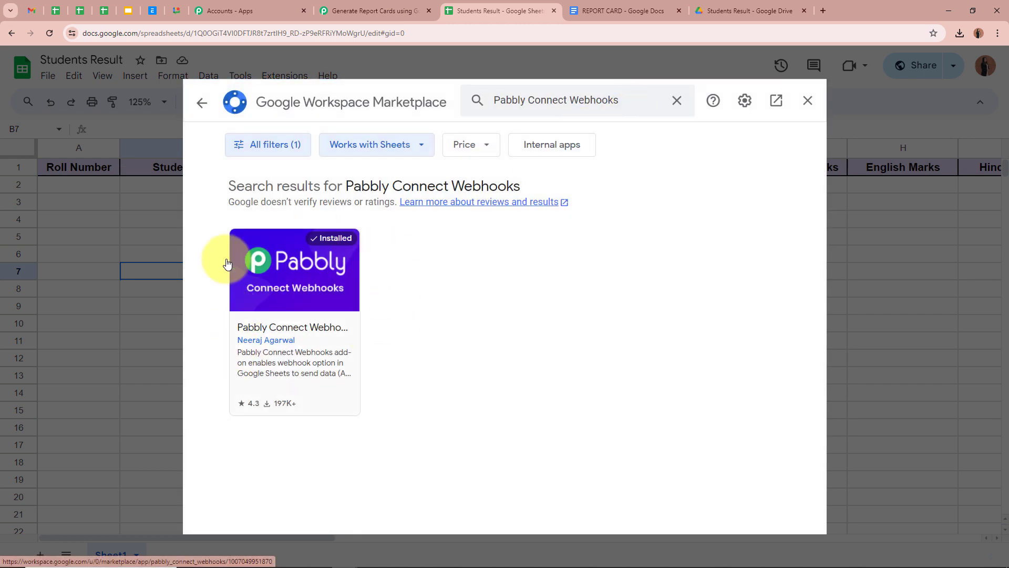
pyautogui.click(298, 322)
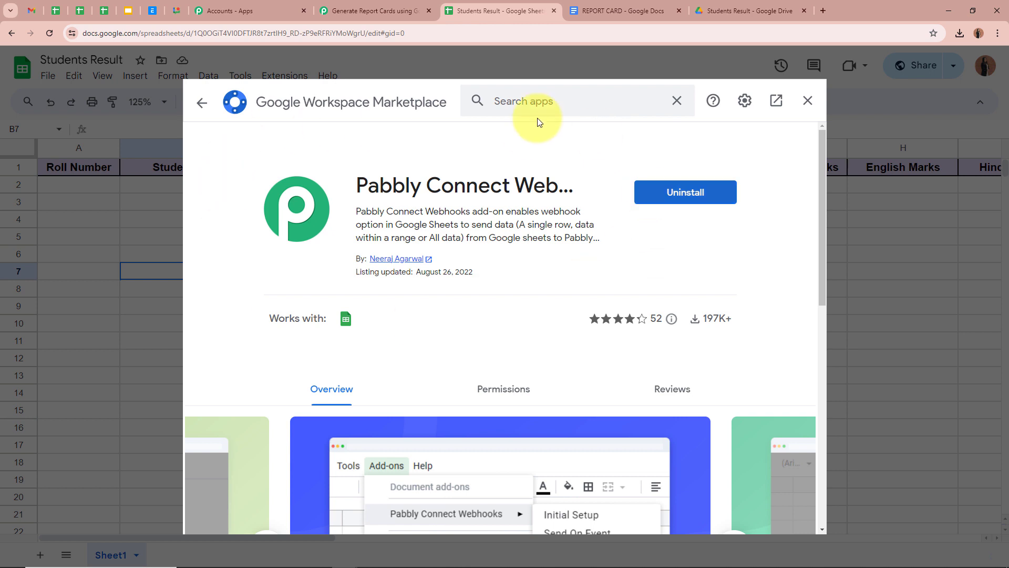
pyautogui.click(807, 100)
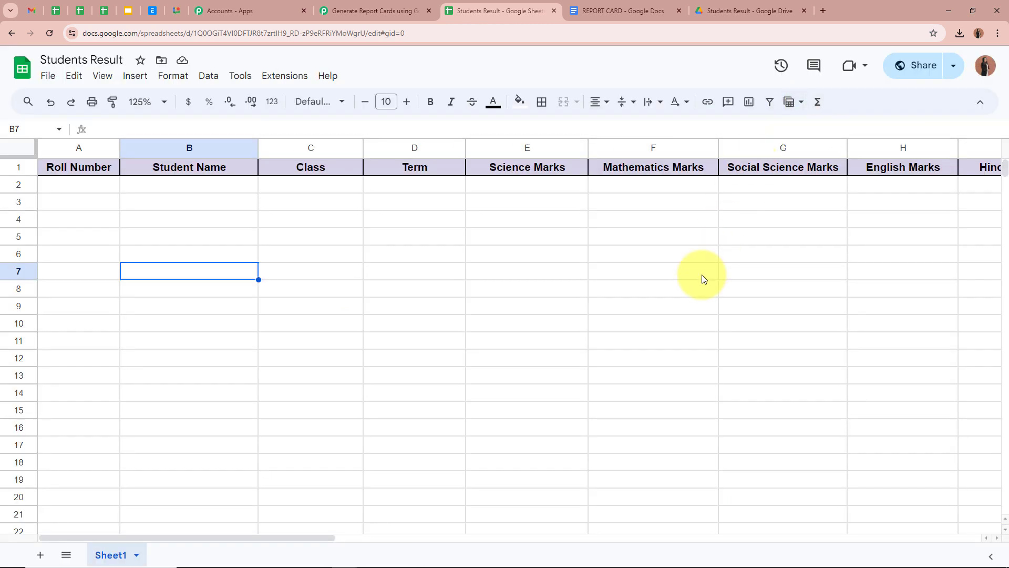
# Step: Open the Pabbly Connect Webhooks initial setup for Sheet1 and paste the copied webhook URL
pyautogui.click(280, 79)
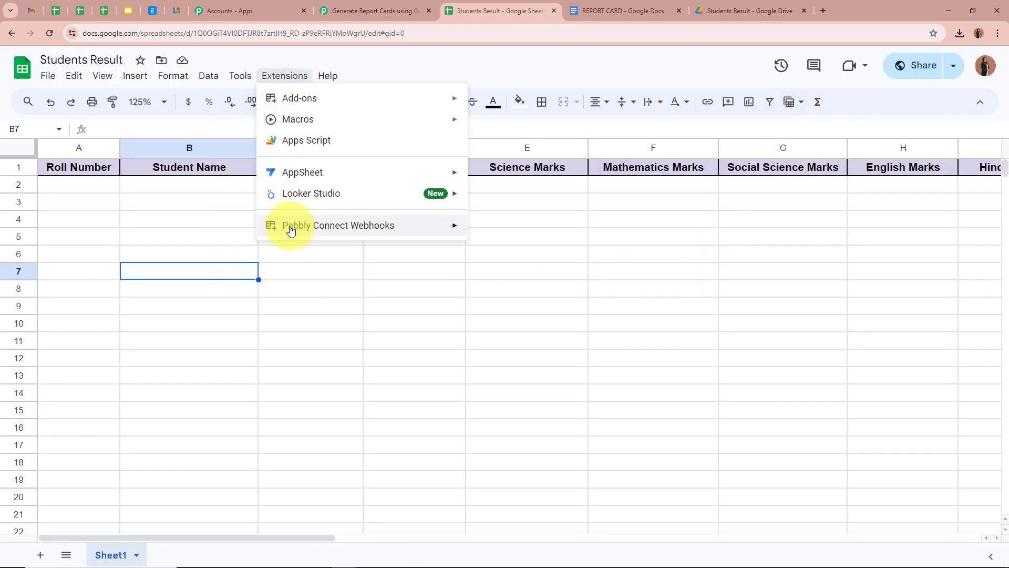
pyautogui.moveTo(291, 229)
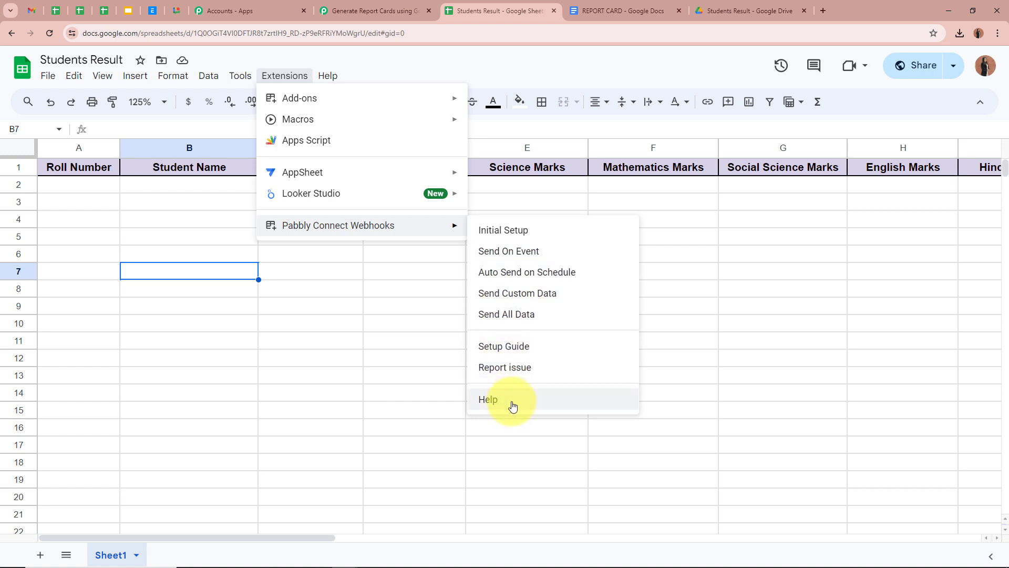
pyautogui.click(533, 231)
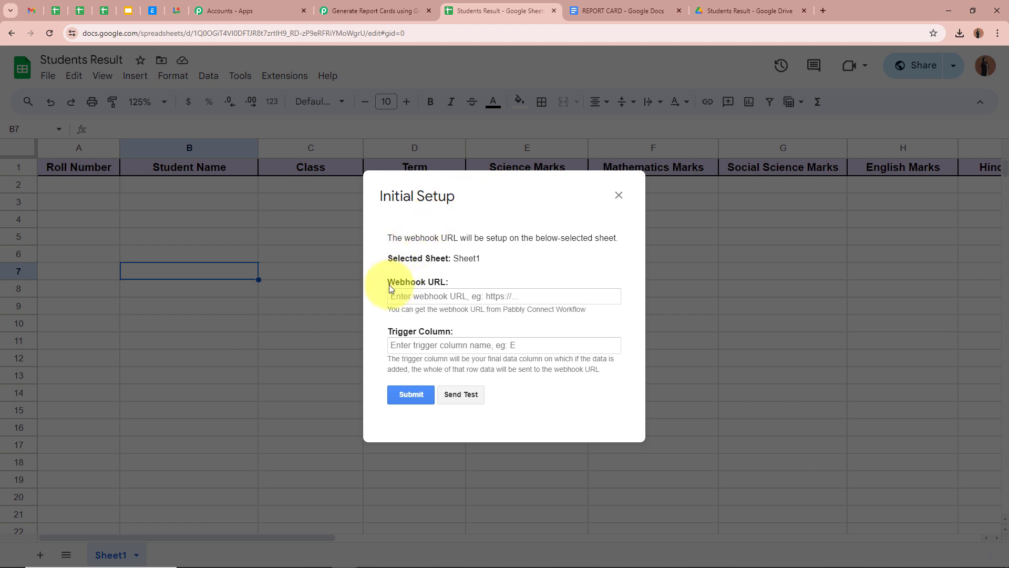
pyautogui.click(462, 298)
pyautogui.hotkey('ctrl', 'v')
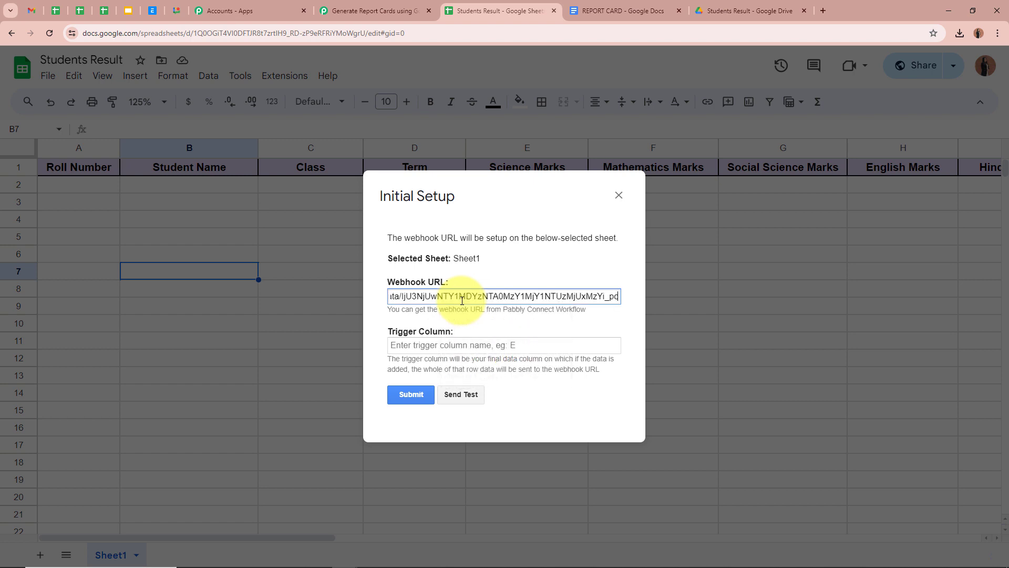
pyautogui.click(525, 328)
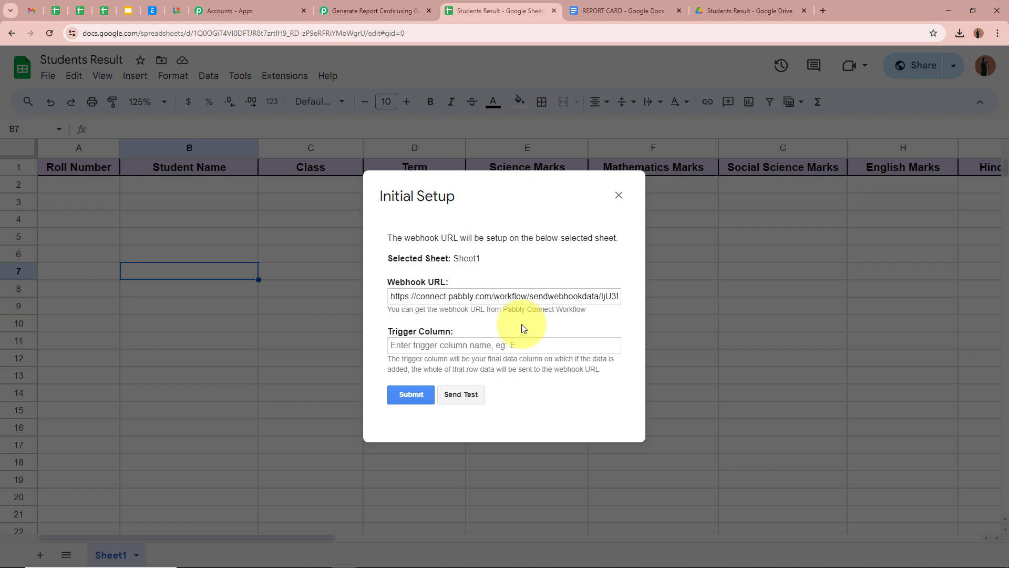
# Step: Set the trigger column to N, submit the webhook setup and close it
pyautogui.moveTo(388, 358); pyautogui.dragTo(612, 371)
pyautogui.click(609, 367)
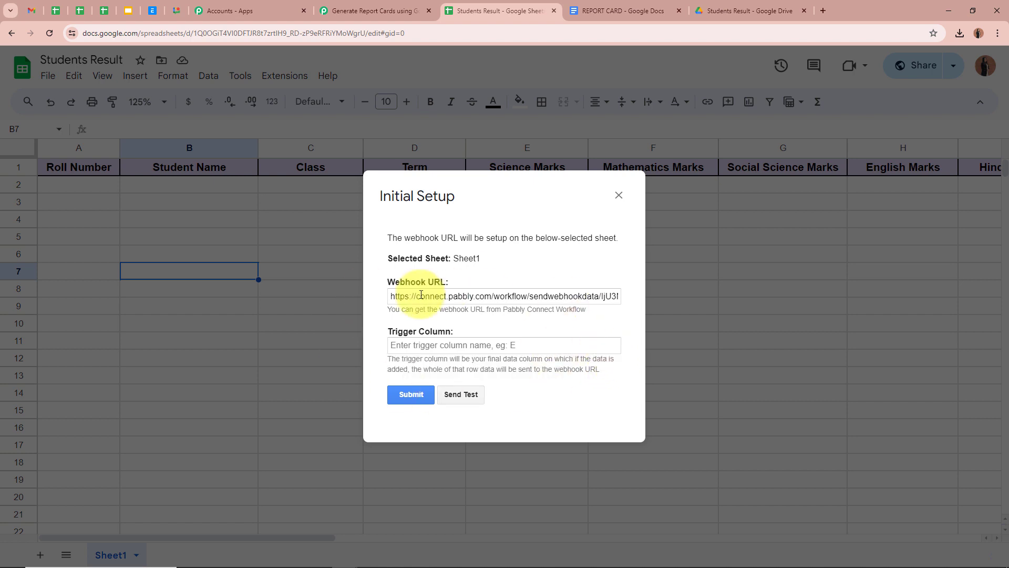
pyautogui.click(445, 348)
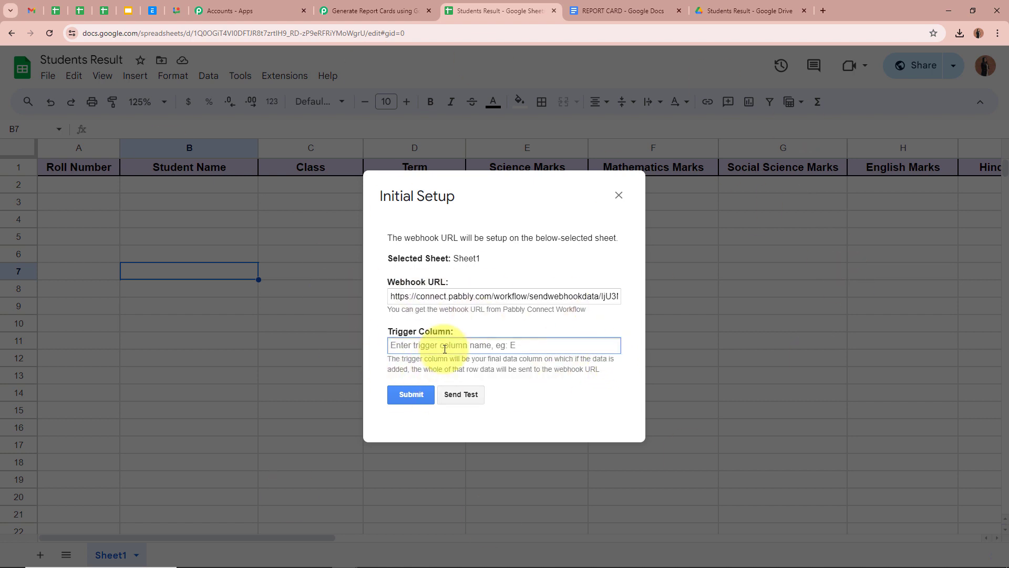
pyautogui.write('N')
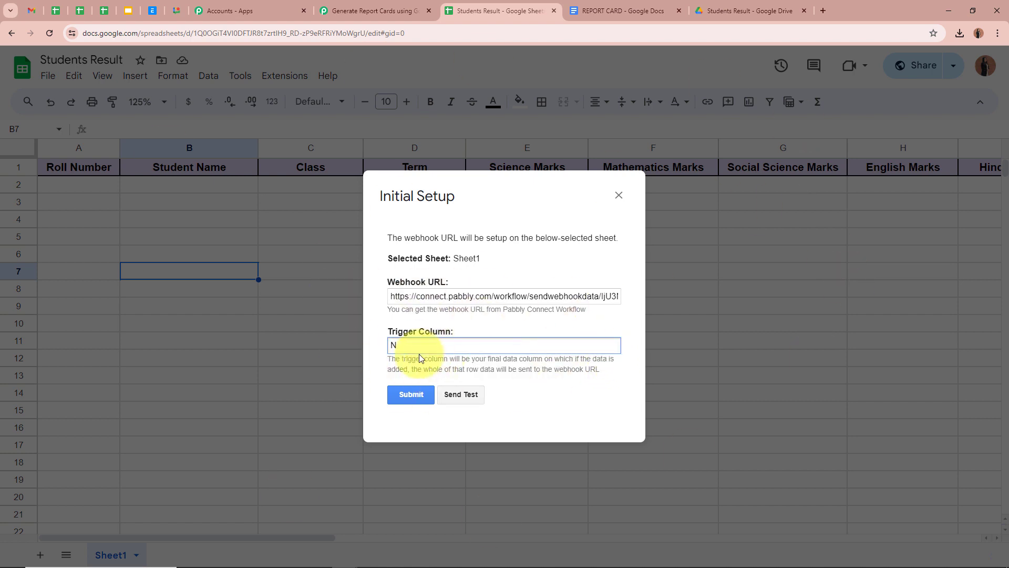
pyautogui.click(487, 327)
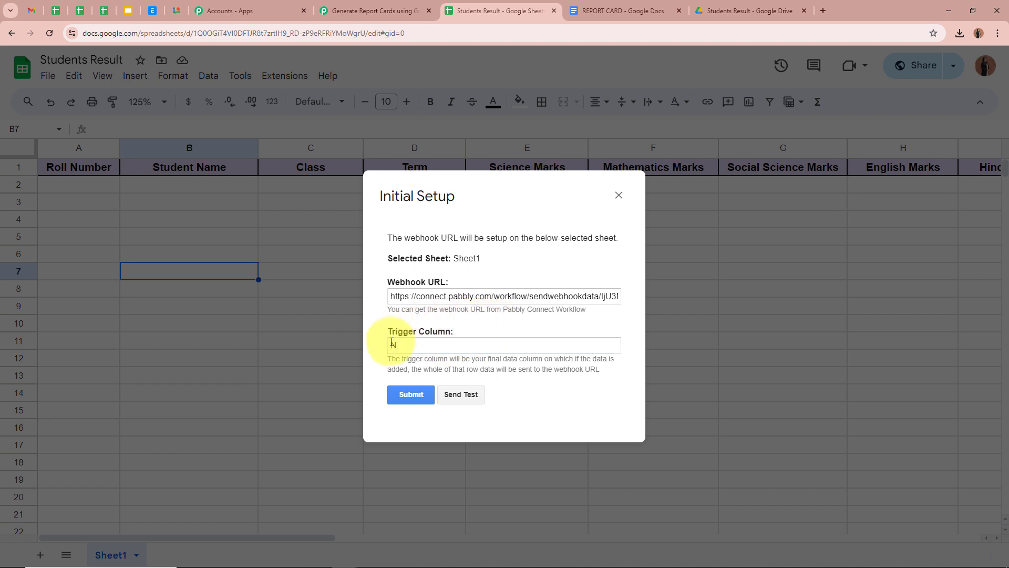
pyautogui.click(417, 395)
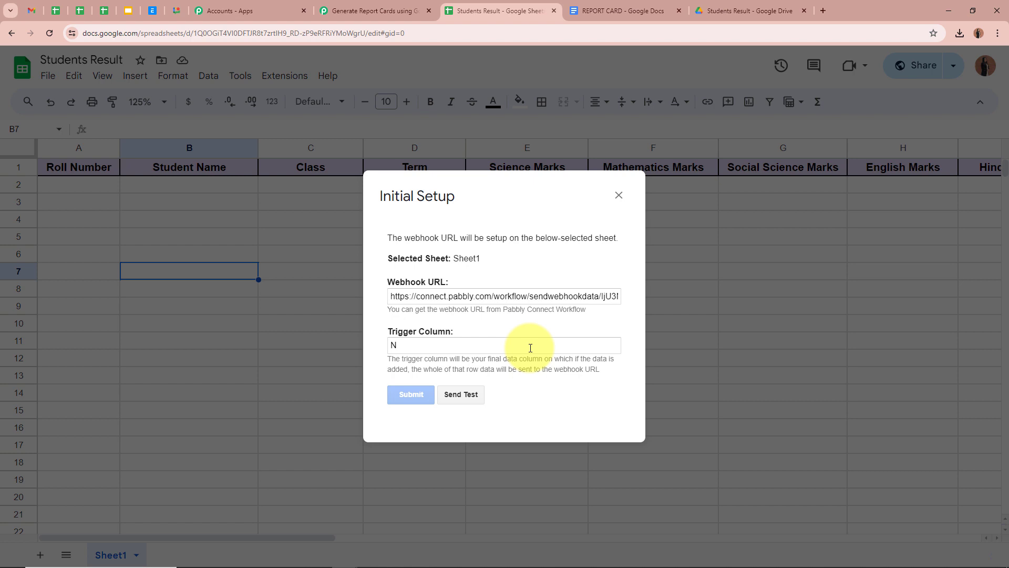
pyautogui.moveTo(387, 404); pyautogui.dragTo(544, 402)
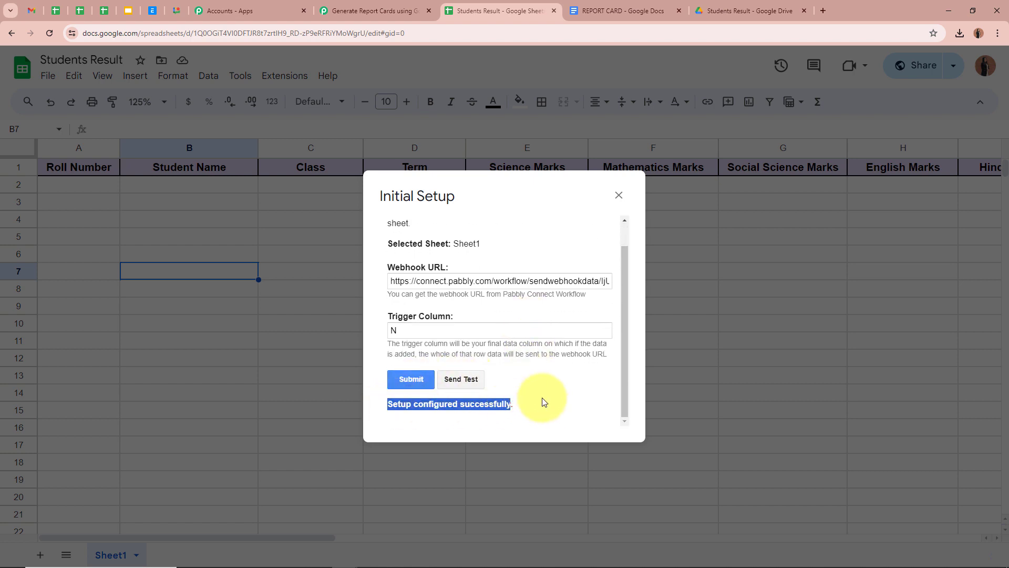
pyautogui.click(544, 402)
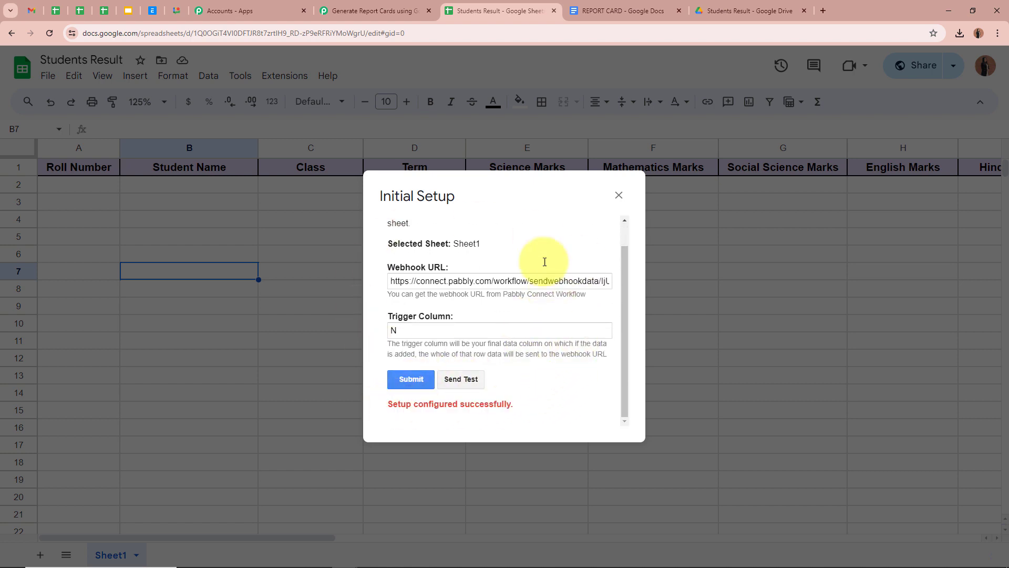
pyautogui.click(619, 195)
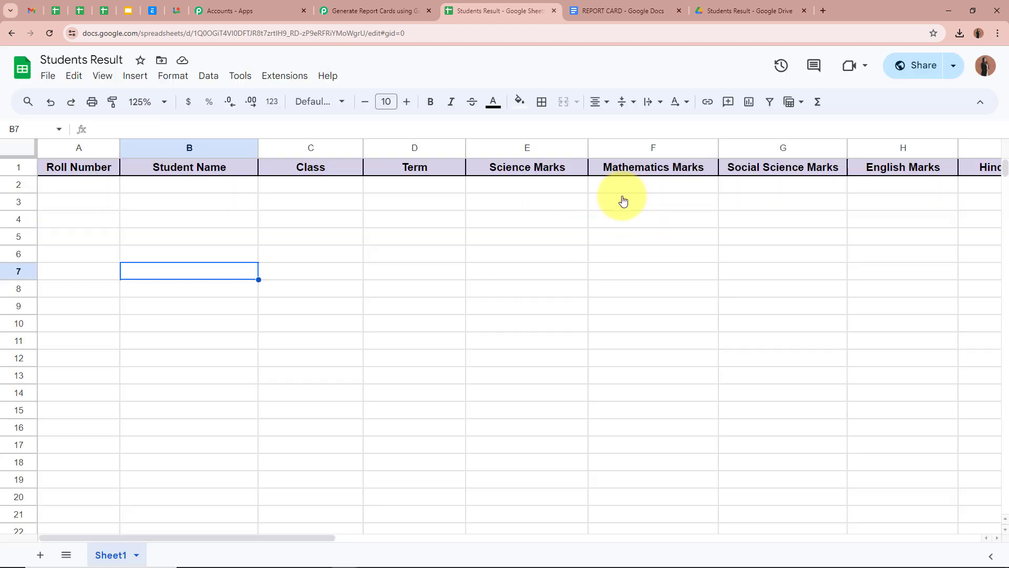
# Step: Enable Send On Event for the Pabbly Connect Webhooks add-on and check that the option is active
pyautogui.click(297, 75)
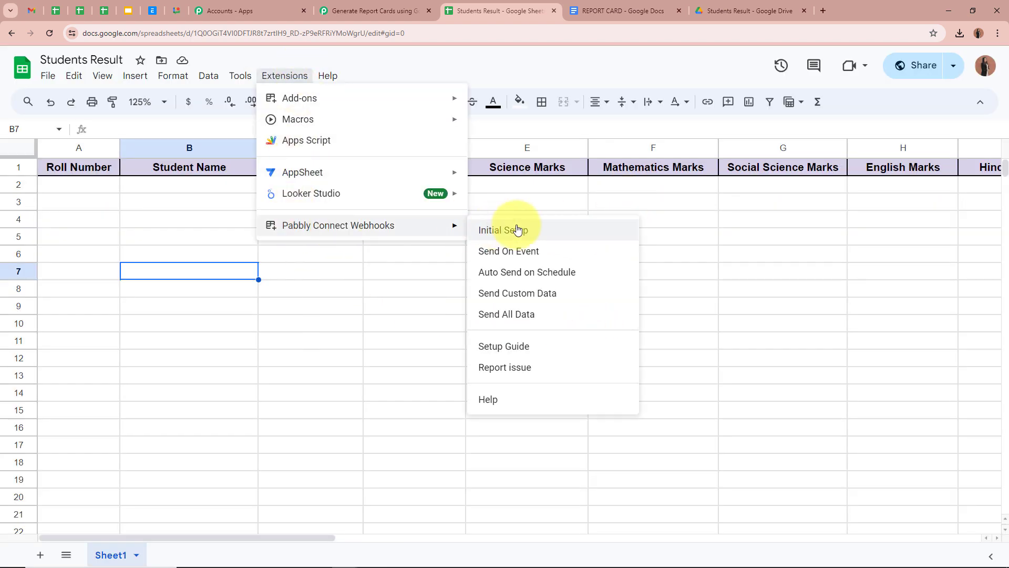
pyautogui.click(548, 255)
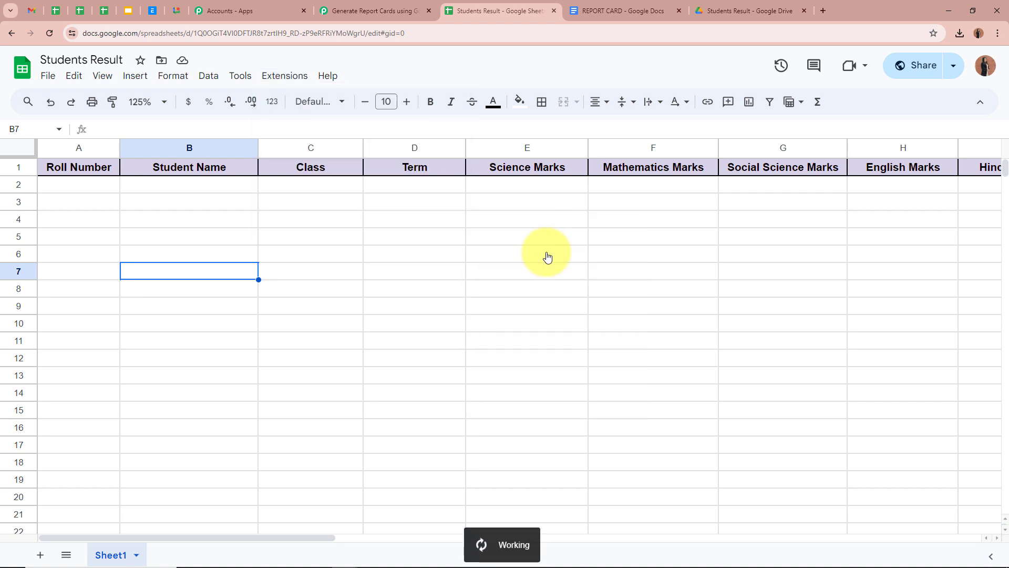
pyautogui.click(286, 79)
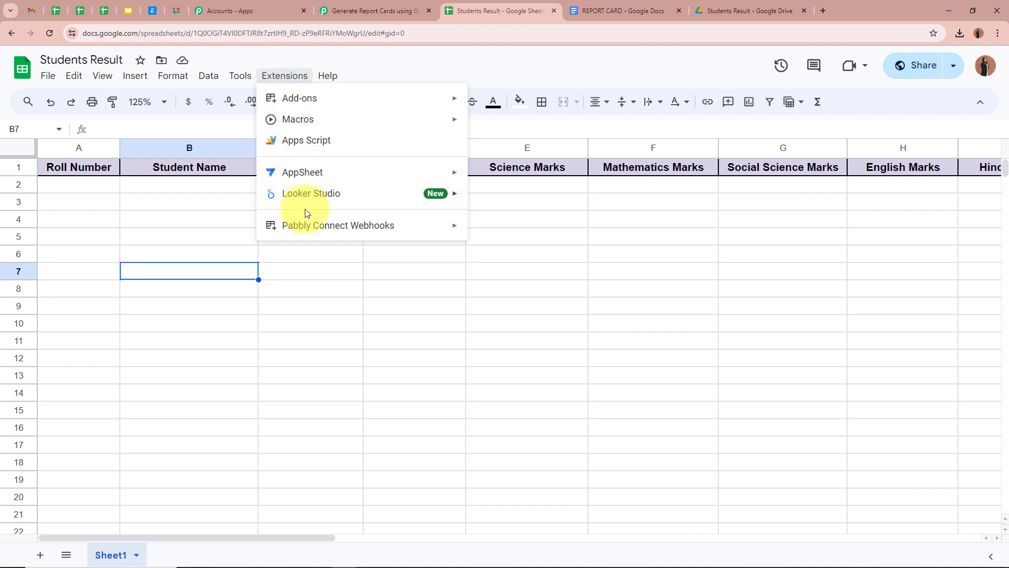
pyautogui.moveTo(361, 225)
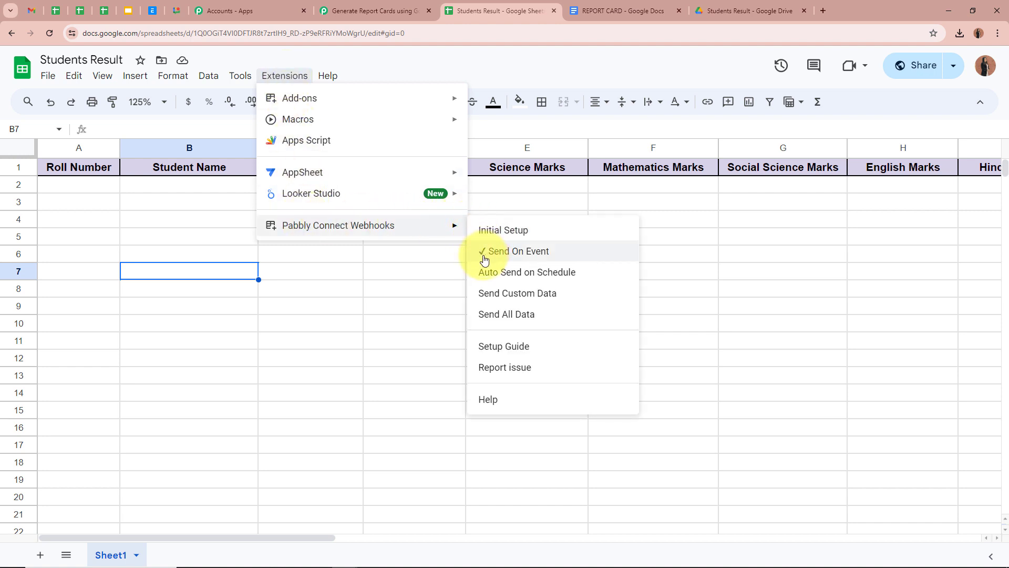
pyautogui.click(445, 260)
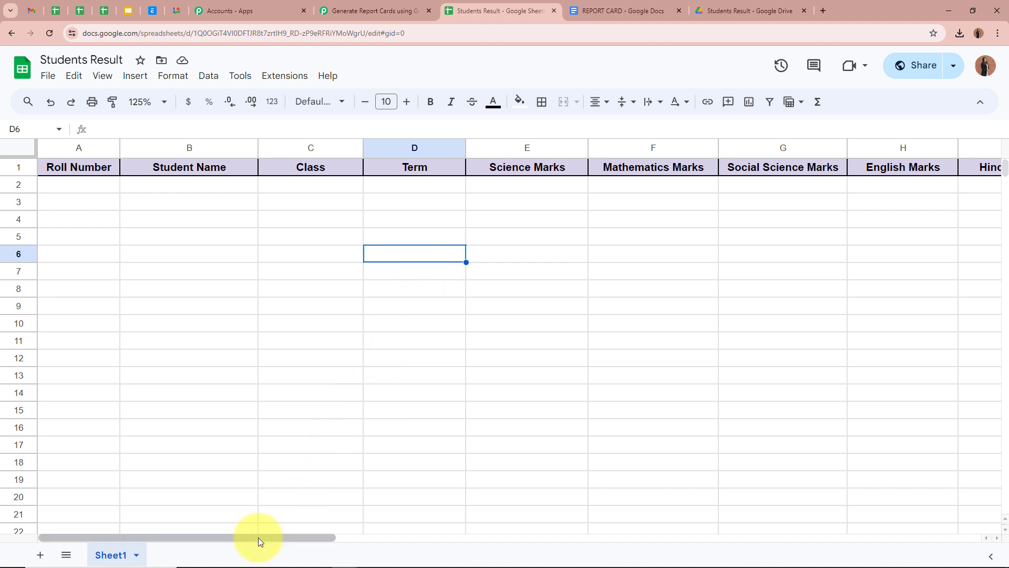
# Step: Examine the Remark and Result Link columns of the sheet and return to its first columns
pyautogui.moveTo(258, 540); pyautogui.dragTo(615, 532)
pyautogui.click(621, 185)
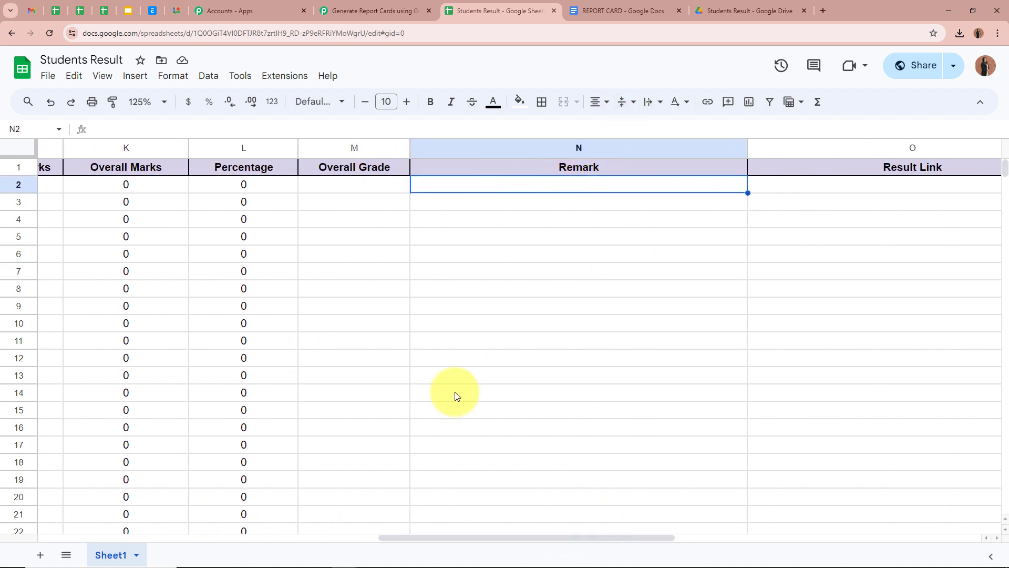
pyautogui.moveTo(459, 541); pyautogui.dragTo(503, 540)
pyautogui.click(709, 185)
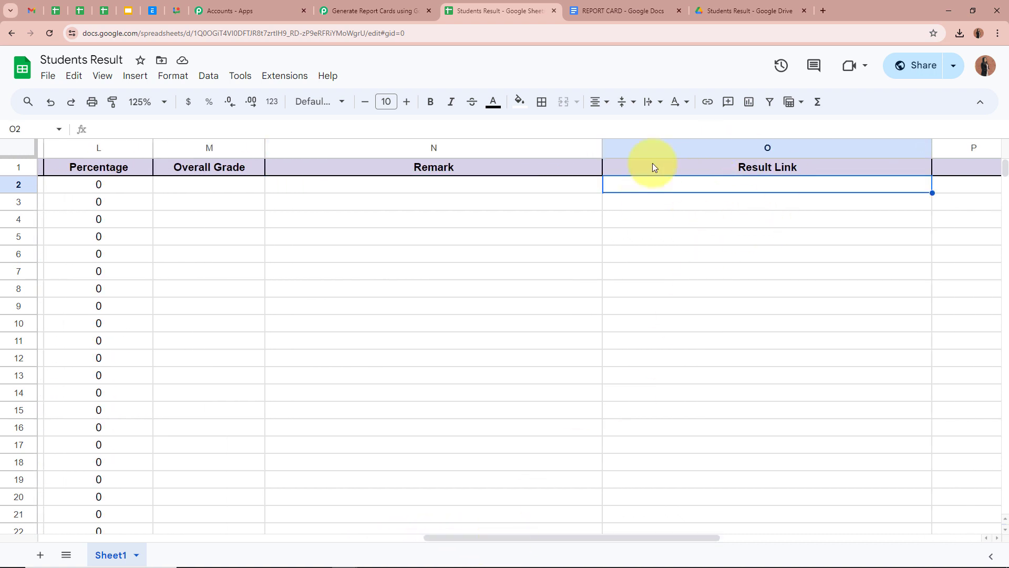
pyautogui.moveTo(583, 542); pyautogui.dragTo(147, 552)
pyautogui.click(398, 255)
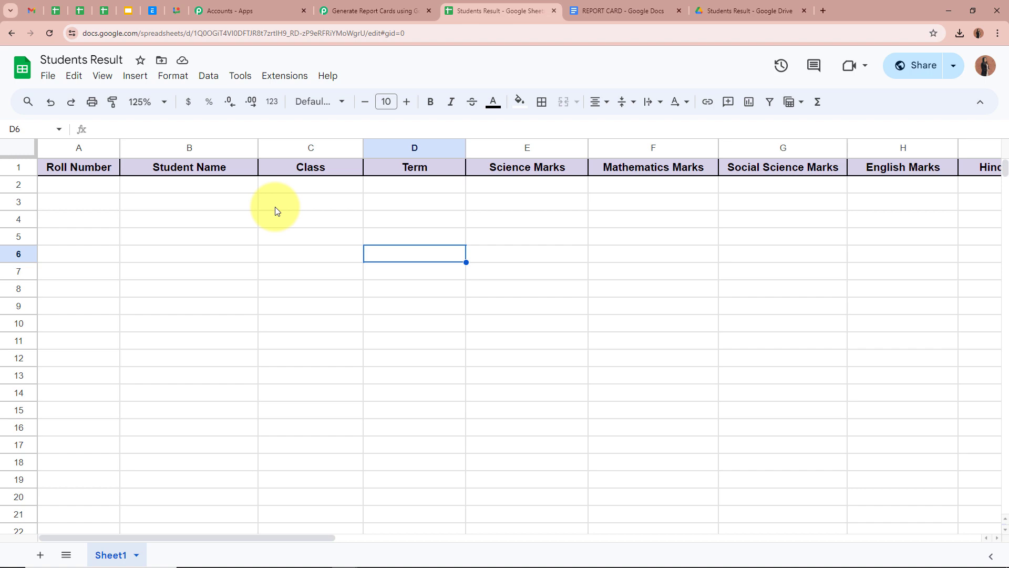
# Step: Switch to the Pabbly Connect workflow and check the webhook response status of the Google Sheets trigger
pyautogui.click(367, 11)
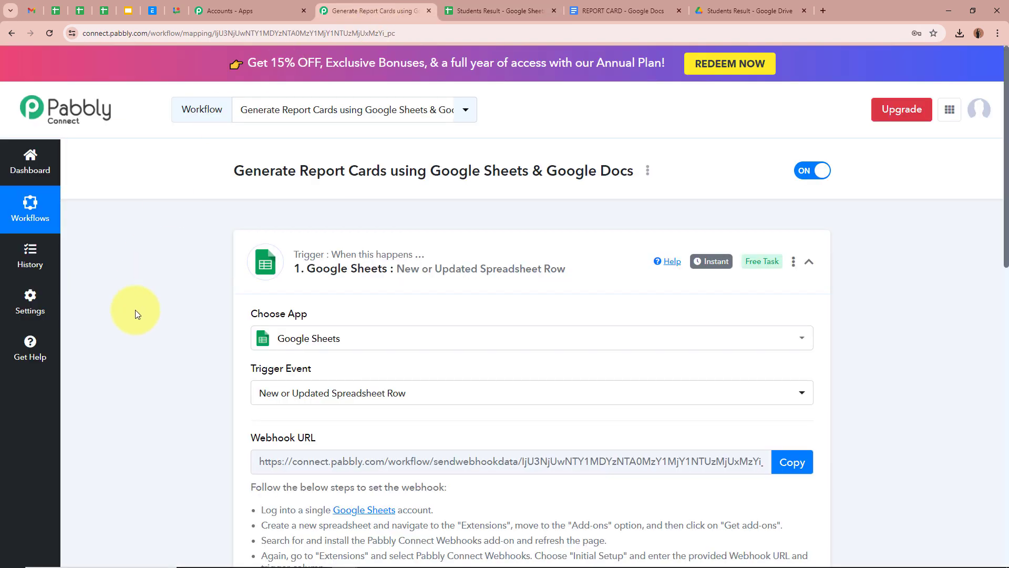
pyautogui.scroll(-3, 135, 315)
pyautogui.scroll(-3, 134, 322)
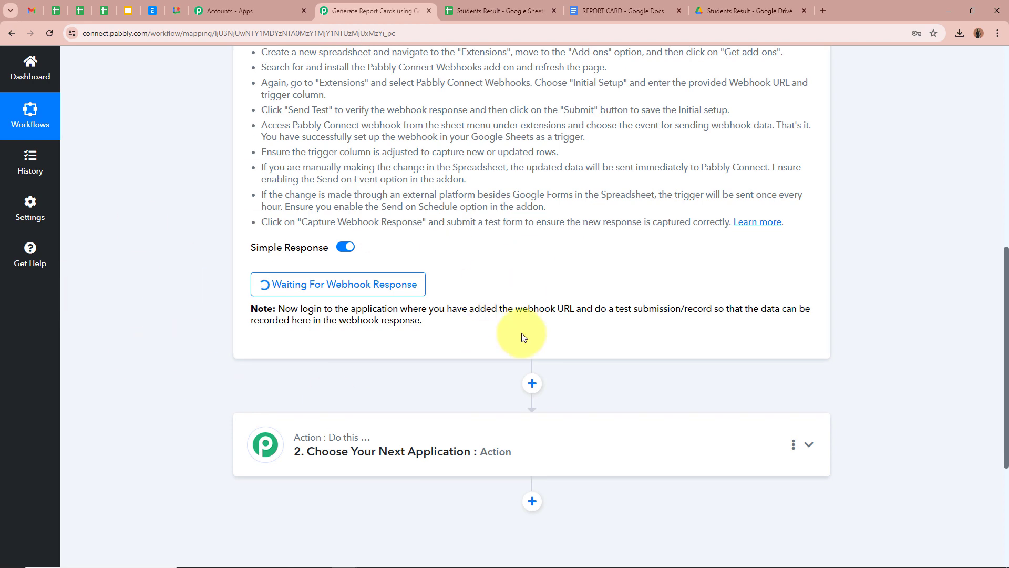
pyautogui.scroll(9, 210, 270)
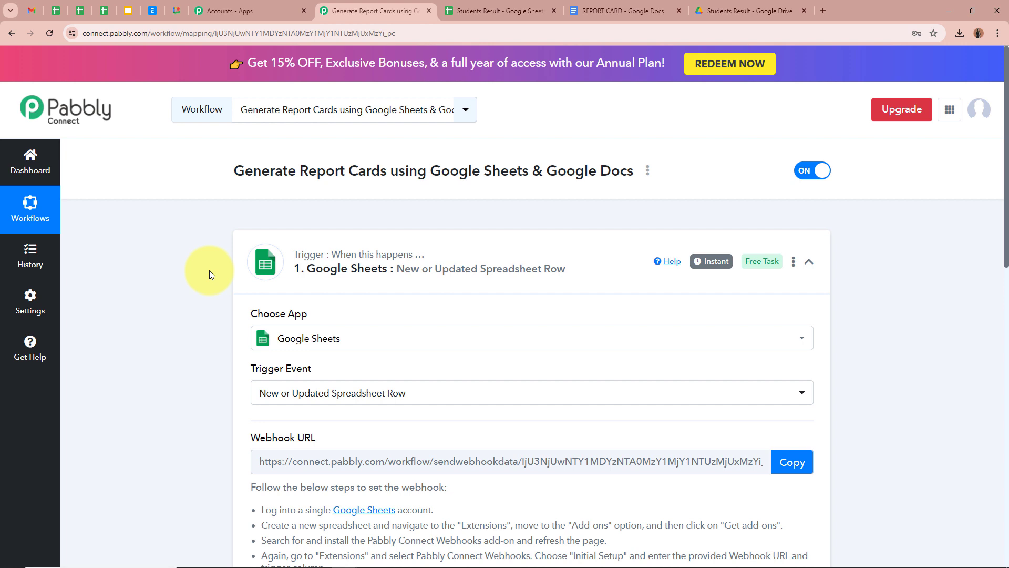
pyautogui.click(462, 11)
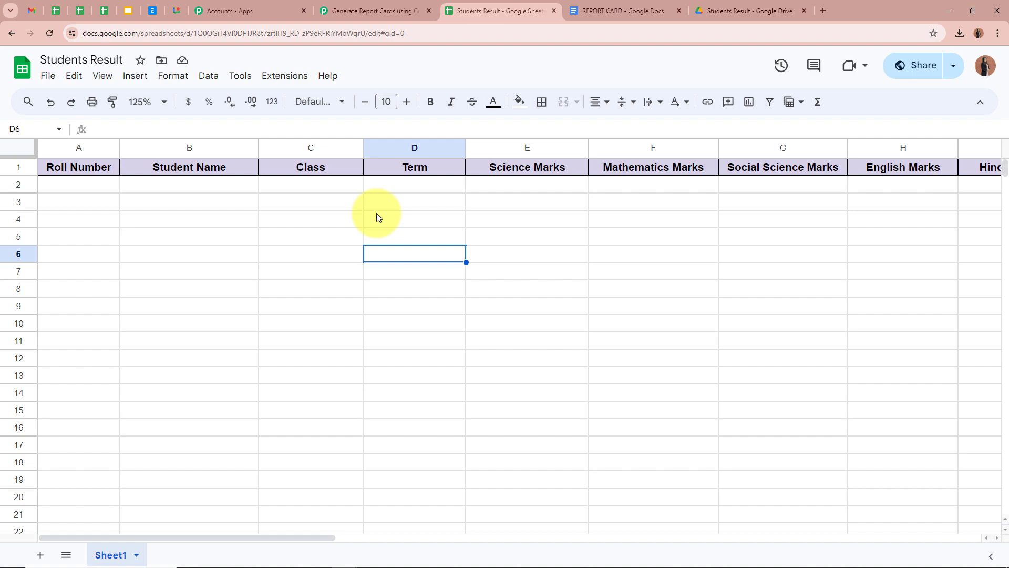
pyautogui.click(370, 10)
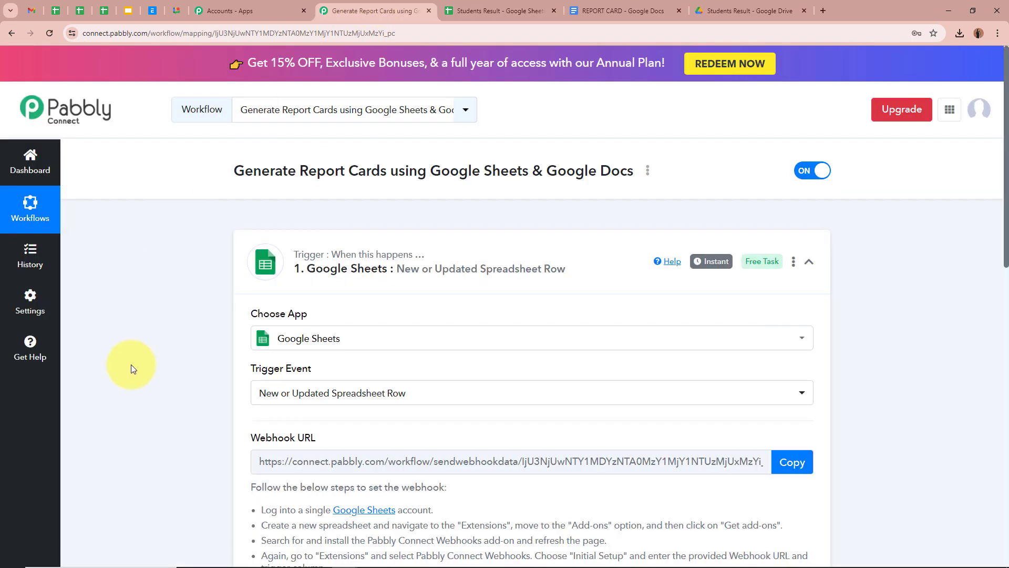
# Step: Switch to the Students Result sheet and enter roll number 01 and the student's name in row 2
pyautogui.scroll(-8, 131, 364)
pyautogui.scroll(10, 169, 311)
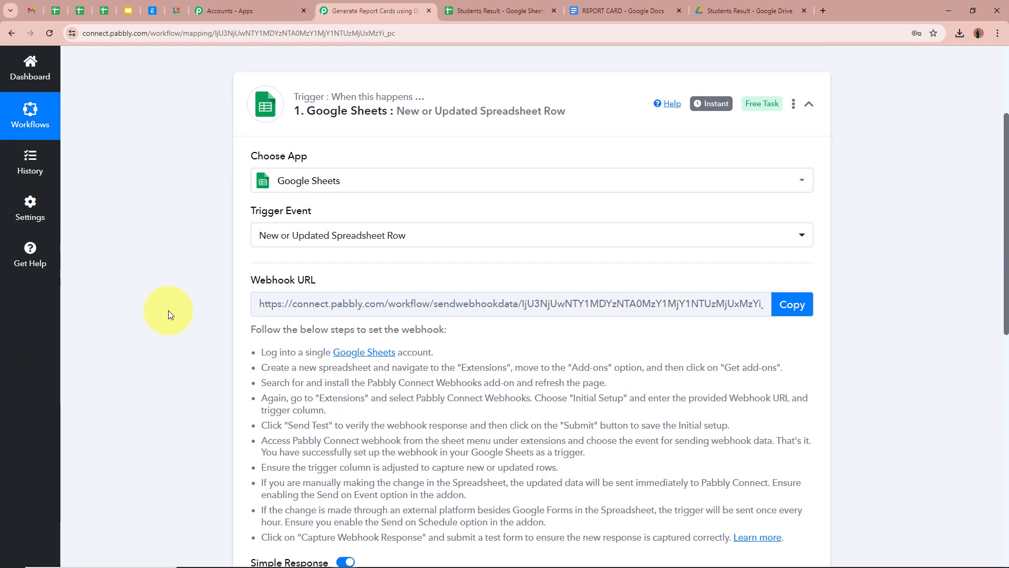
pyautogui.click(472, 7)
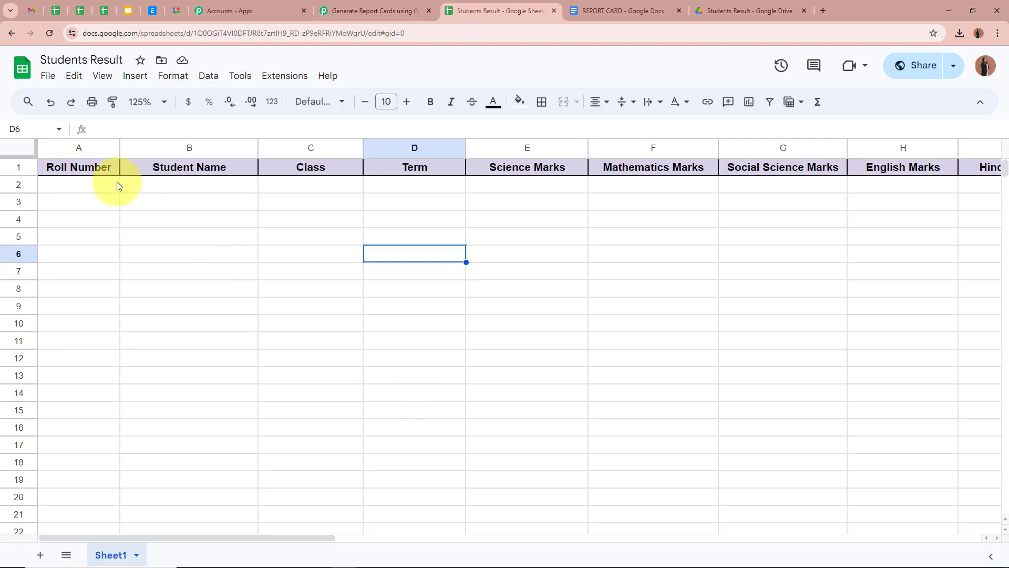
pyautogui.click(89, 190)
pyautogui.write('01')
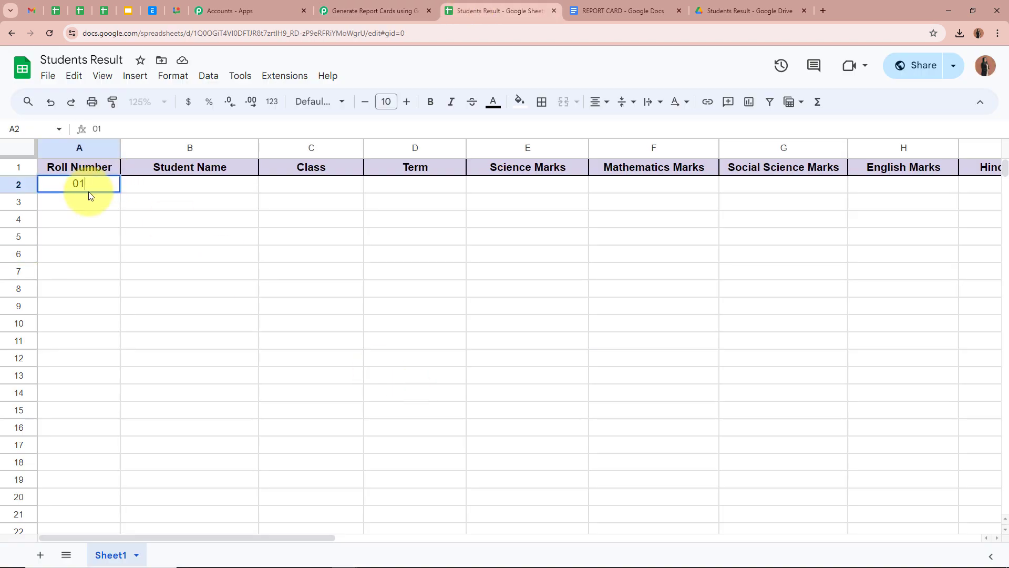
pyautogui.click(176, 191)
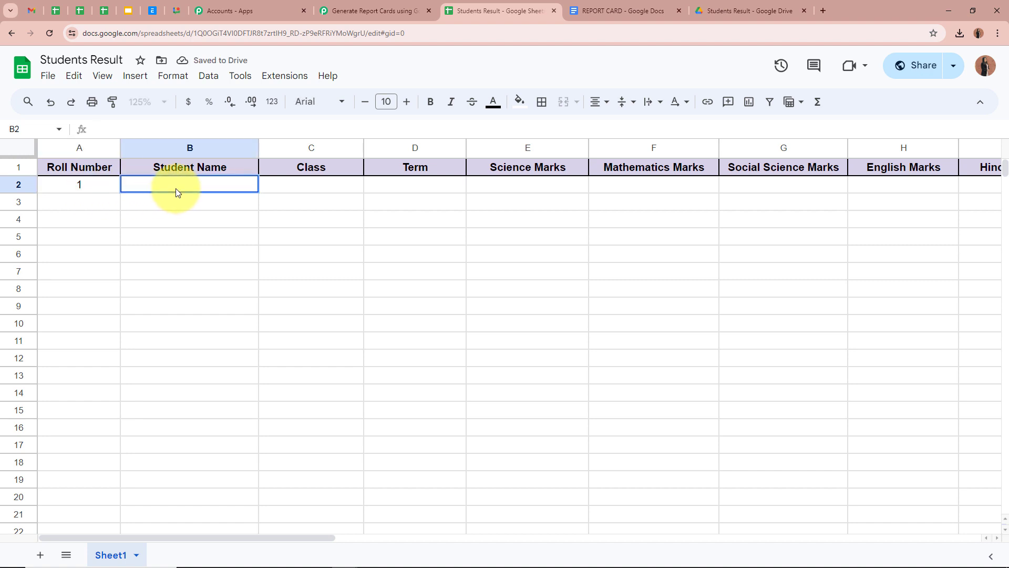
pyautogui.doubleClick(176, 192)
pyautogui.write('Demo User')
# Step: Set the student's Class to XI and Term to First Term in row 2
pyautogui.click(315, 189)
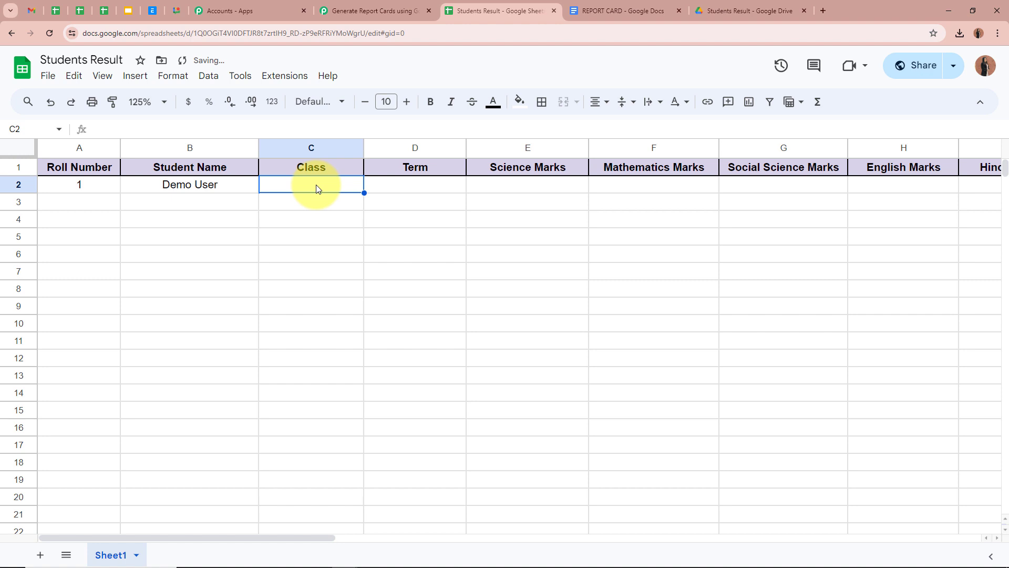
pyautogui.write('XI')
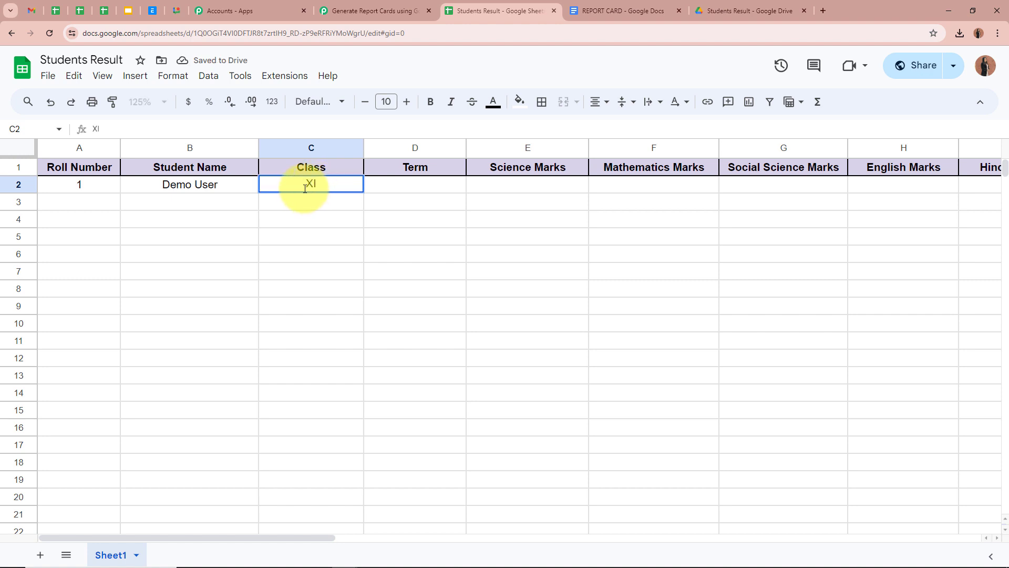
pyautogui.click(407, 182)
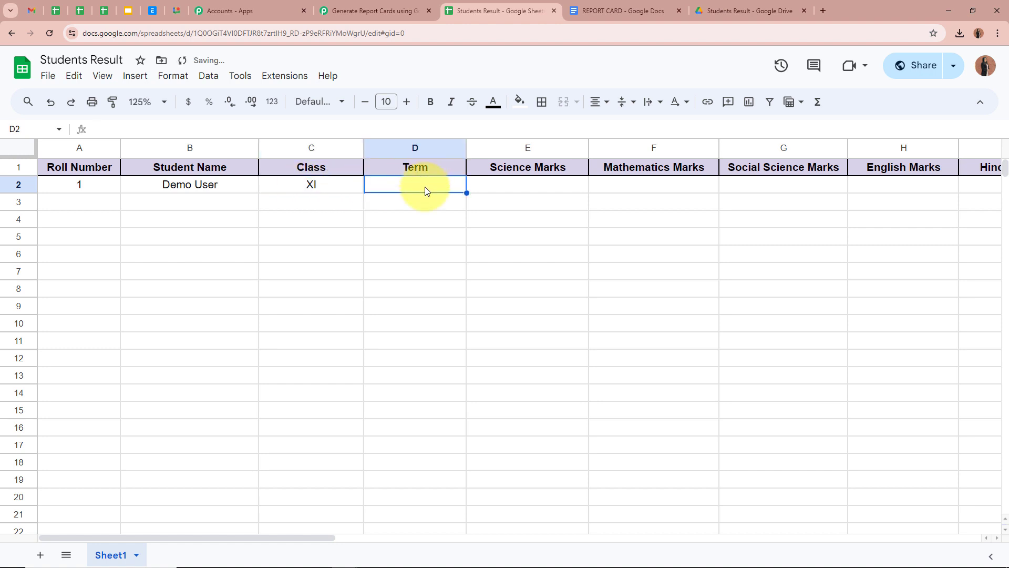
pyautogui.doubleClick(425, 187)
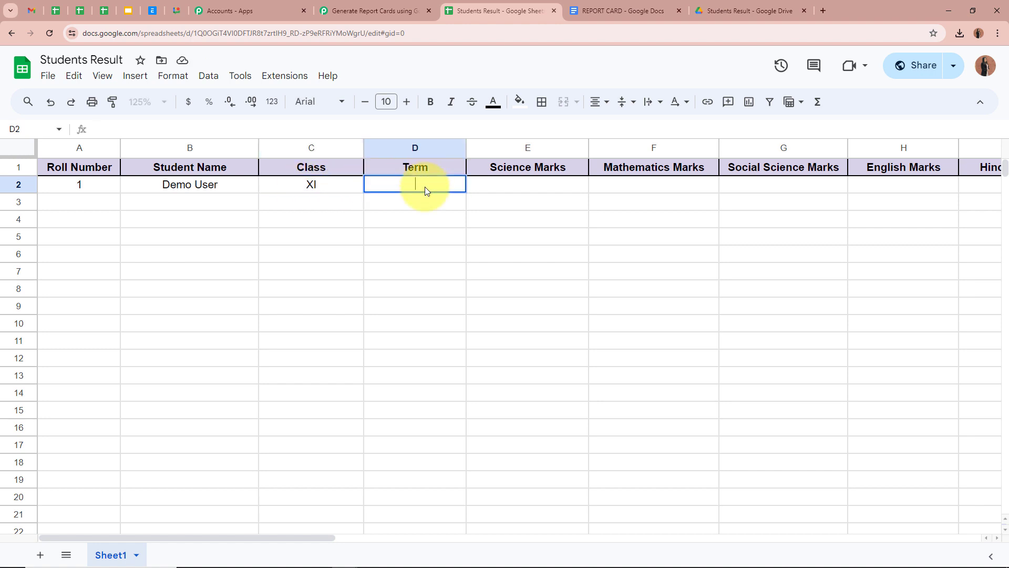
pyautogui.write('First Term')
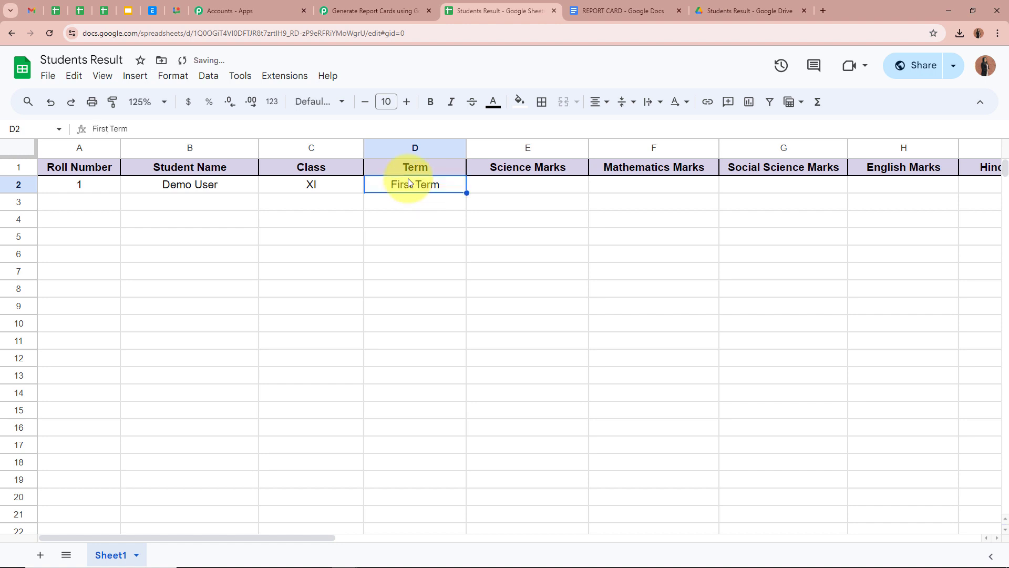
# Step: Enter 90 for Science Marks and 96 for Mathematics Marks in row 2
pyautogui.click(516, 187)
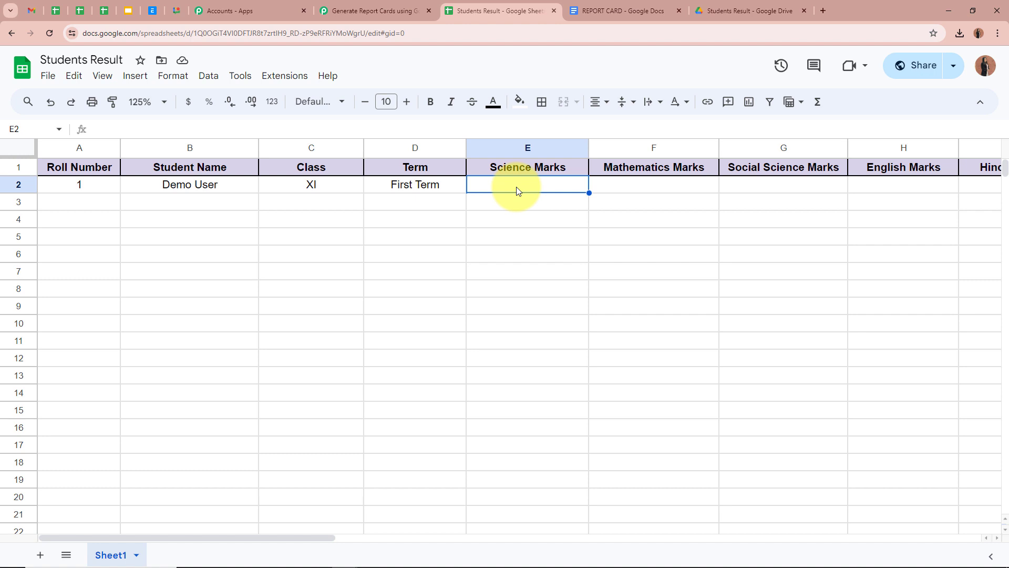
pyautogui.write('90')
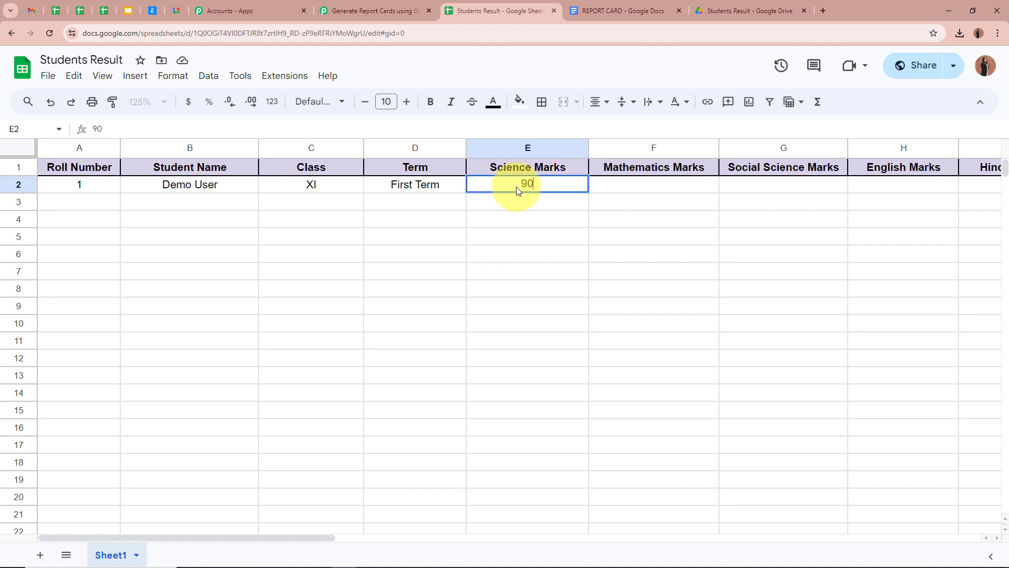
pyautogui.click(672, 194)
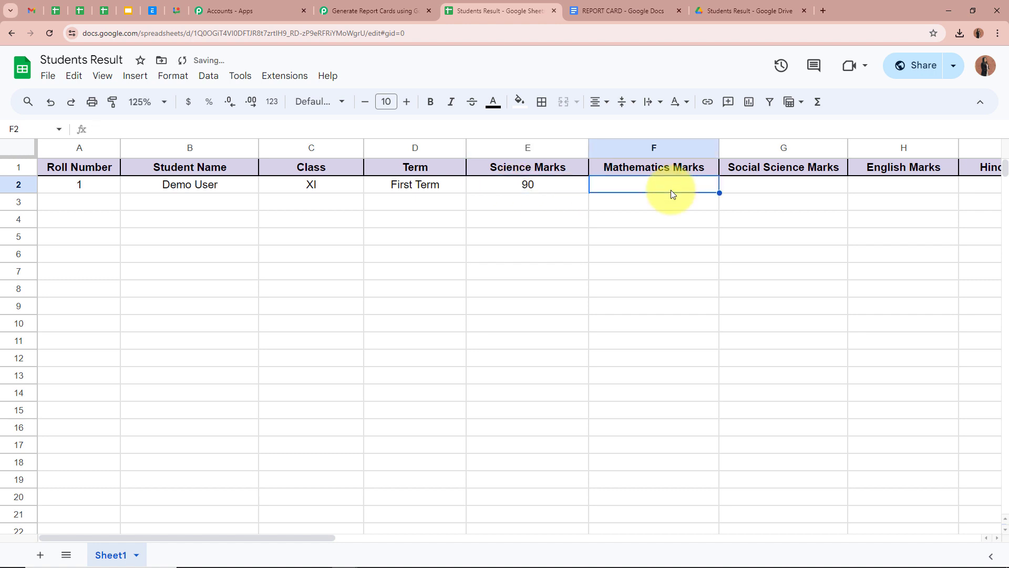
pyautogui.write('96')
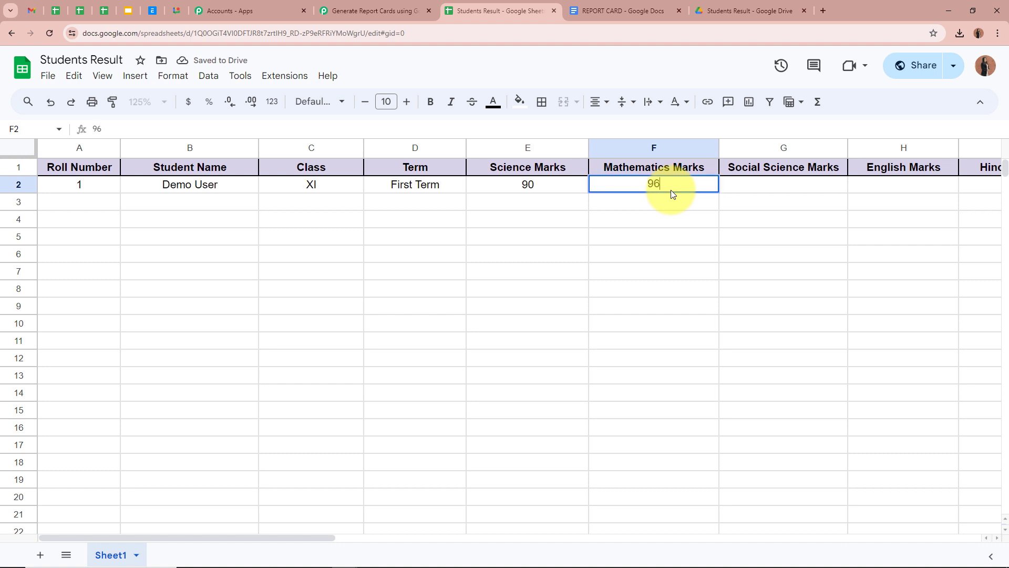
# Step: Enter 89 for Social Science Marks and 97 for English Marks in row 2
pyautogui.moveTo(311, 533); pyautogui.dragTo(431, 537)
pyautogui.click(418, 184)
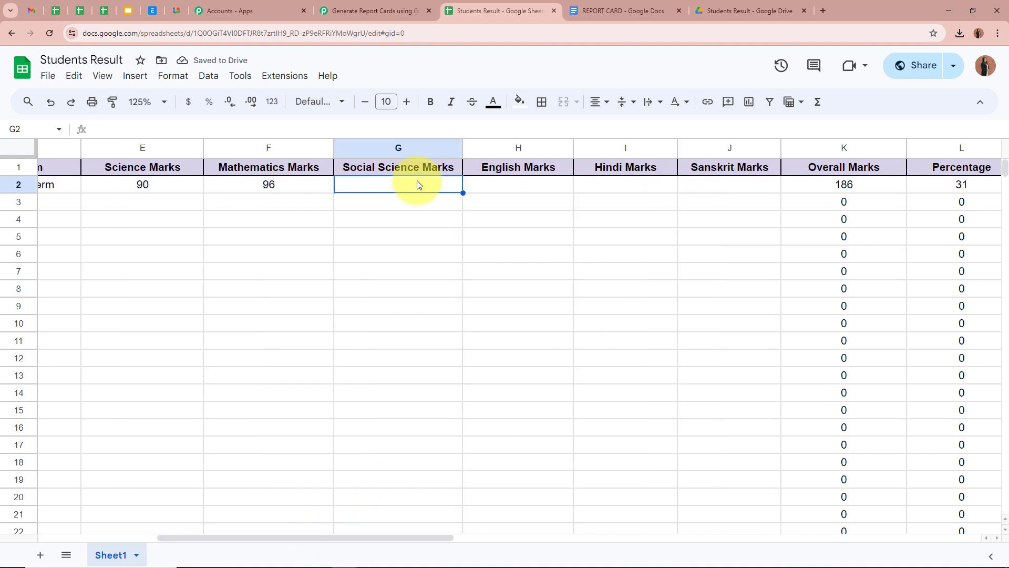
pyautogui.write('89')
pyautogui.press('Return')
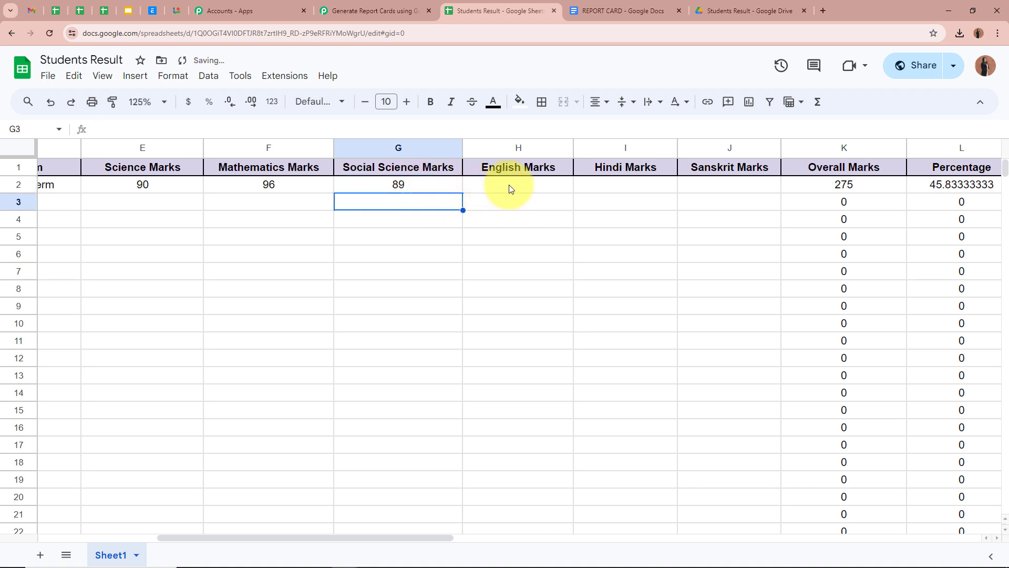
pyautogui.click(510, 185)
pyautogui.write('97')
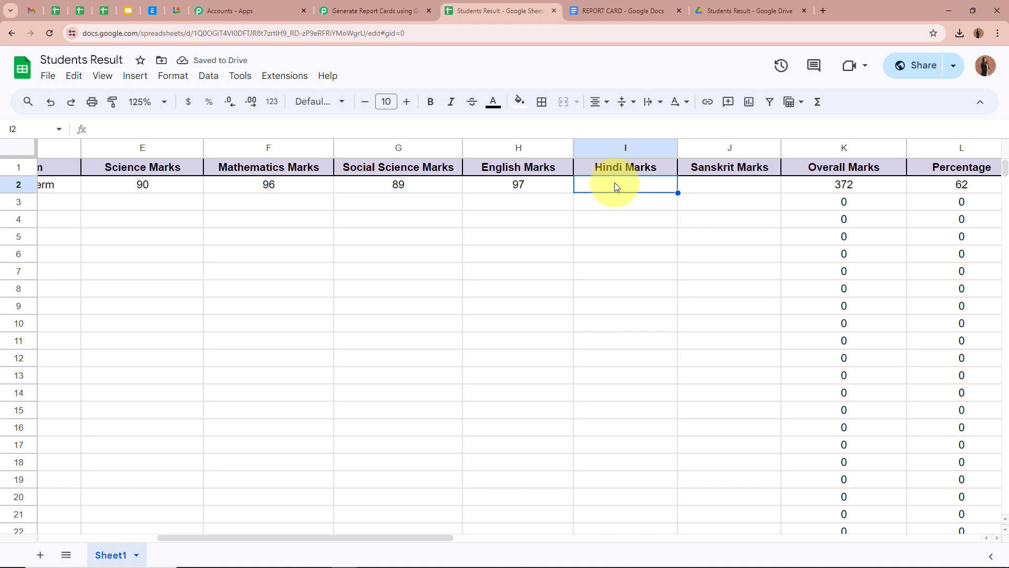
# Step: Enter 92 for Hindi Marks and 98 for Sanskrit Marks in row 2
pyautogui.write('92')
pyautogui.click(719, 182)
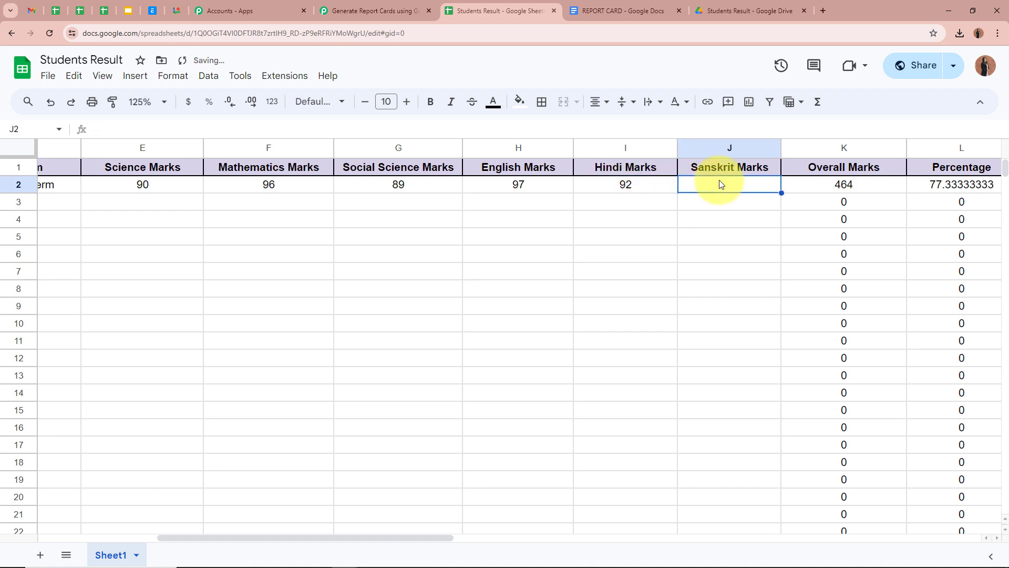
pyautogui.write('98')
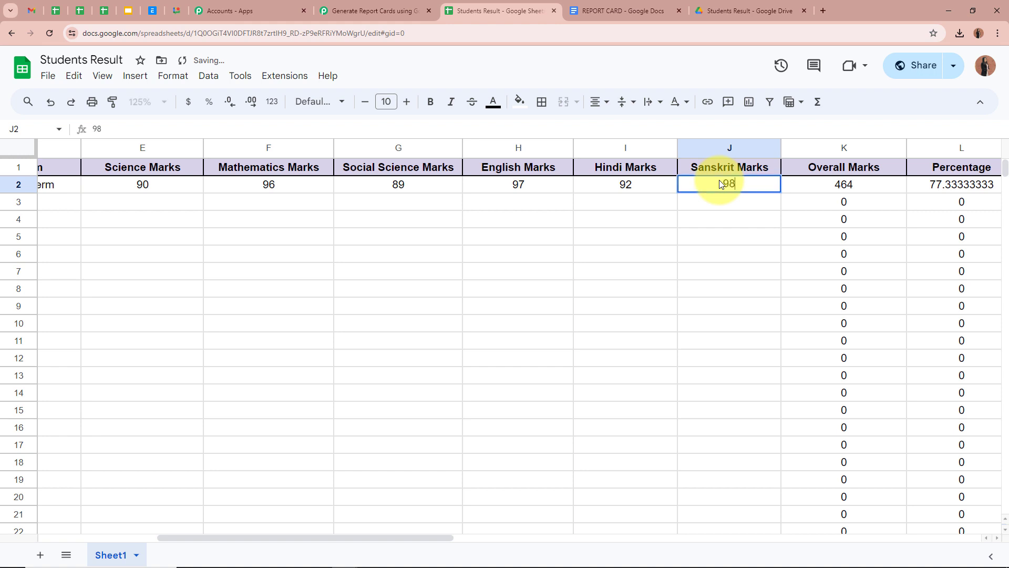
pyautogui.click(571, 374)
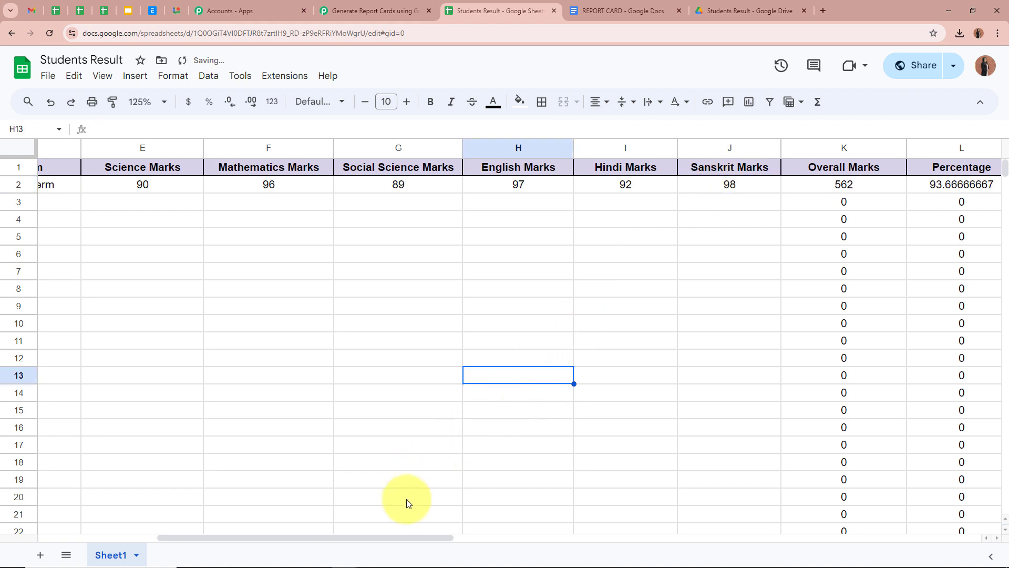
# Step: Examine the formulas that calculate Overall Marks and Percentage for the student in row 2
pyautogui.moveTo(403, 536); pyautogui.dragTo(490, 535)
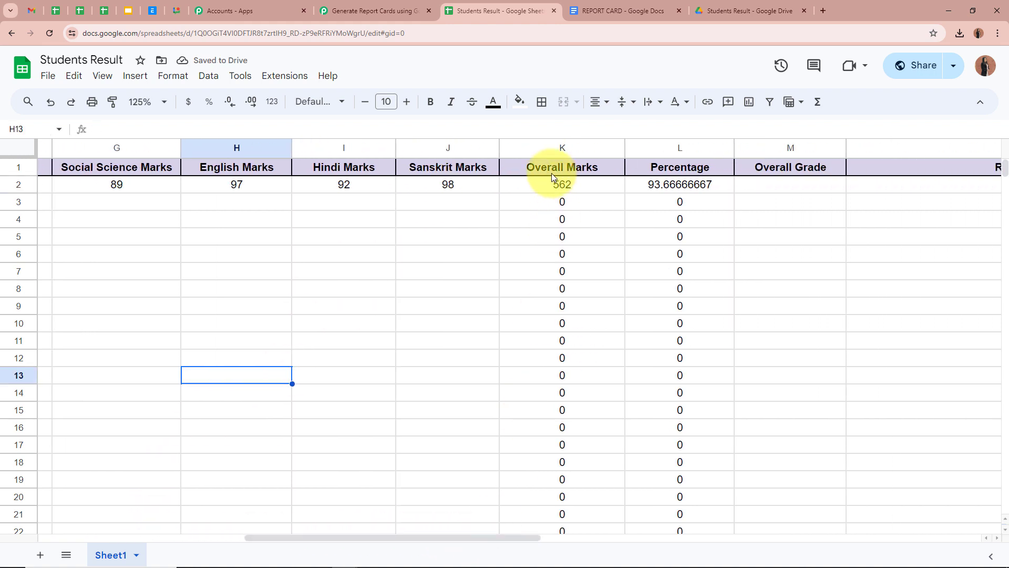
pyautogui.click(530, 183)
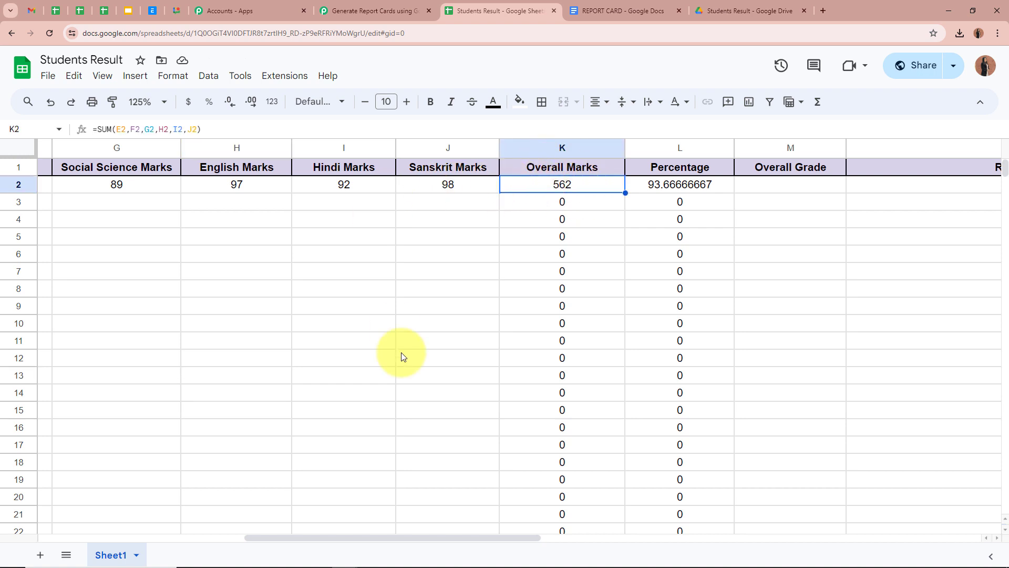
pyautogui.moveTo(416, 536); pyautogui.dragTo(450, 535)
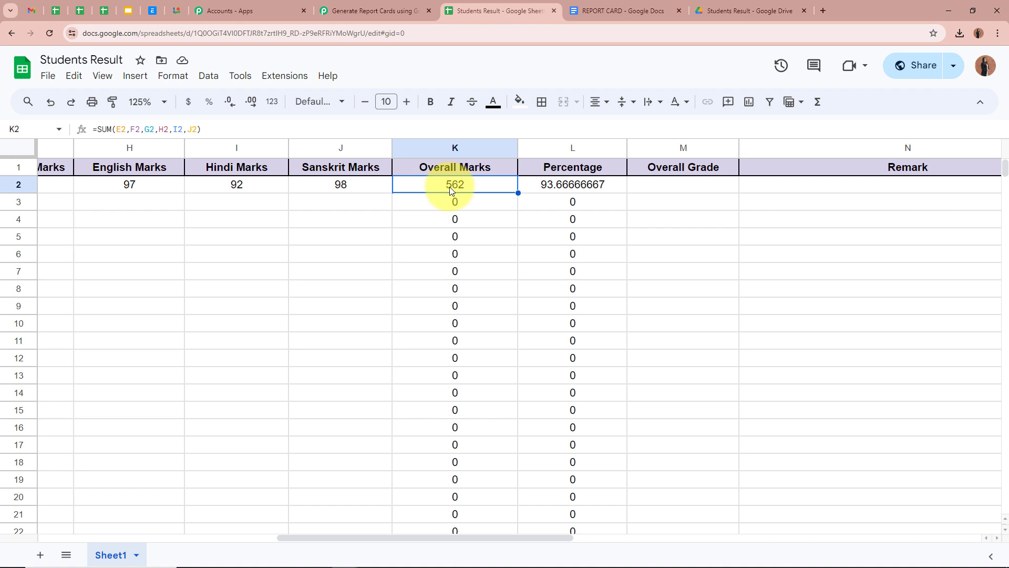
pyautogui.click(529, 191)
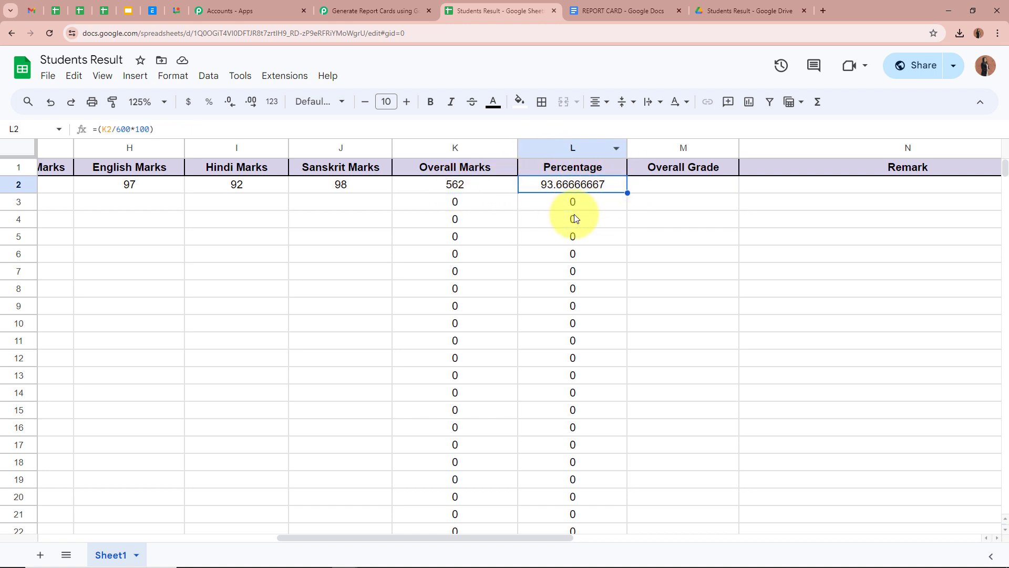
pyautogui.click(486, 188)
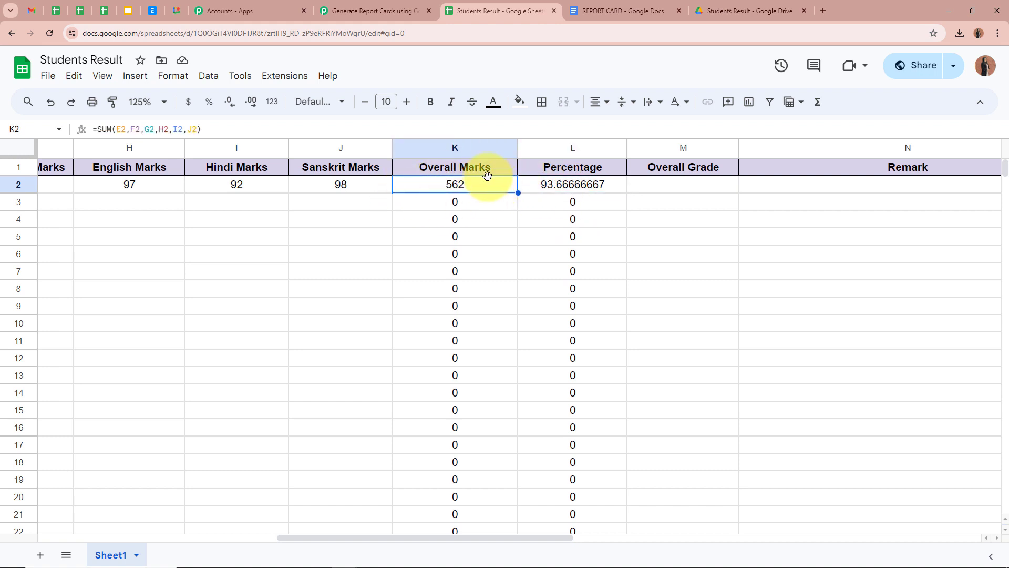
pyautogui.click(547, 187)
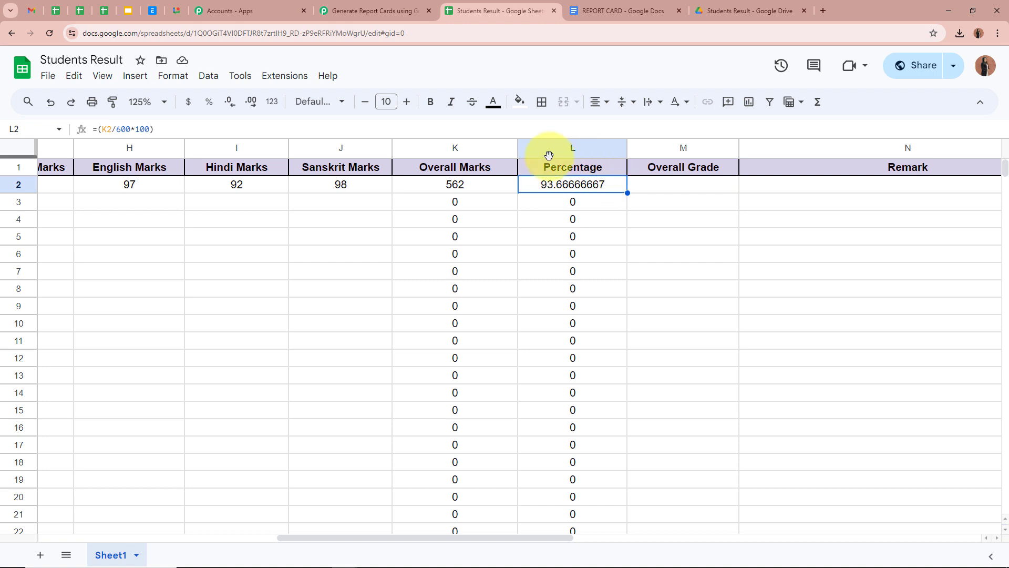
# Step: Set the student's Overall Grade to A in row 2
pyautogui.click(701, 188)
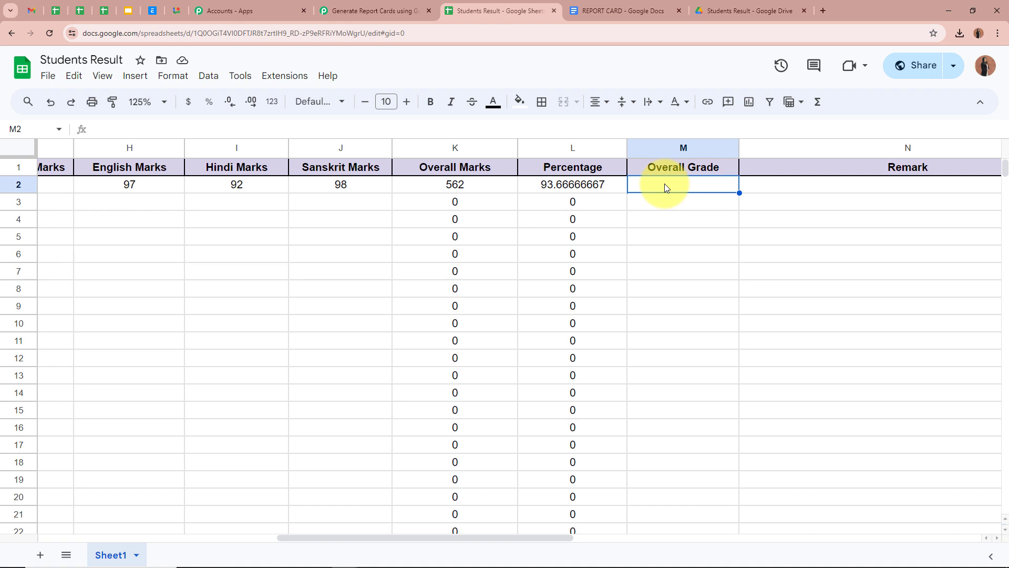
pyautogui.write('A')
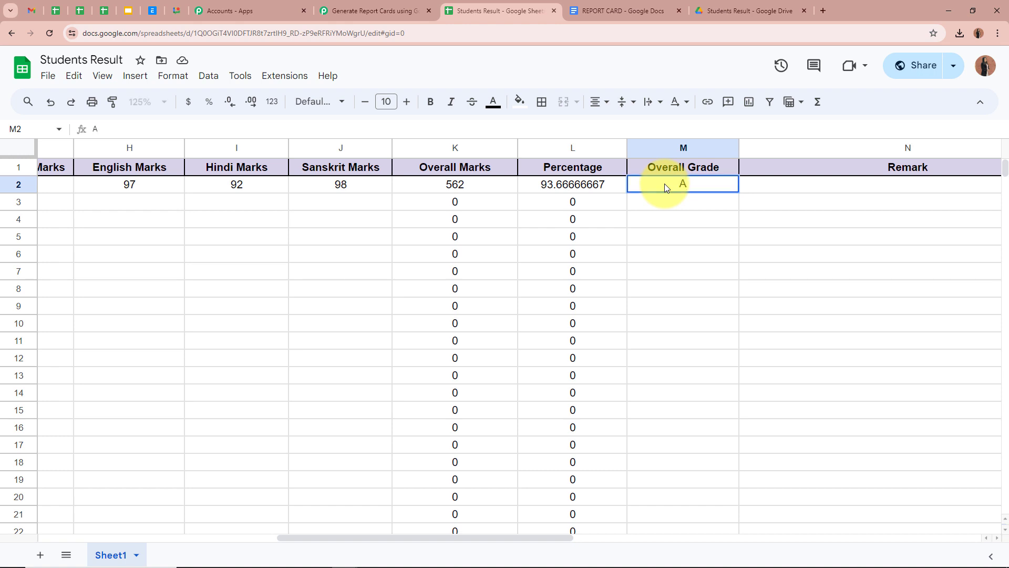
pyautogui.press('Return')
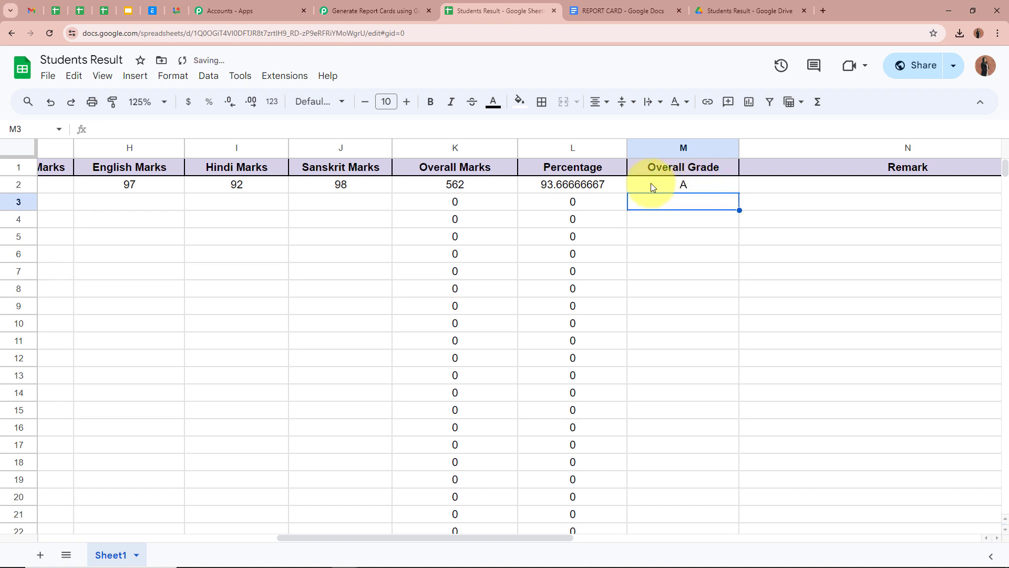
# Step: Enter the row 2 Remark "Outstanding performance! Your hard work and dedication have truly paid off. Keep up the excellent work!"
pyautogui.click(616, 184)
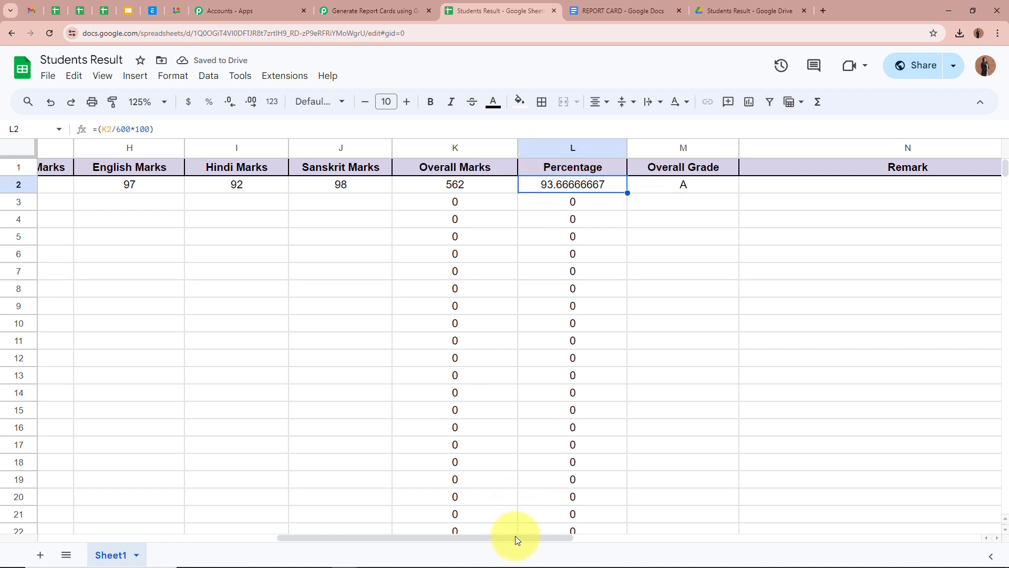
pyautogui.moveTo(515, 536); pyautogui.dragTo(589, 536)
pyautogui.click(591, 188)
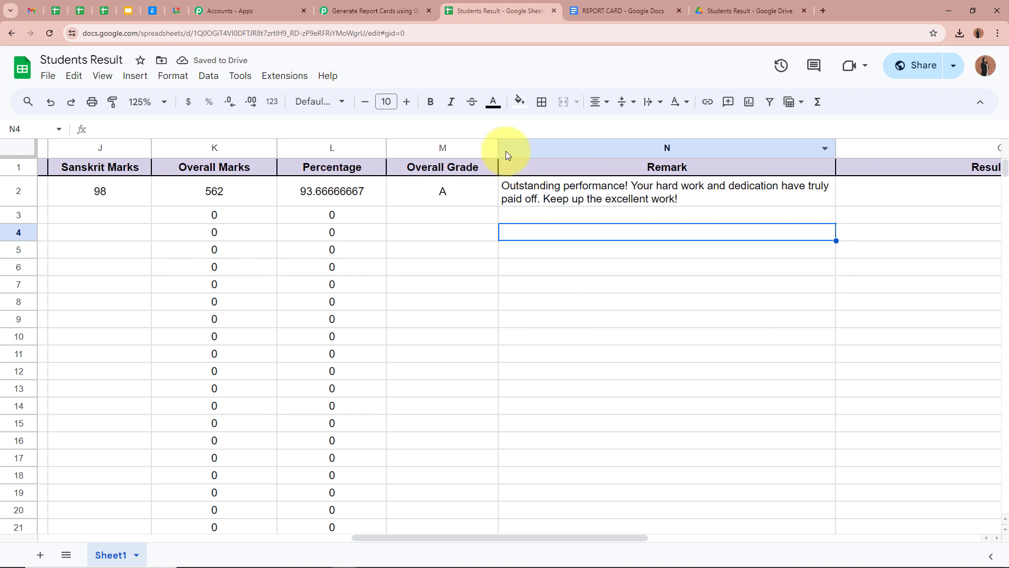
pyautogui.click(554, 190)
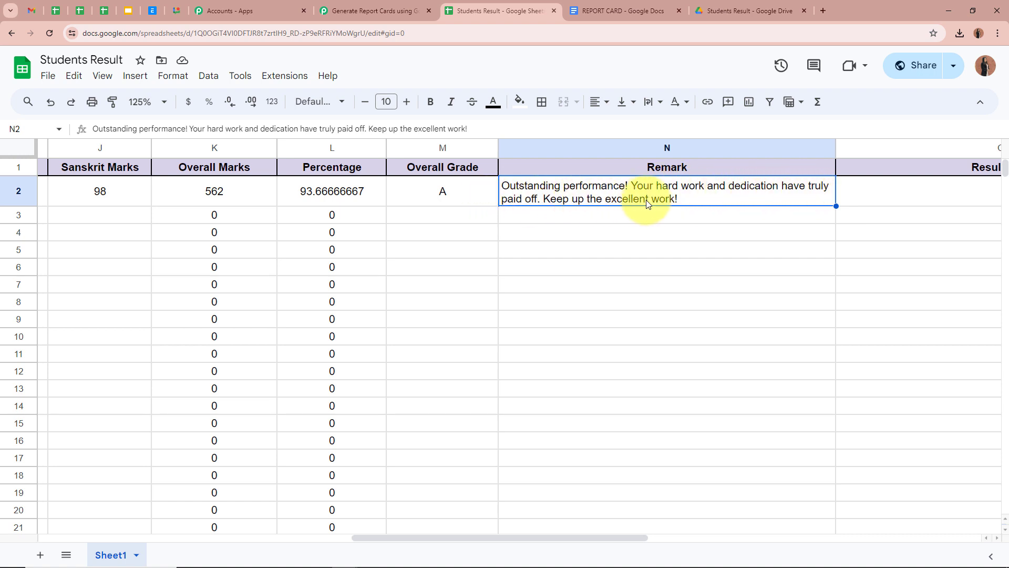
pyautogui.click(647, 230)
pyautogui.click(643, 186)
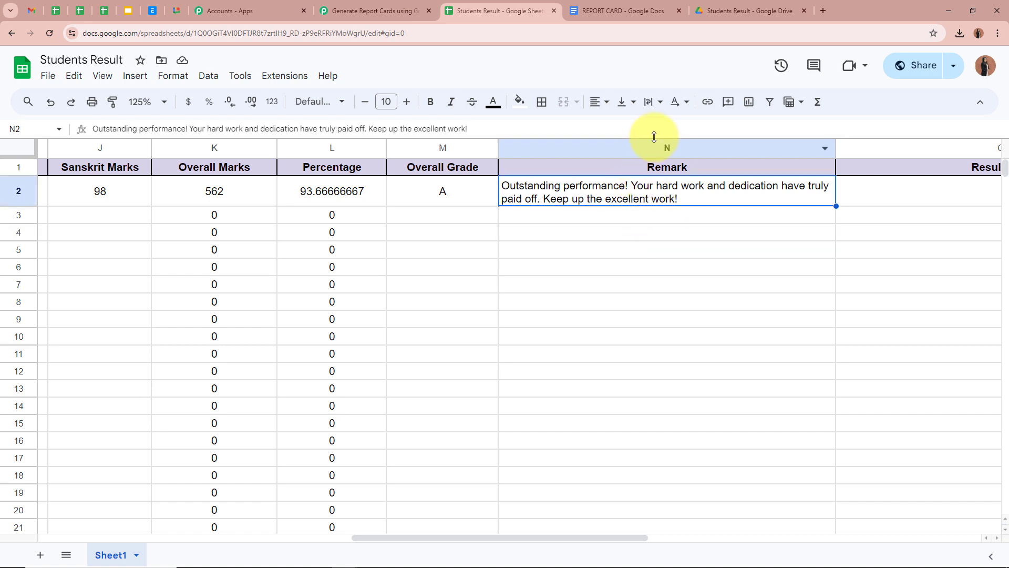
pyautogui.click(647, 213)
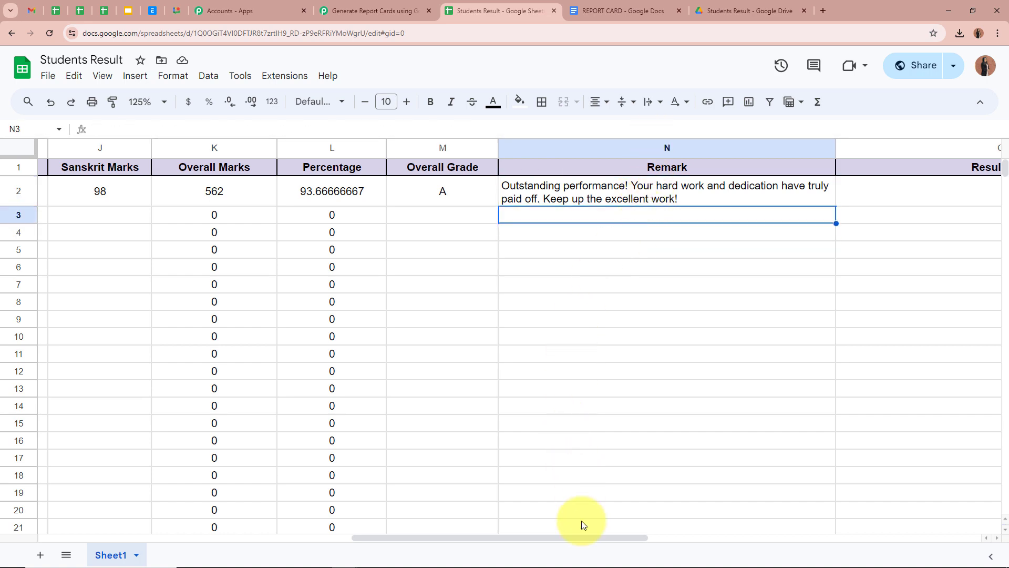
pyautogui.moveTo(581, 538); pyautogui.dragTo(199, 522)
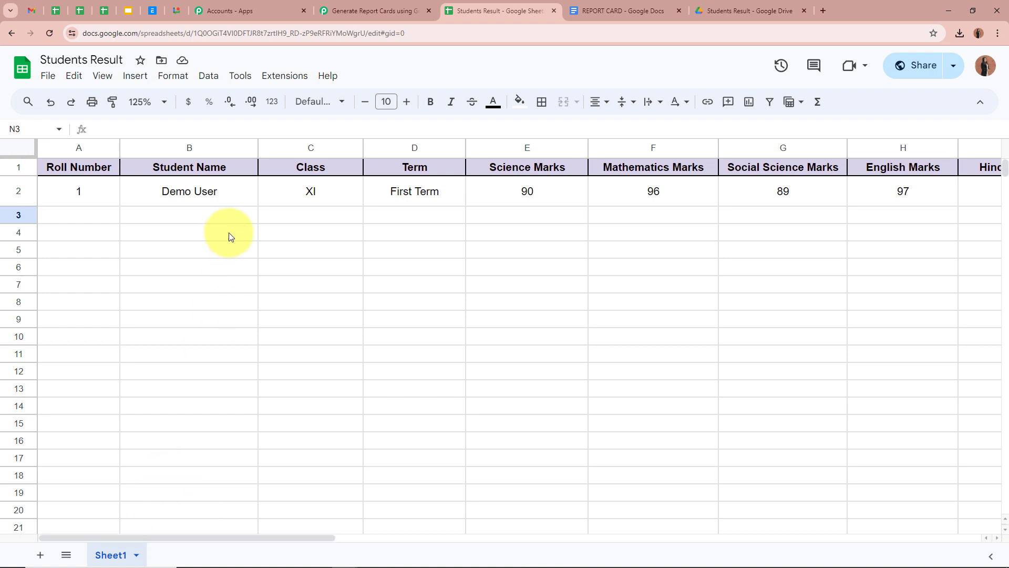
pyautogui.click(224, 204)
pyautogui.click(216, 218)
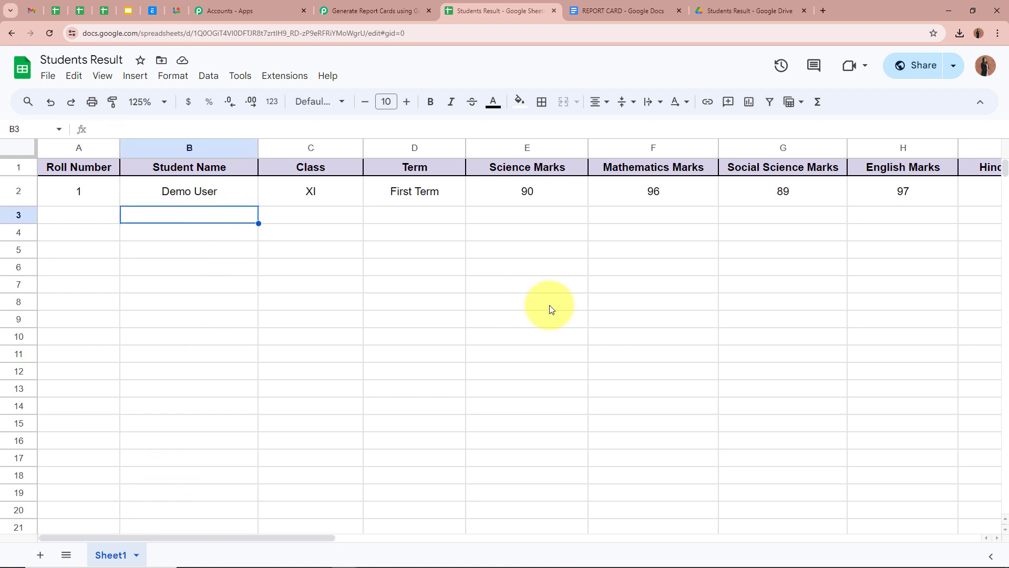
# Step: Switch to the Pabbly Connect workflow and check the trigger's captured webhook response against the student's row 2 data, including the full Remark
pyautogui.click(381, 11)
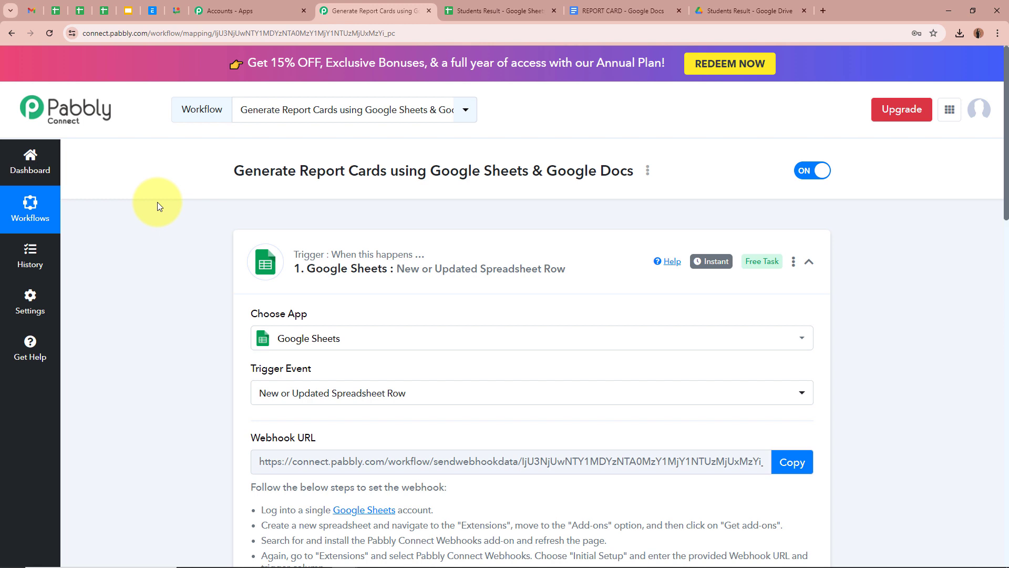
pyautogui.click(494, 10)
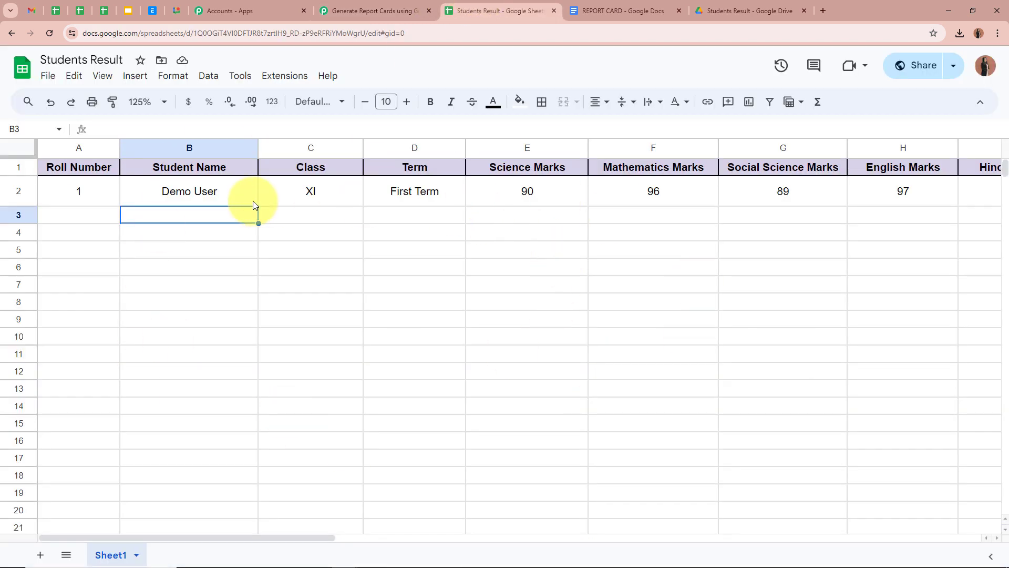
pyautogui.click(367, 10)
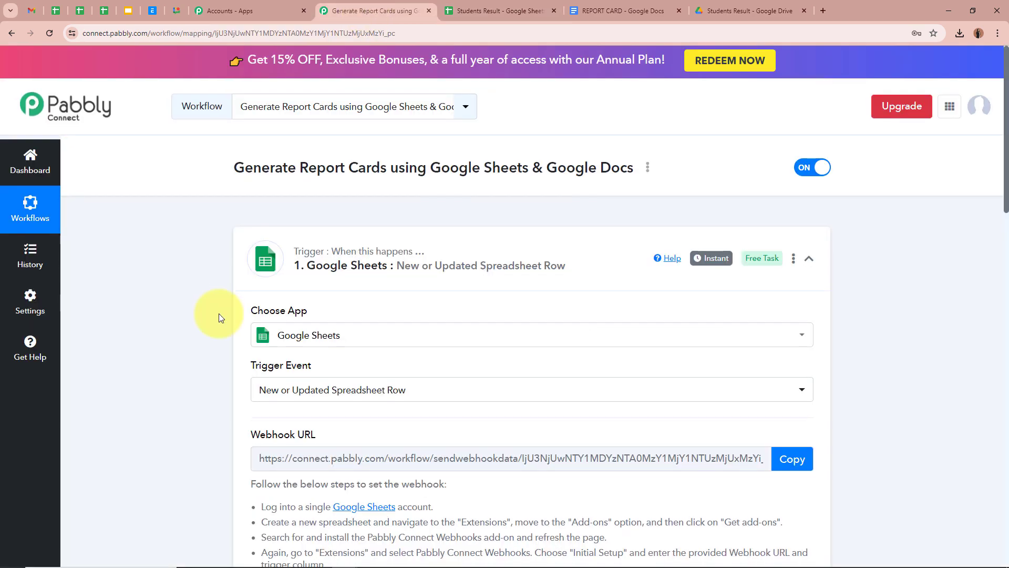
pyautogui.scroll(-10, 219, 313)
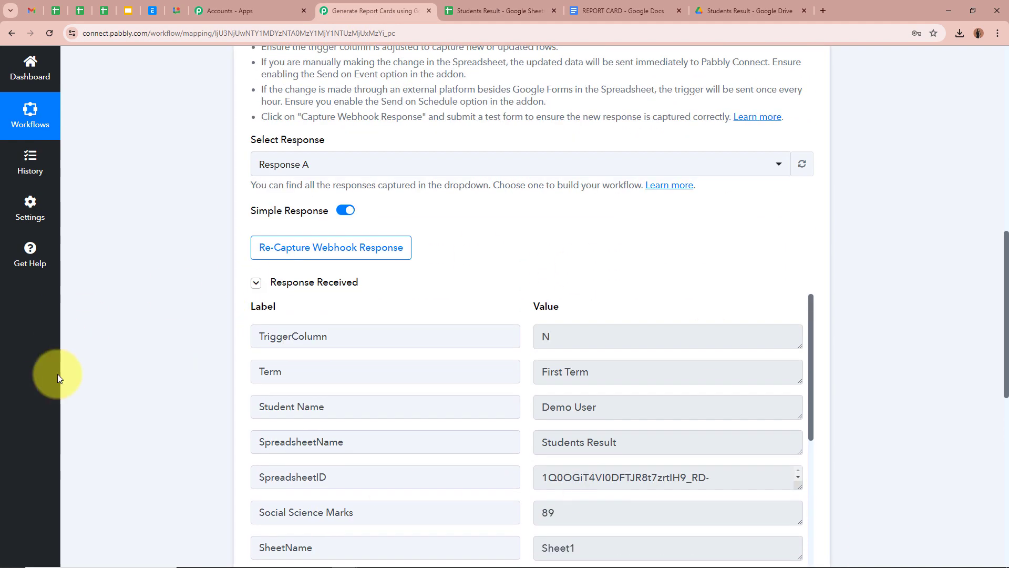
pyautogui.scroll(-3, 131, 339)
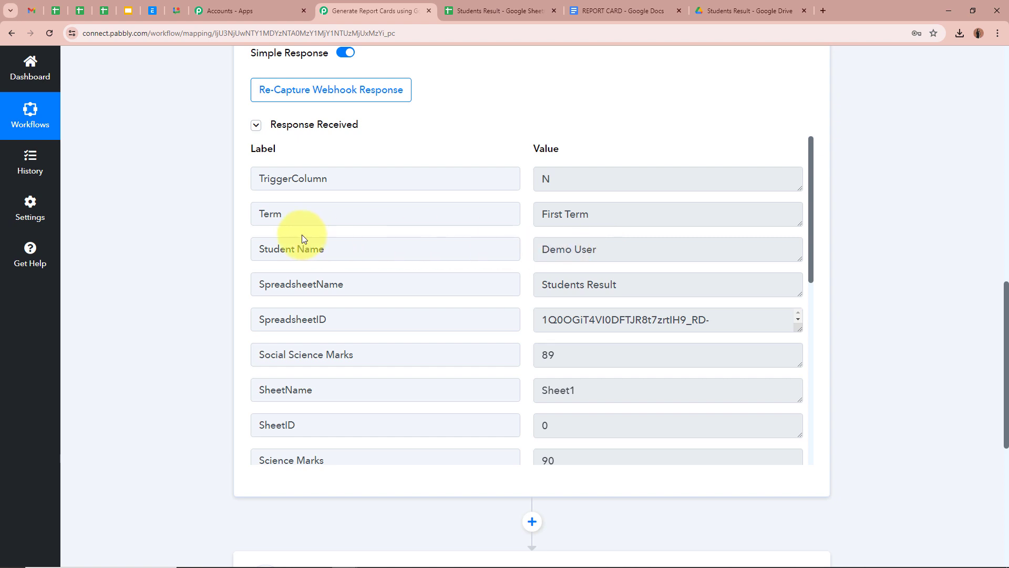
pyautogui.scroll(-1, 260, 293)
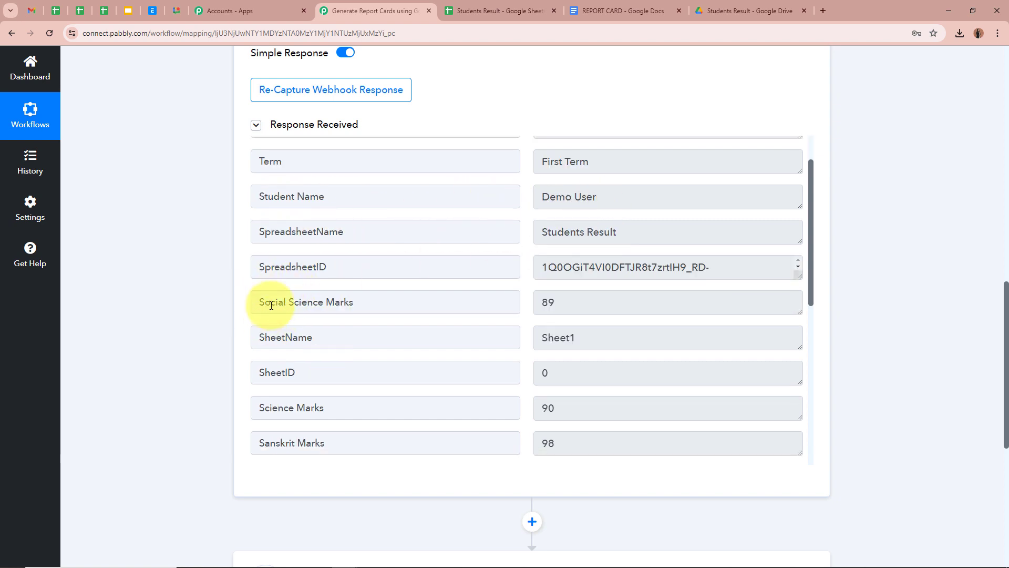
pyautogui.scroll(-2, 564, 305)
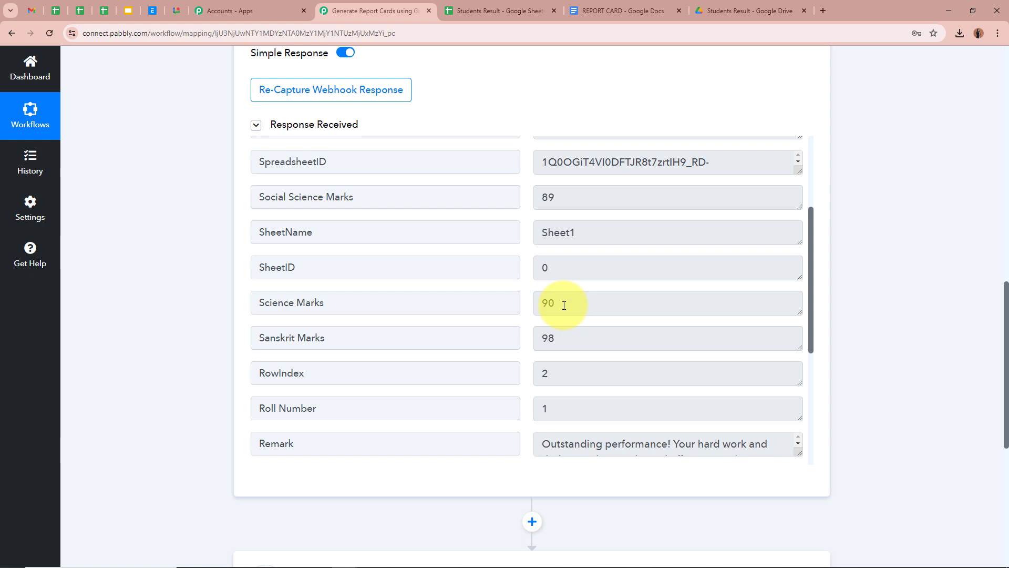
pyautogui.scroll(-3, 573, 331)
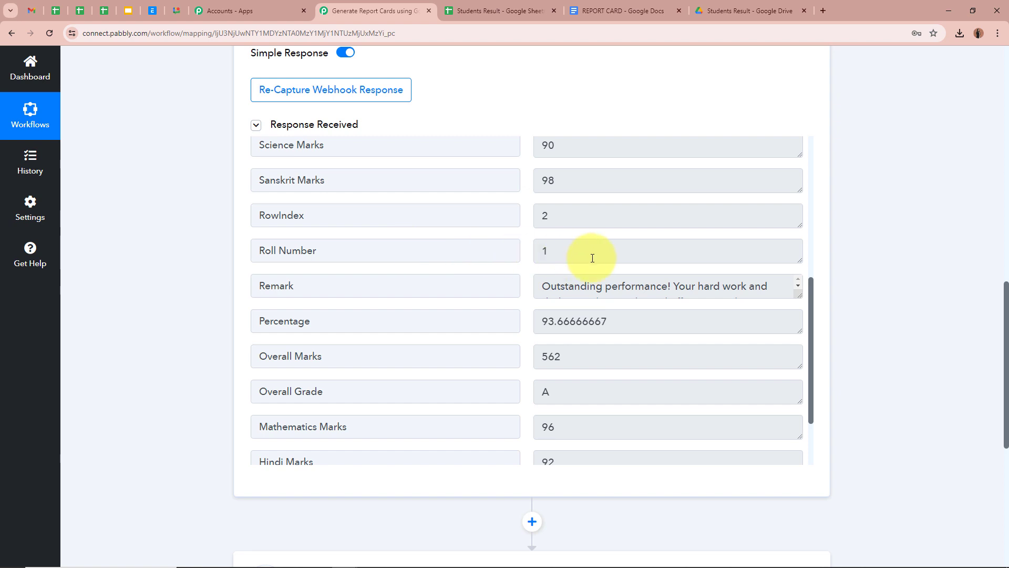
pyautogui.scroll(-2, 592, 254)
pyautogui.moveTo(793, 242); pyautogui.dragTo(795, 286)
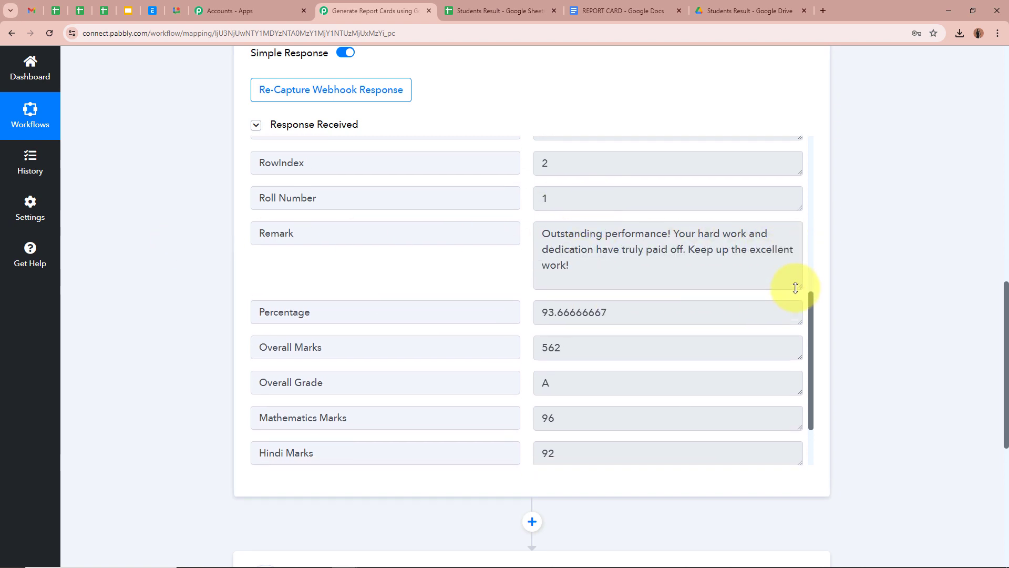
pyautogui.scroll(-2, 789, 275)
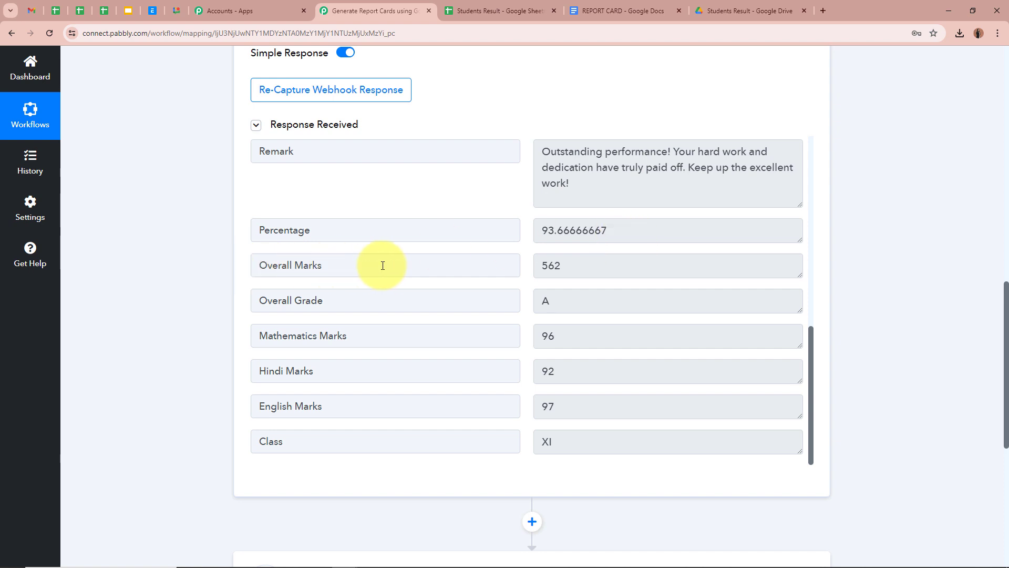
pyautogui.moveTo(563, 266); pyautogui.dragTo(503, 265)
pyautogui.click(596, 267)
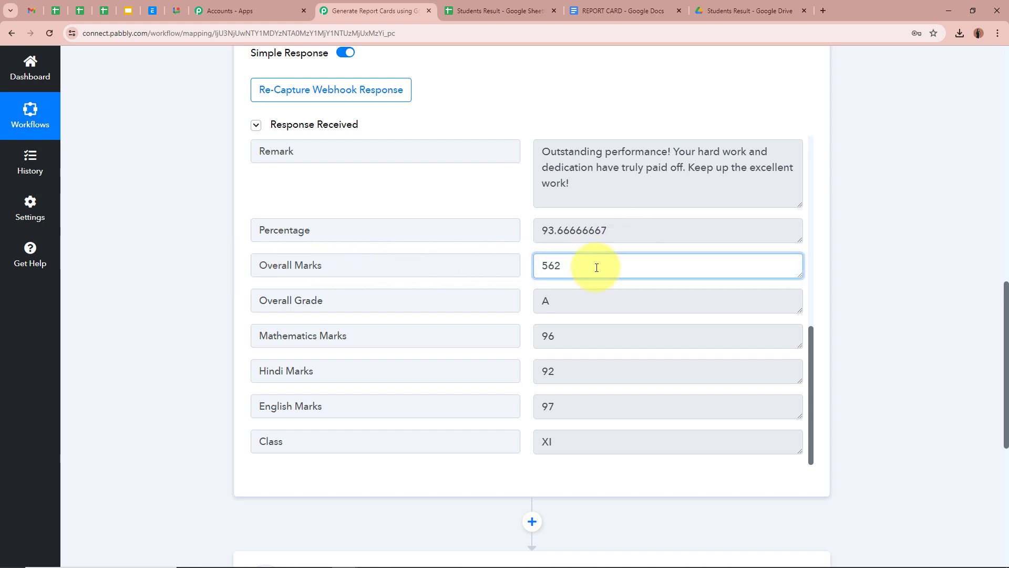
pyautogui.scroll(-1, 596, 274)
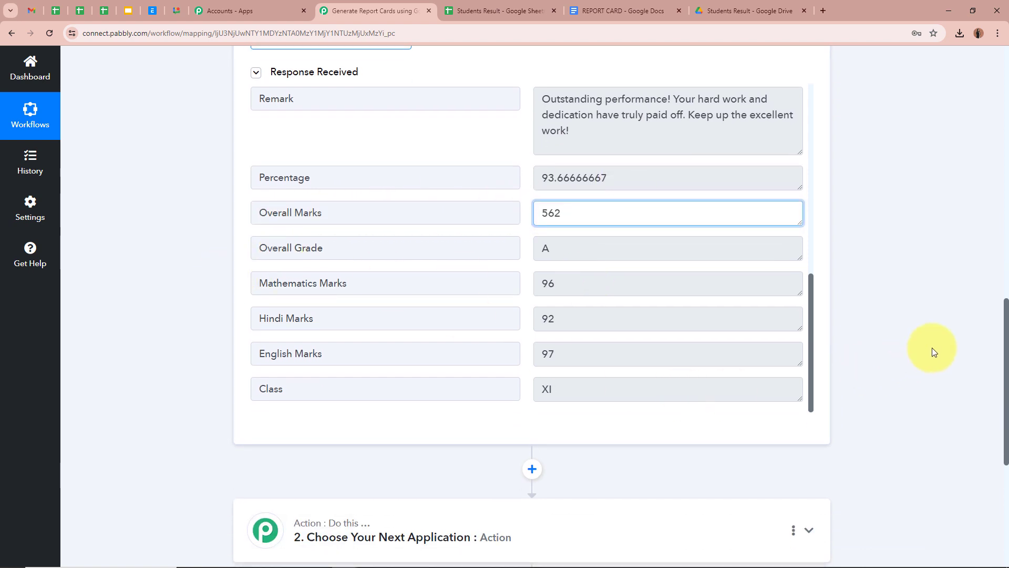
pyautogui.scroll(5, 932, 348)
pyautogui.scroll(10, 930, 347)
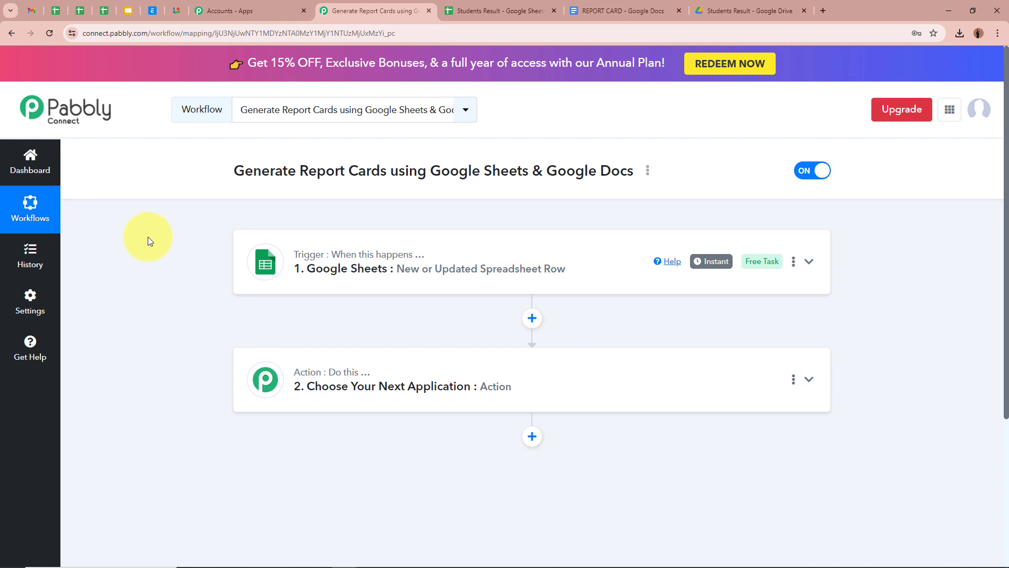
# Step: Review the student row in the Students Result sheet and the placeholders in the REPORT CARD document
pyautogui.click(499, 11)
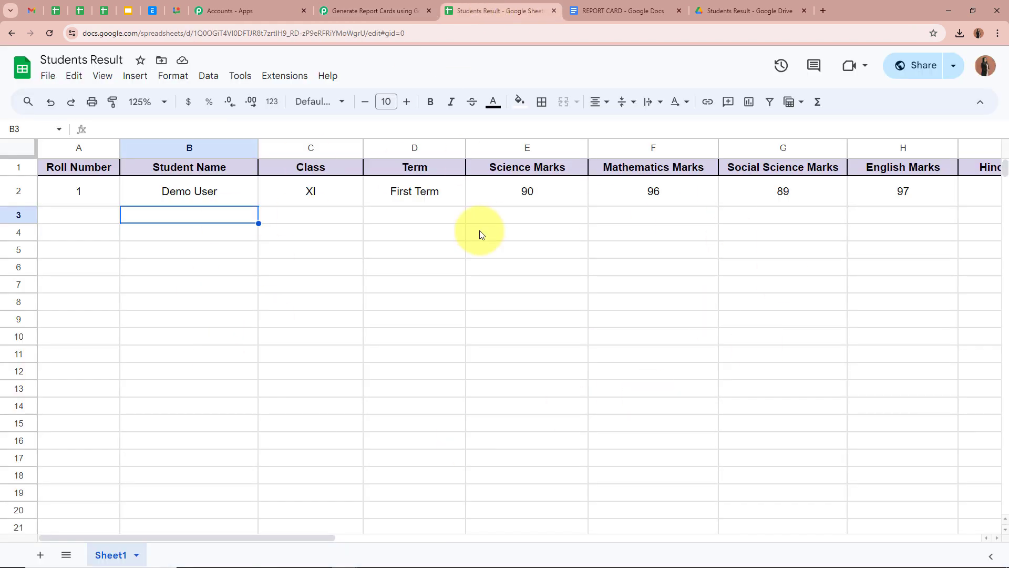
pyautogui.click(375, 11)
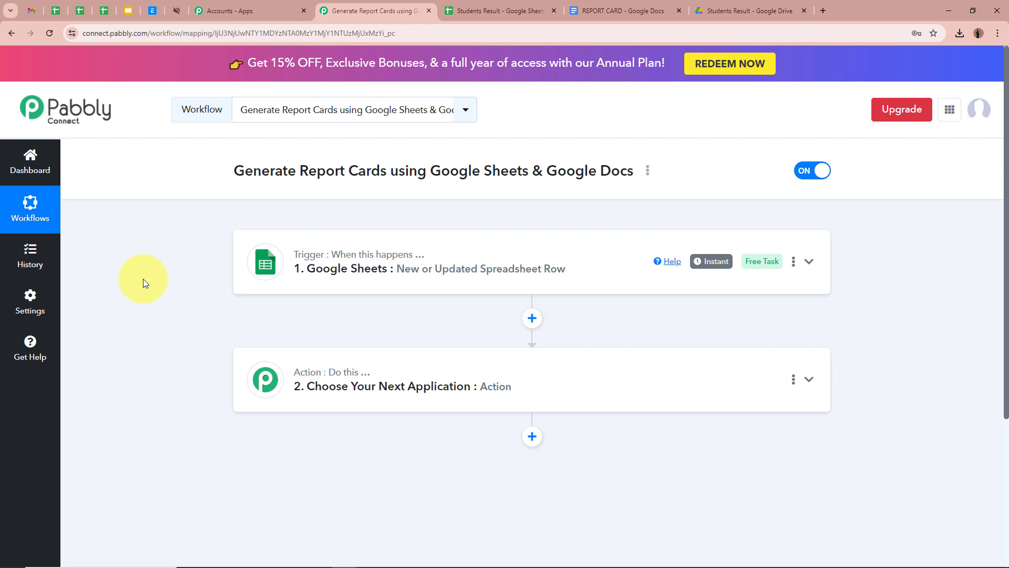
pyautogui.click(463, 10)
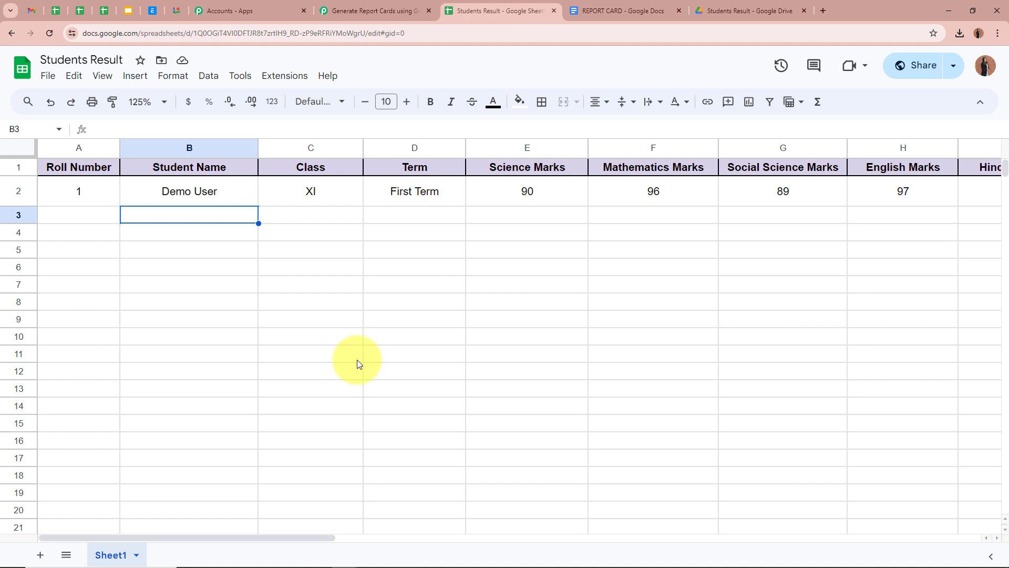
pyautogui.click(620, 10)
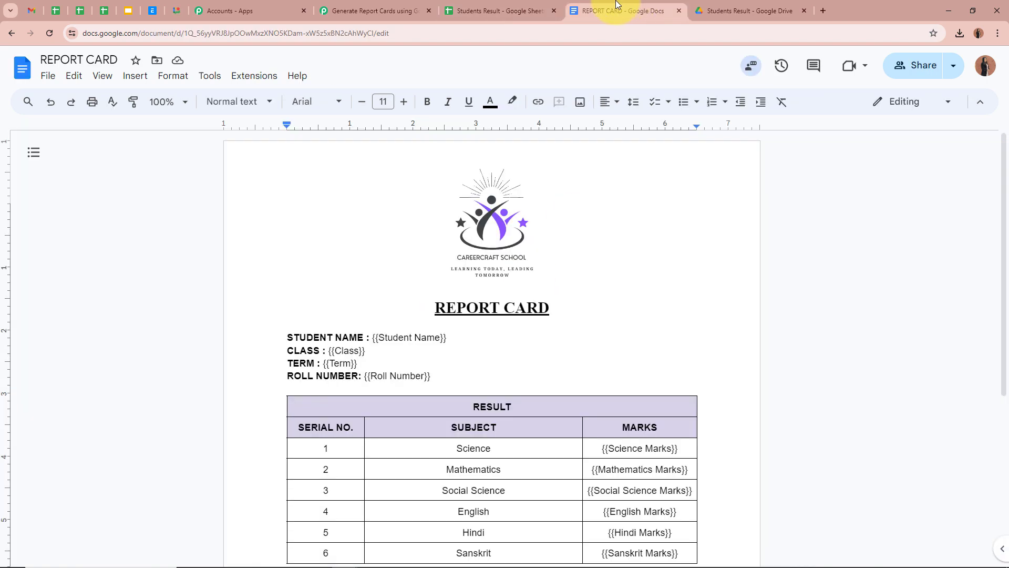
pyautogui.scroll(-4, 147, 353)
pyautogui.scroll(4, 147, 353)
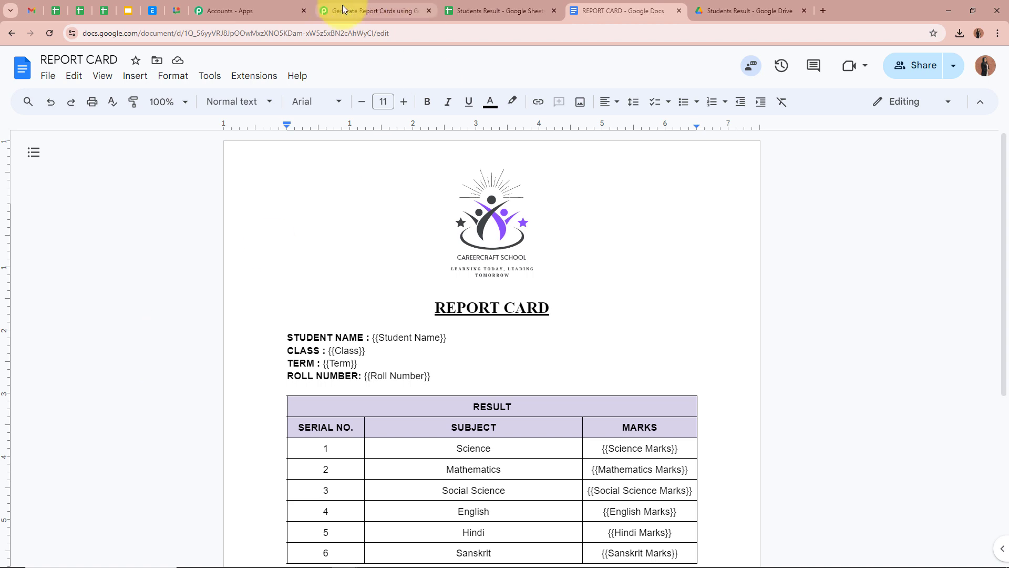
# Step: Set the Pabbly Connect workflow's second step to Google Docs with the Create Document from Template event
pyautogui.click(376, 10)
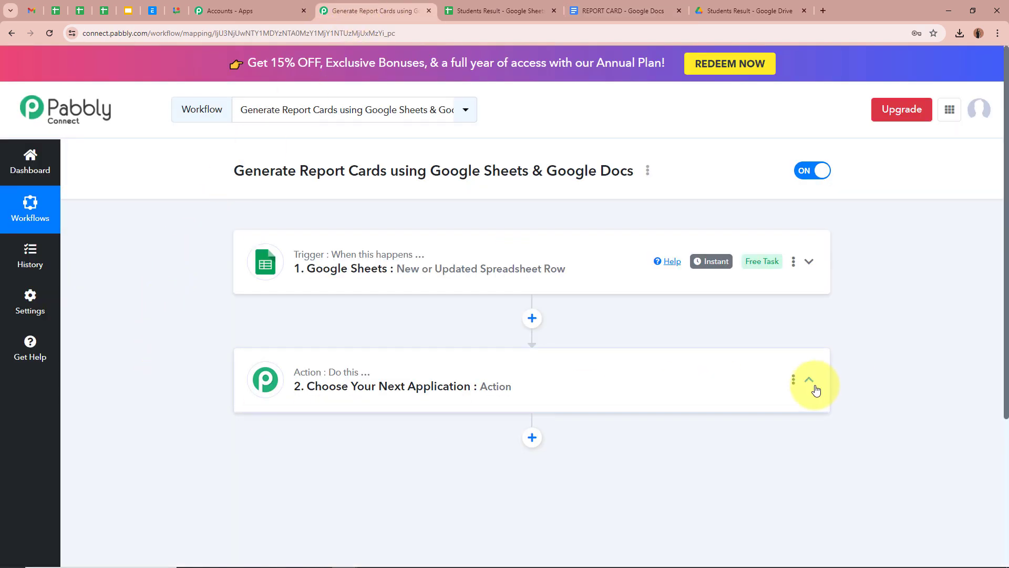
pyautogui.click(810, 380)
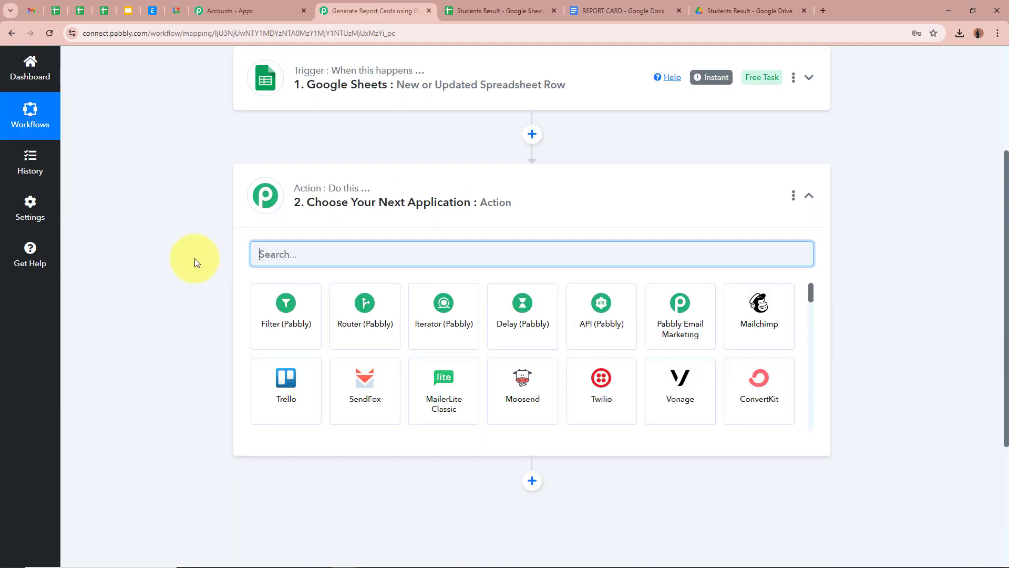
pyautogui.write('Google')
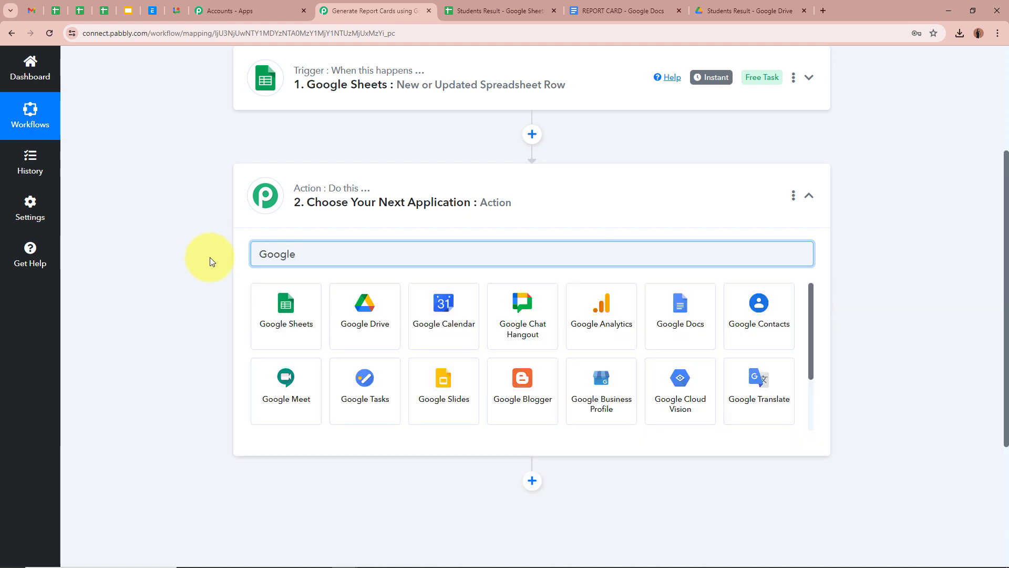
pyautogui.click(698, 322)
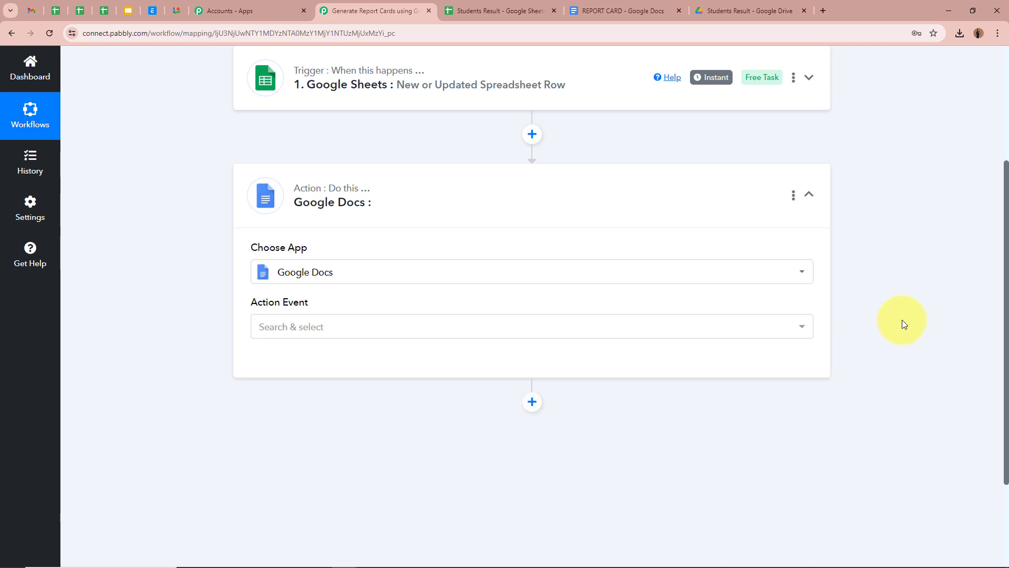
pyautogui.click(369, 332)
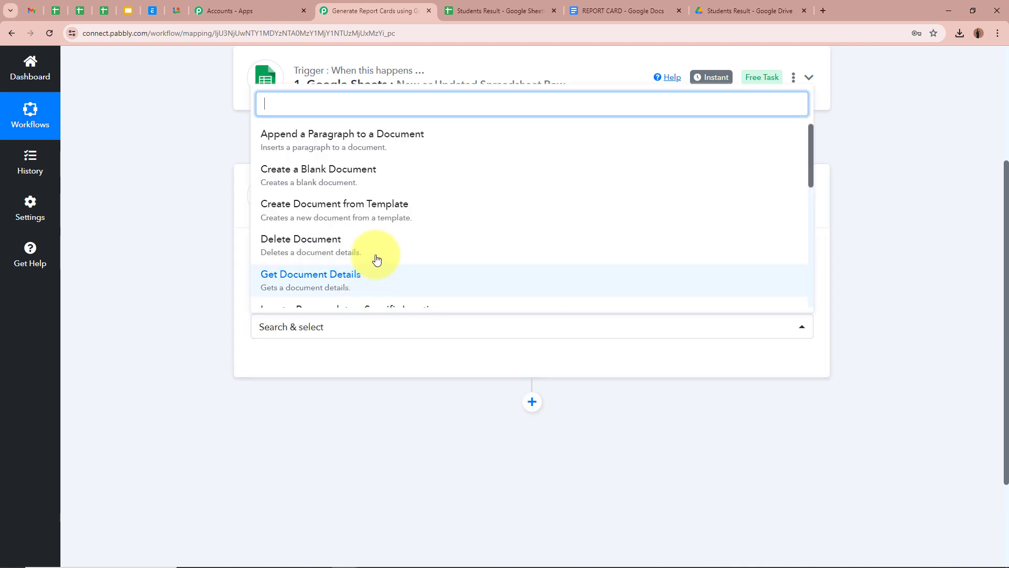
pyautogui.click(394, 209)
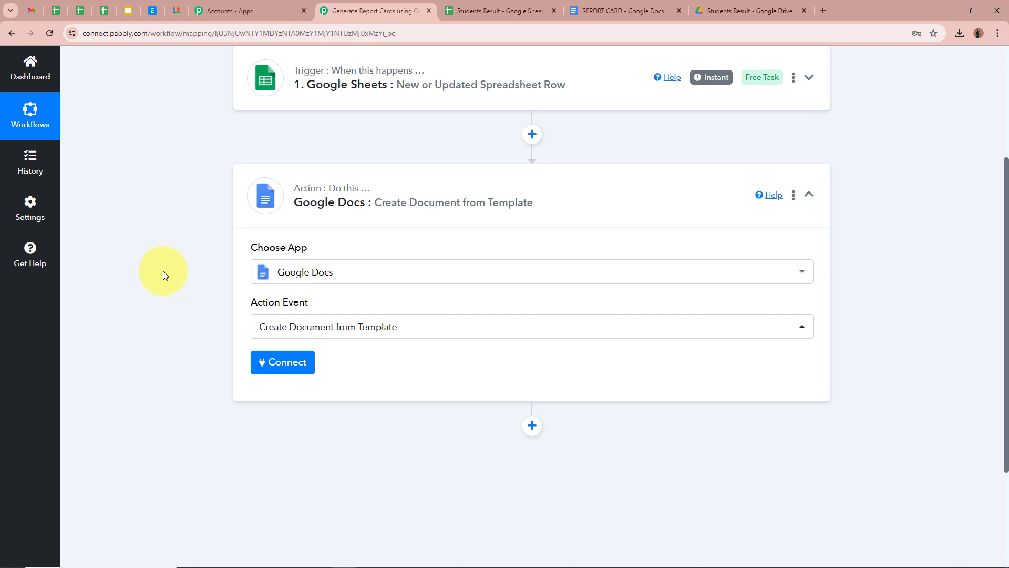
# Step: Look over the REPORT CARD template and authorize a new Google Docs connection for the Create Document from Template action
pyautogui.click(591, 11)
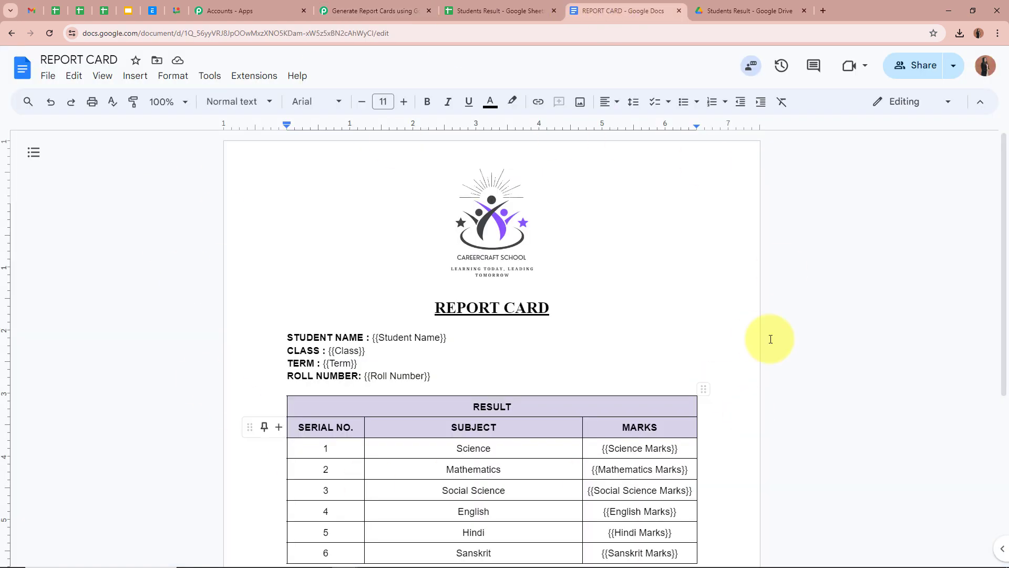
pyautogui.scroll(-5, 162, 353)
pyautogui.scroll(5, 162, 353)
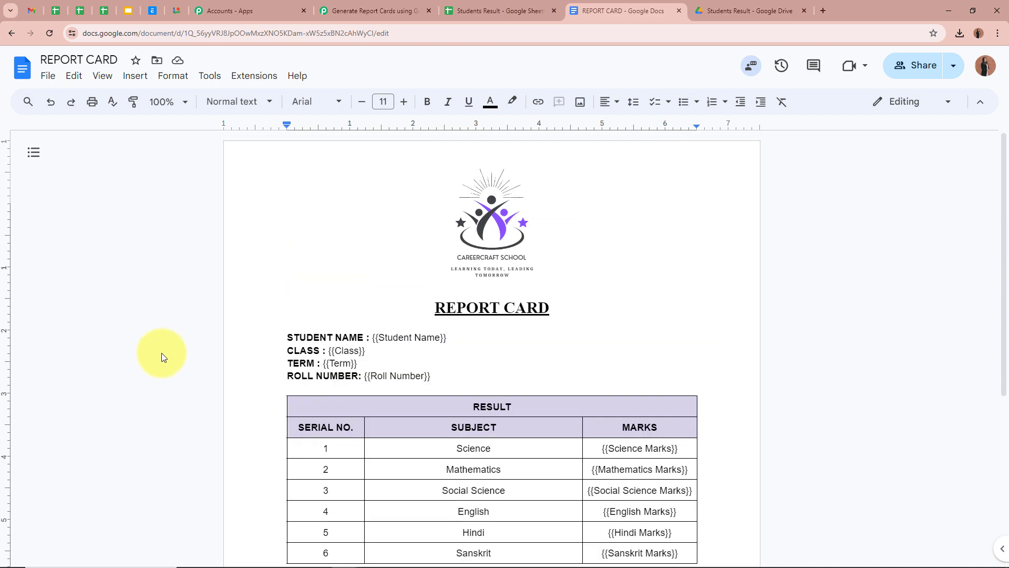
pyautogui.click(402, 12)
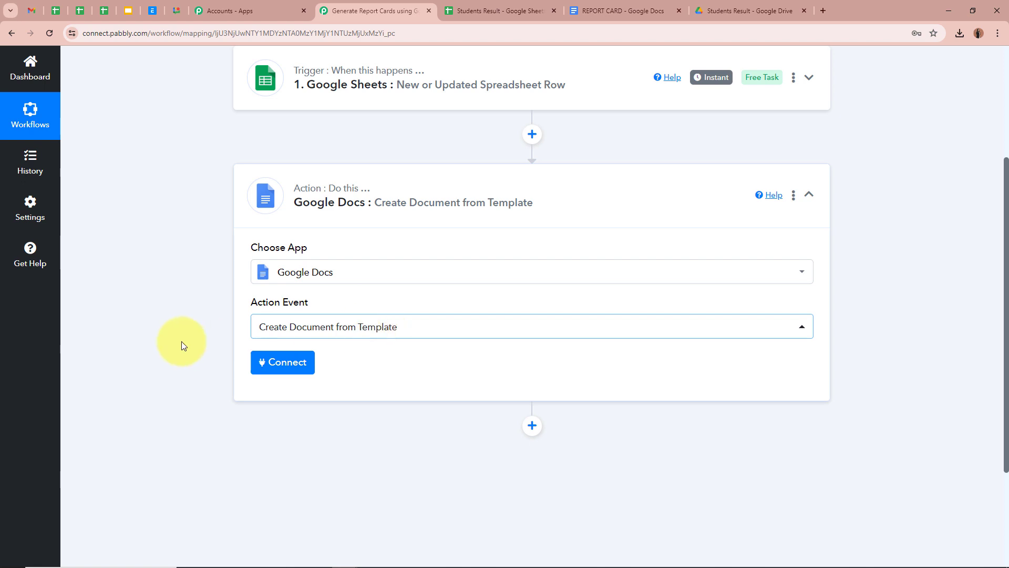
pyautogui.scroll(-1, 173, 344)
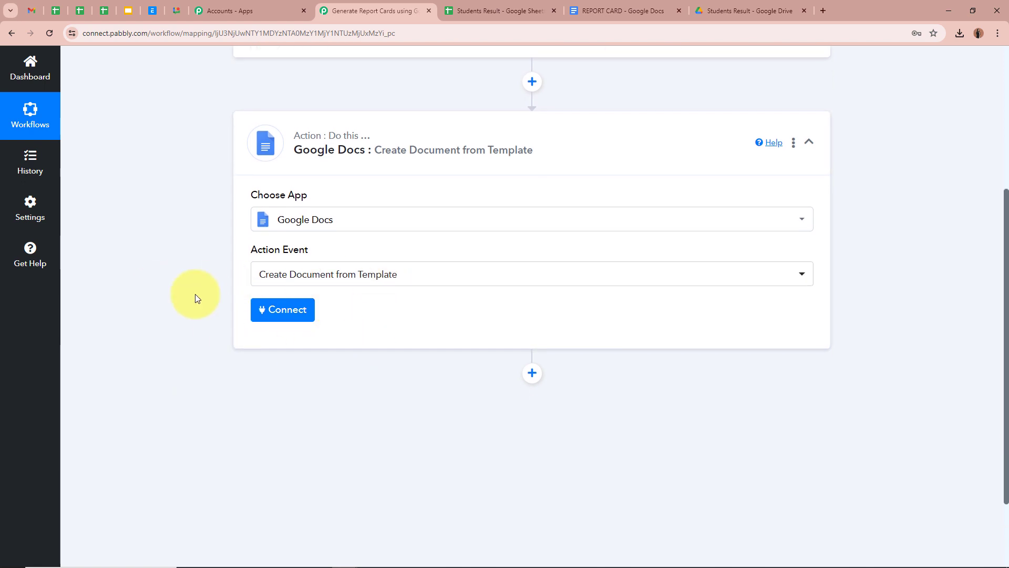
pyautogui.click(289, 311)
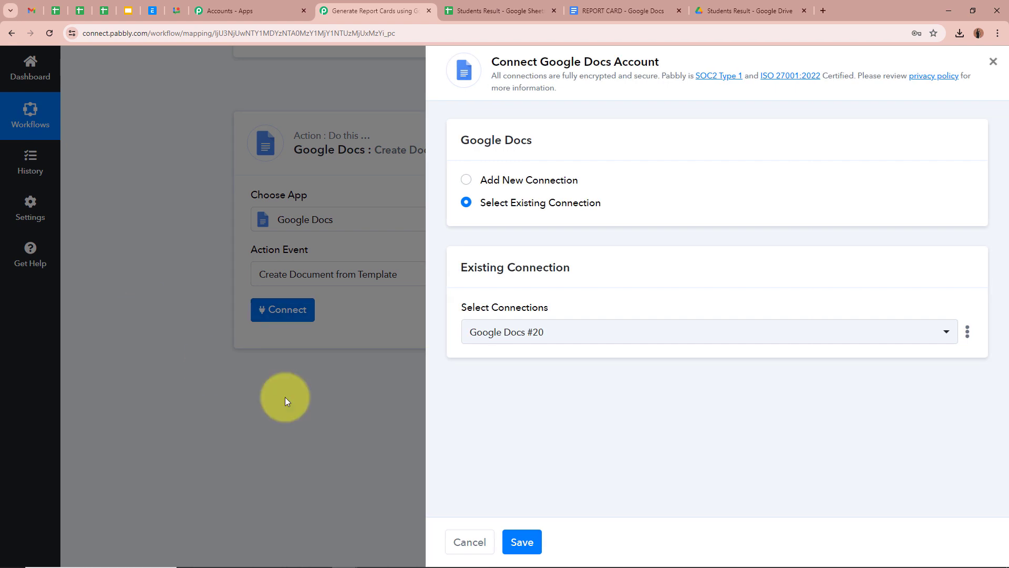
pyautogui.click(468, 180)
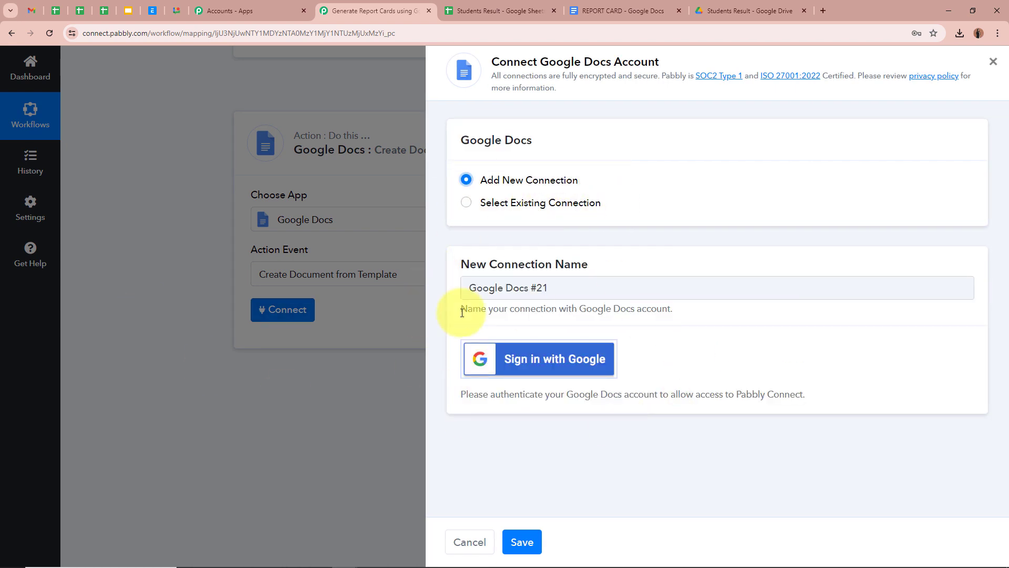
pyautogui.click(554, 358)
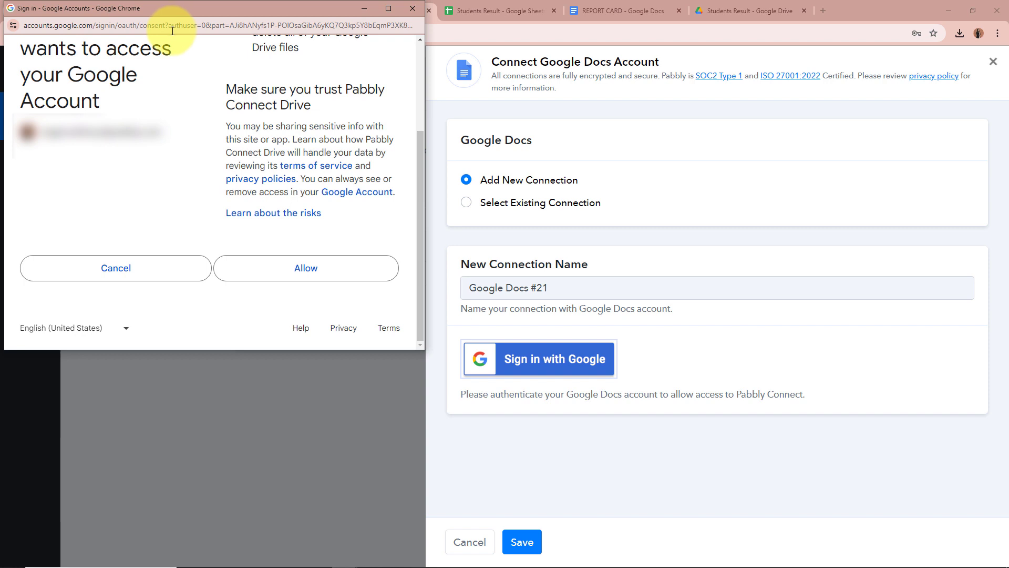
pyautogui.click(278, 273)
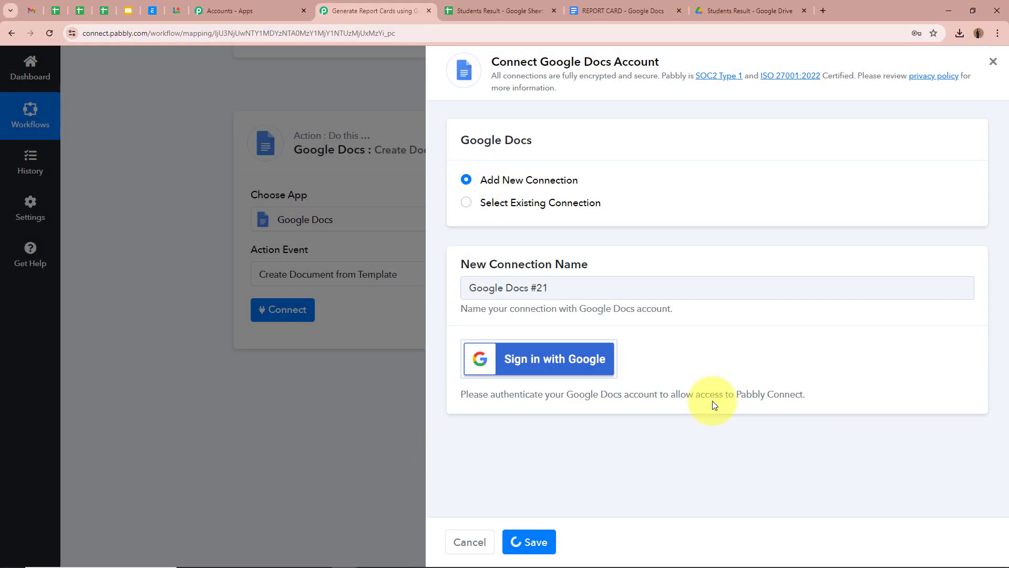
# Step: Check the action's Template Document field and inspect the REPORT CARD document's title and placeholder tags
pyautogui.scroll(-3, 172, 270)
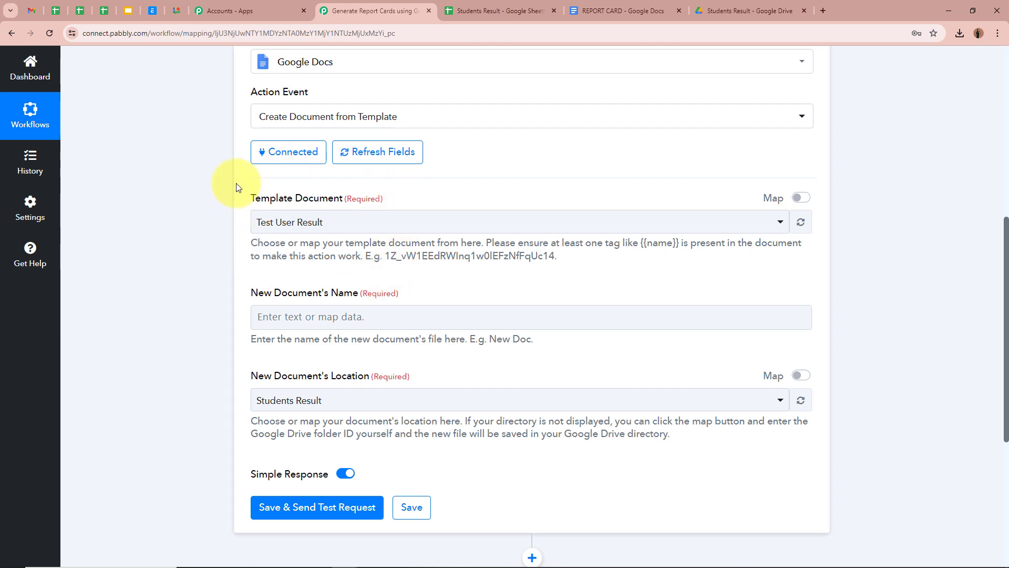
pyautogui.click(636, 11)
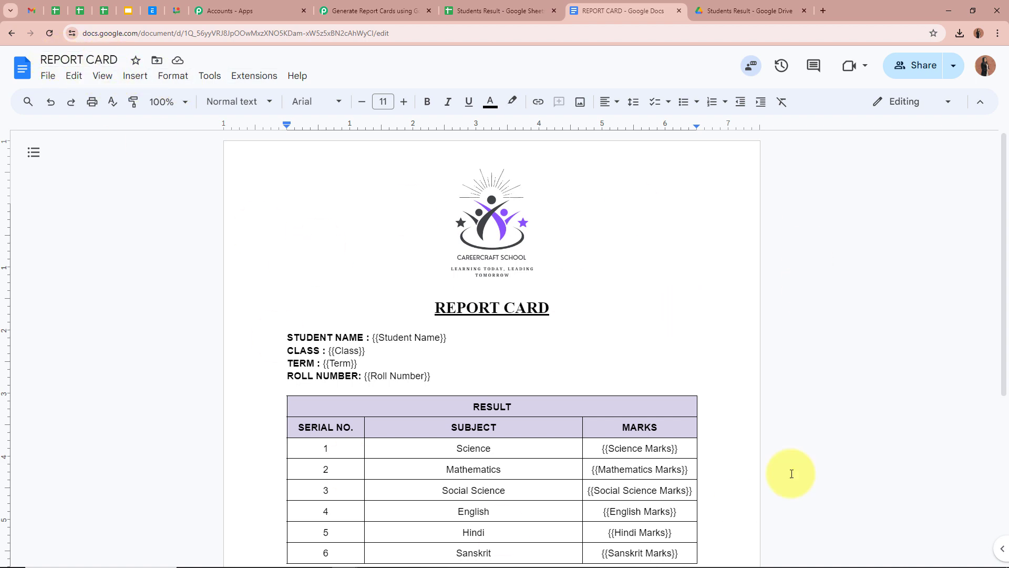
pyautogui.scroll(-5, 219, 374)
pyautogui.scroll(5, 215, 376)
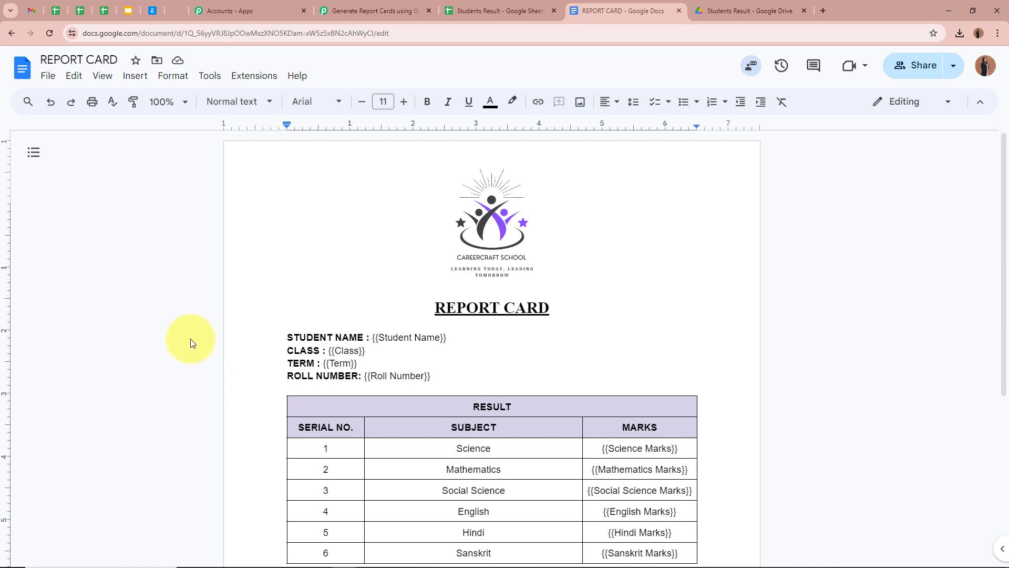
# Step: Review the REPORT CARD template's placeholders, including the student details, subject marks, overall marks, percentage, grade and remark
pyautogui.scroll(-1, 190, 339)
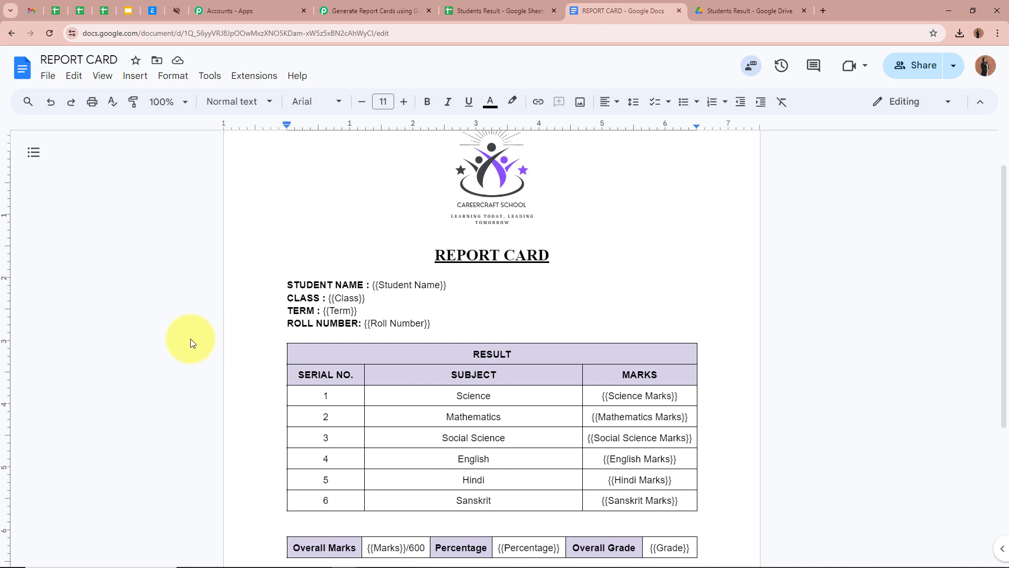
pyautogui.click(377, 286)
pyautogui.click(441, 286)
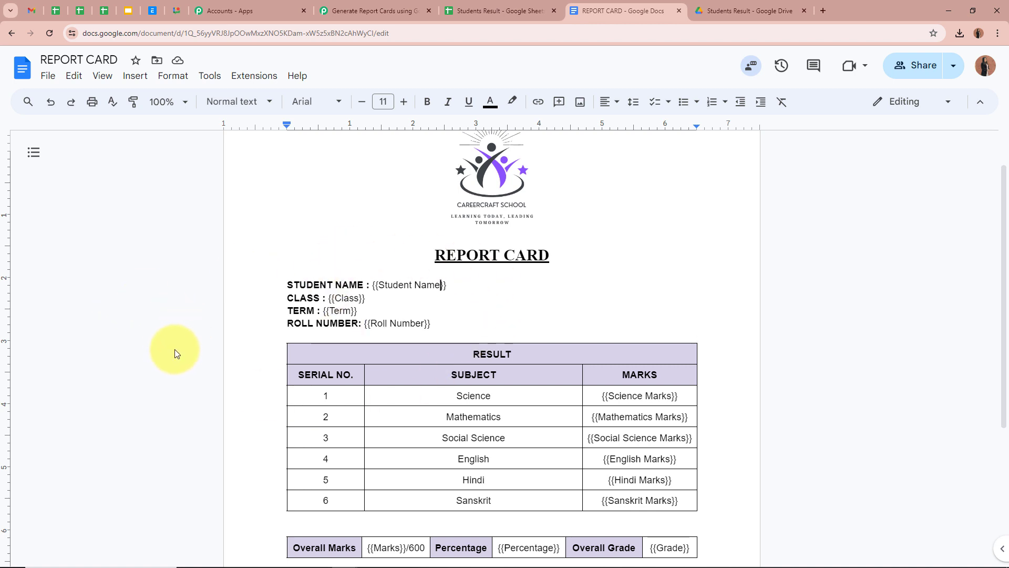
pyautogui.scroll(-2, 177, 351)
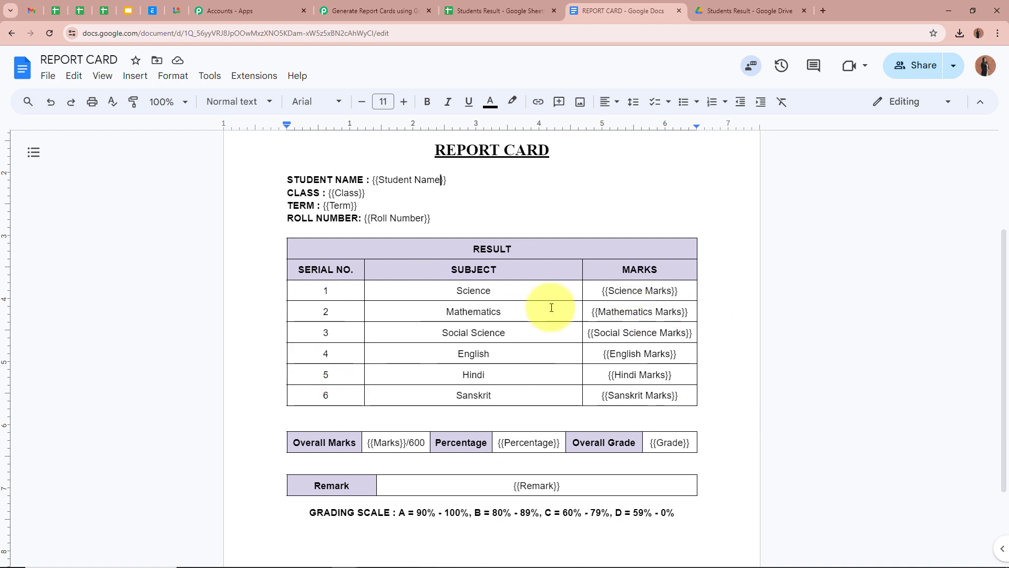
pyautogui.scroll(3, 891, 457)
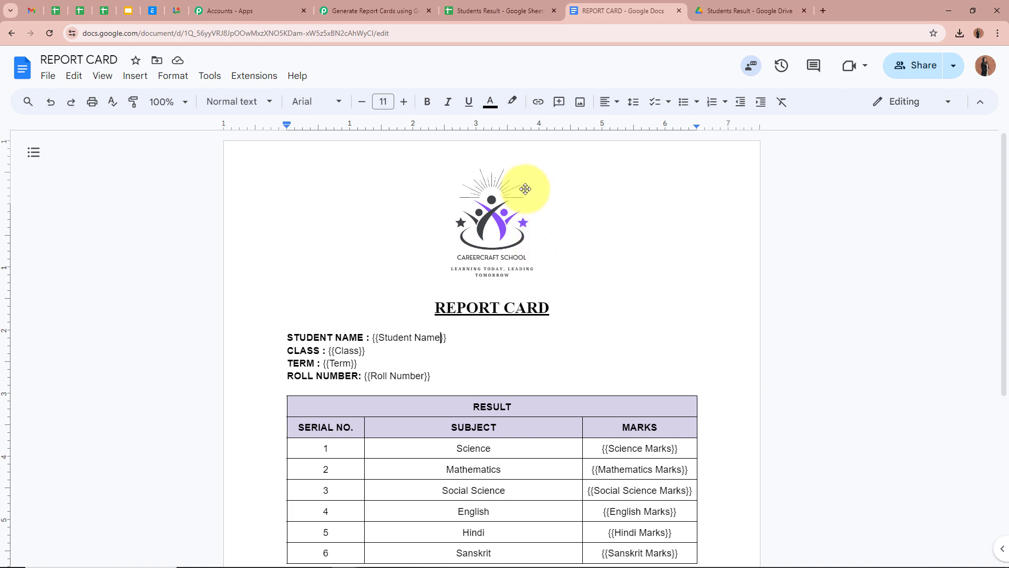
# Step: In the Pabbly Connect workflow, choose REPORT CARD as the Template Document and compare the loaded fields with the document
pyautogui.click(402, 12)
pyautogui.click(290, 219)
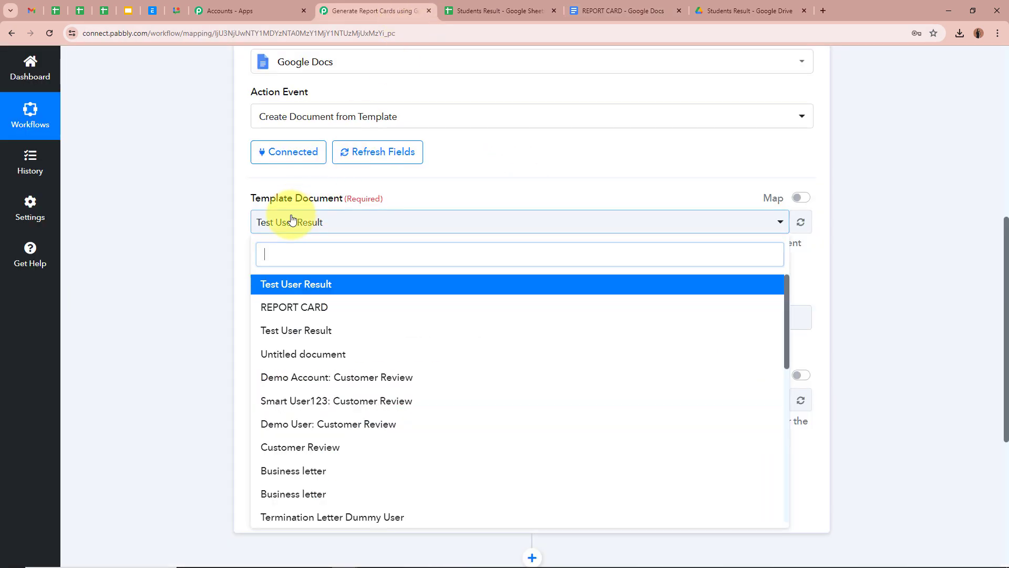
pyautogui.click(290, 304)
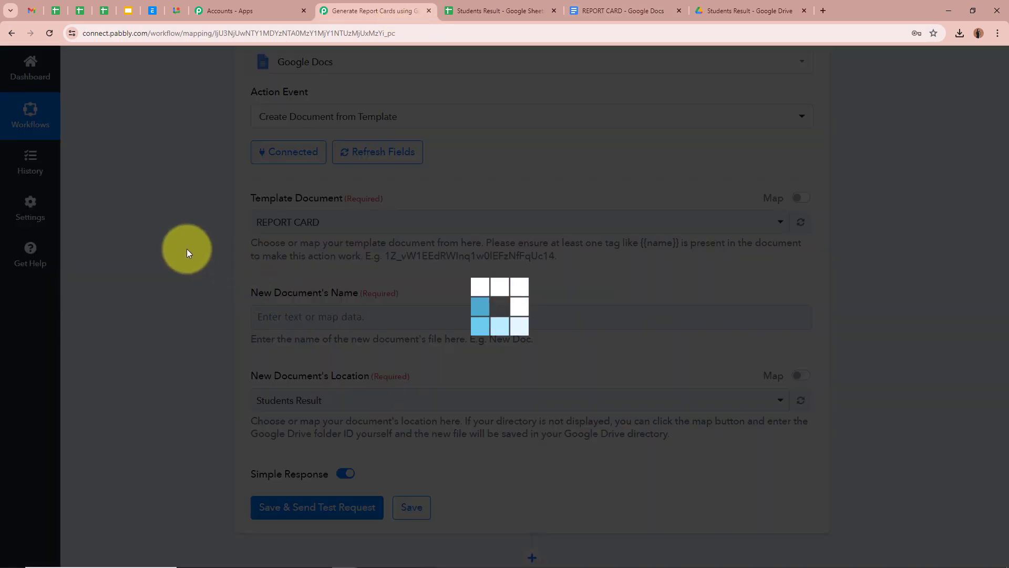
pyautogui.scroll(-1, 187, 248)
pyautogui.scroll(-1, 187, 248)
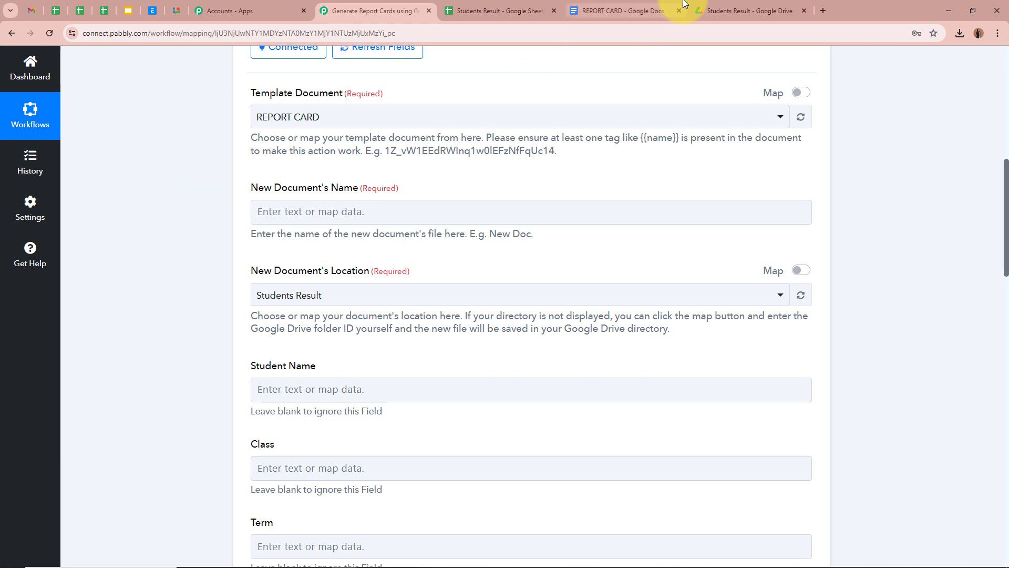
pyautogui.click(623, 9)
pyautogui.click(430, 4)
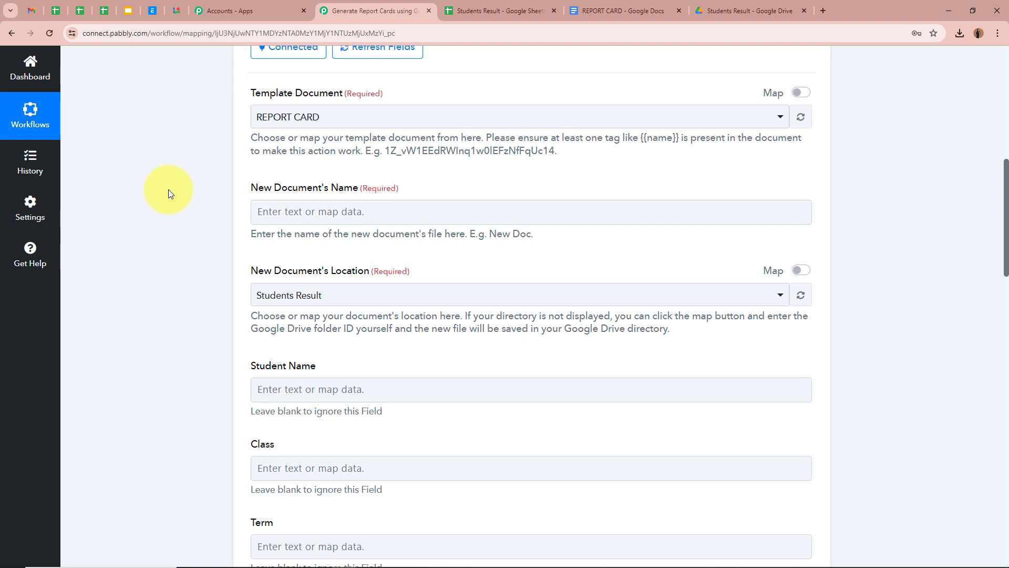
pyautogui.click(341, 212)
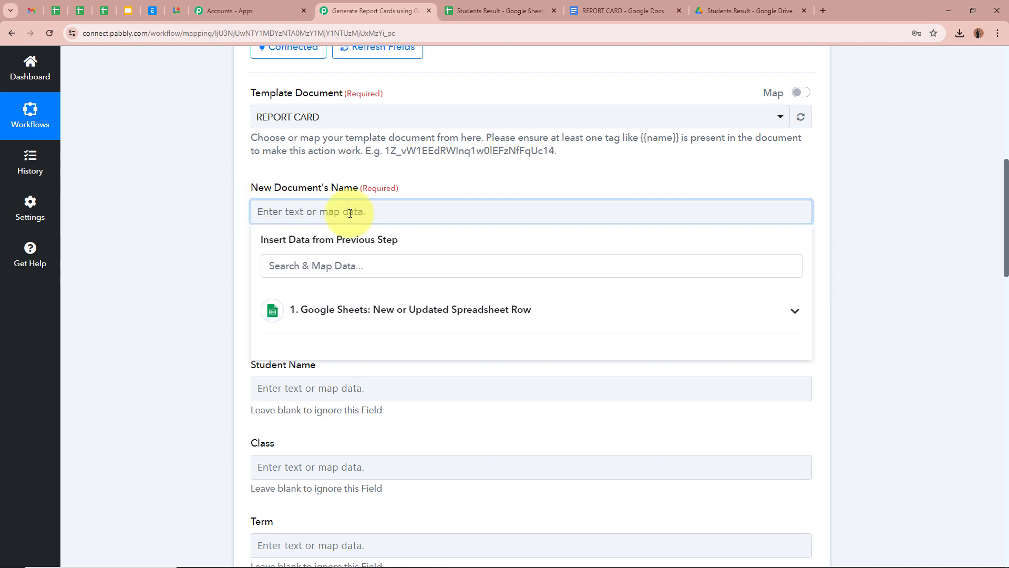
pyautogui.click(167, 216)
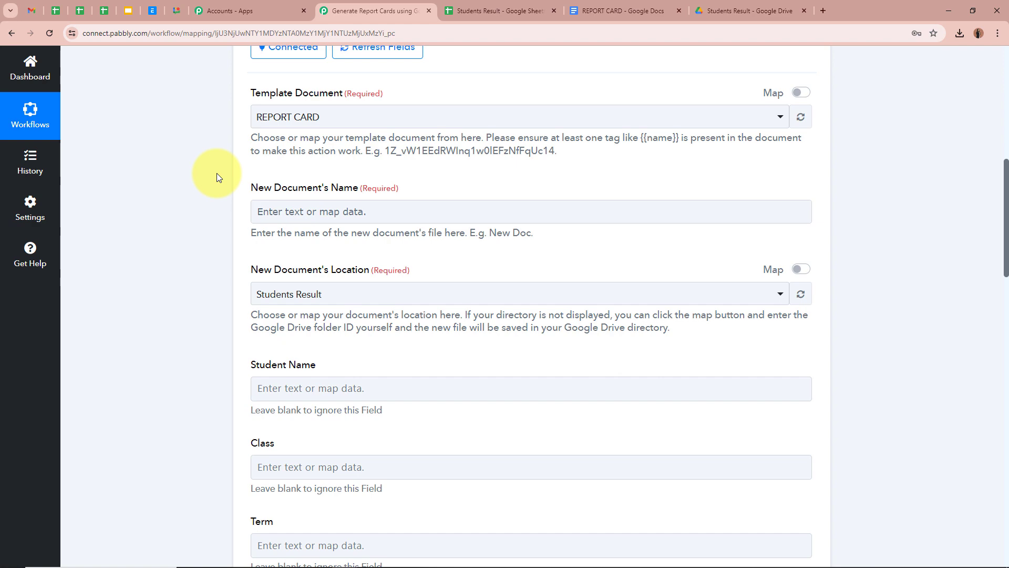
pyautogui.scroll(9, 218, 175)
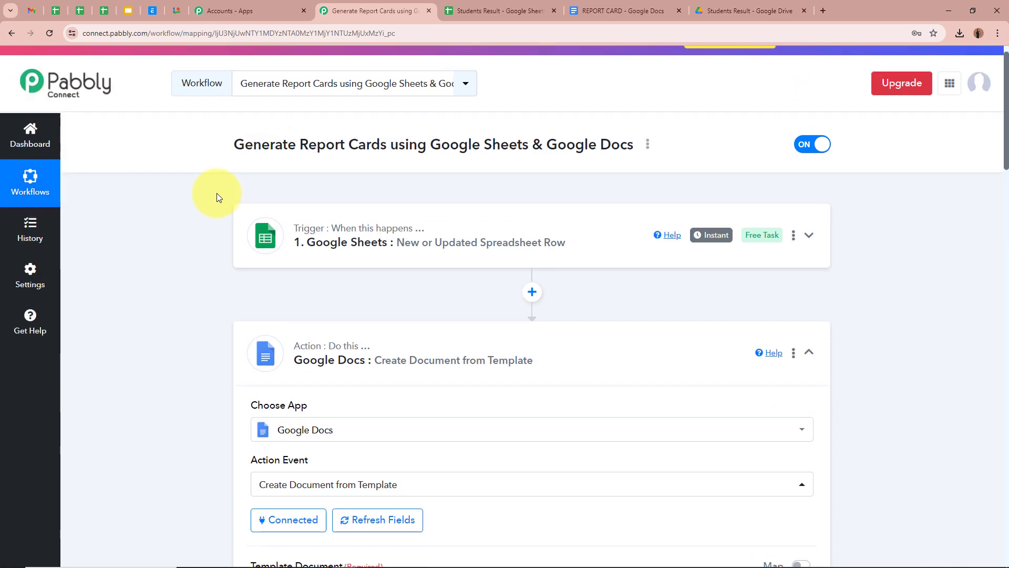
pyautogui.scroll(-9, 181, 275)
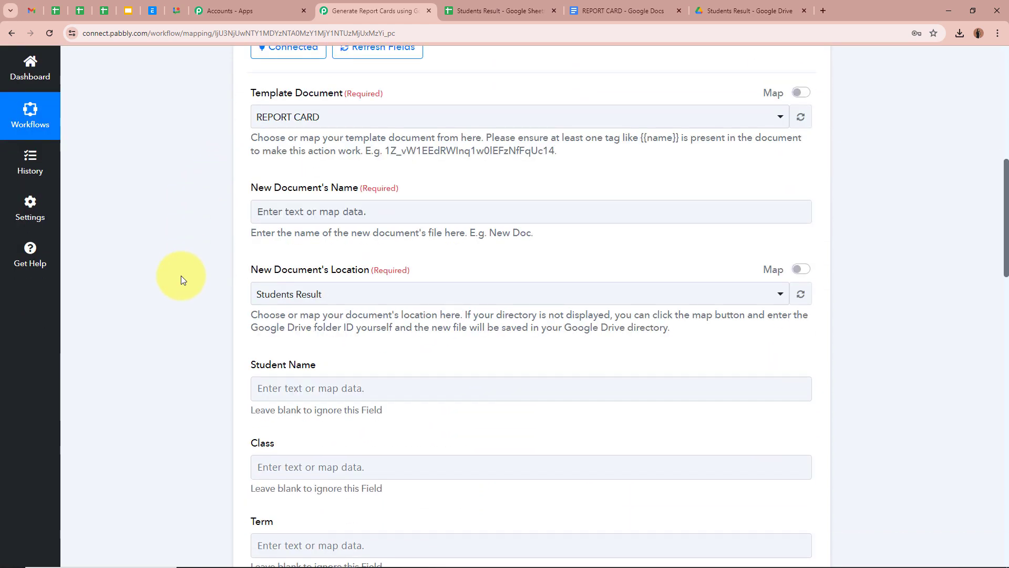
# Step: Map Student Name from the Google Sheets trigger's response into the New Document's Name field
pyautogui.click(289, 215)
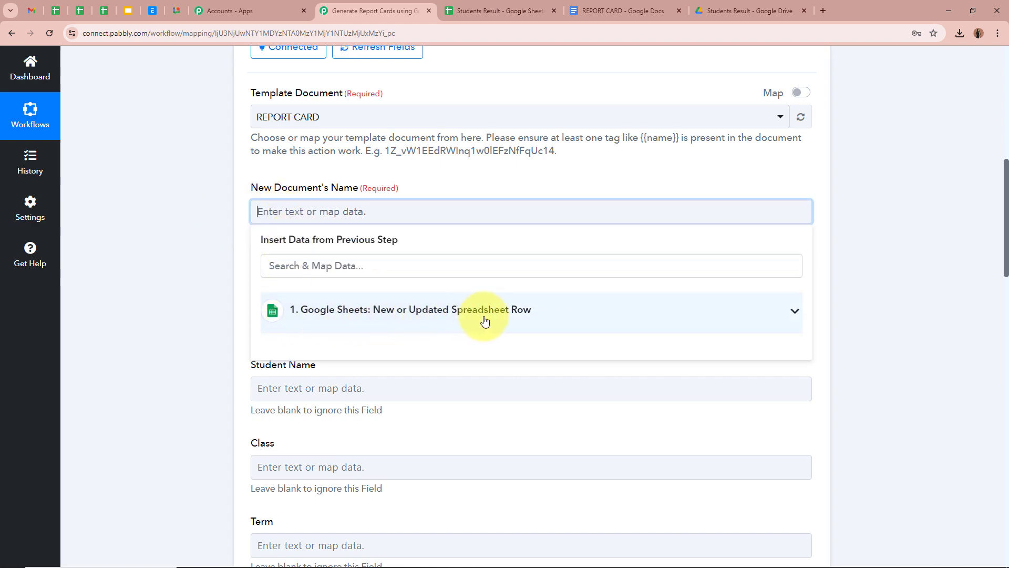
pyautogui.scroll(6, 536, 315)
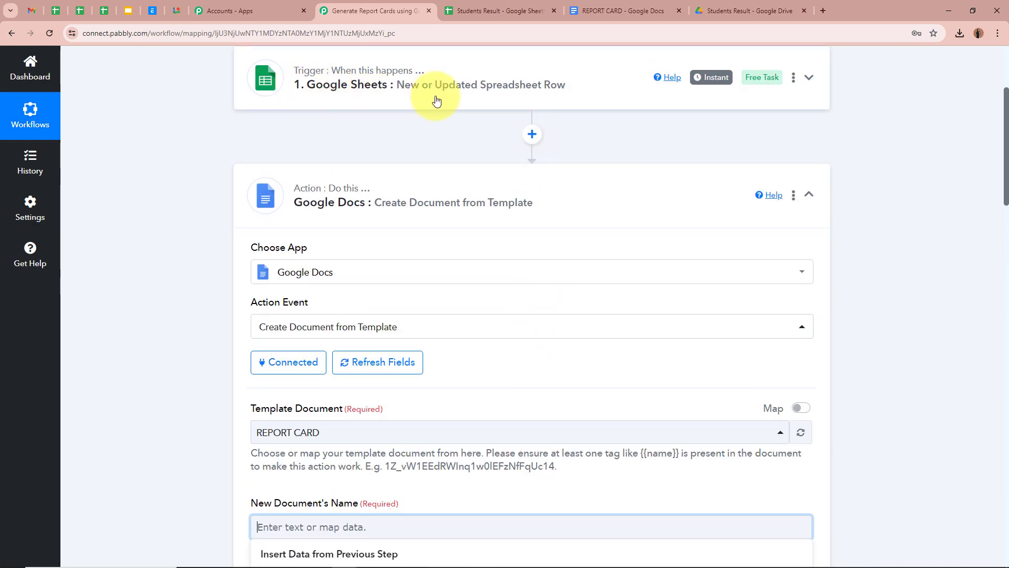
pyautogui.scroll(-5, 605, 221)
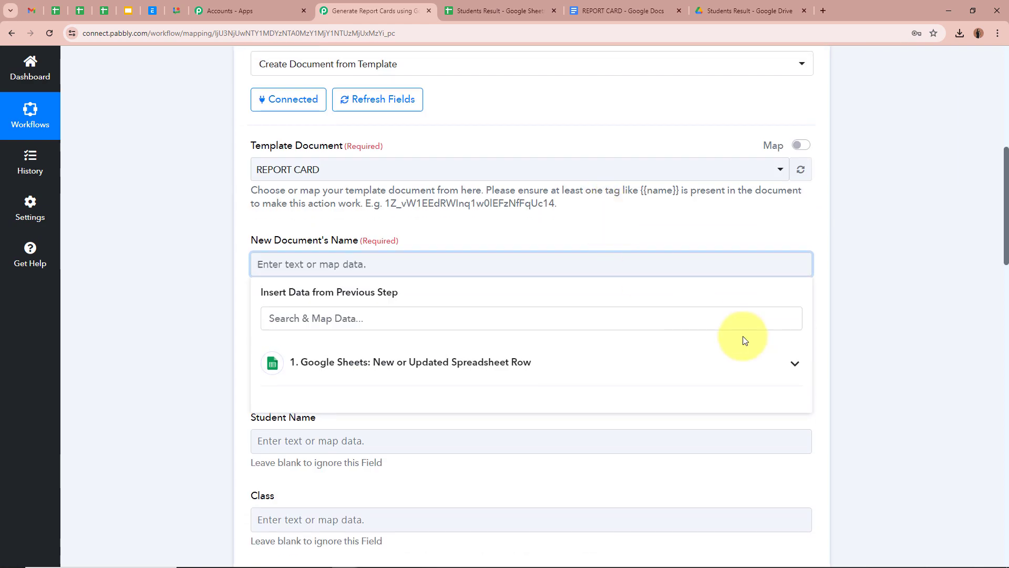
pyautogui.click(794, 373)
pyautogui.scroll(-2, 523, 361)
pyautogui.scroll(3, 389, 441)
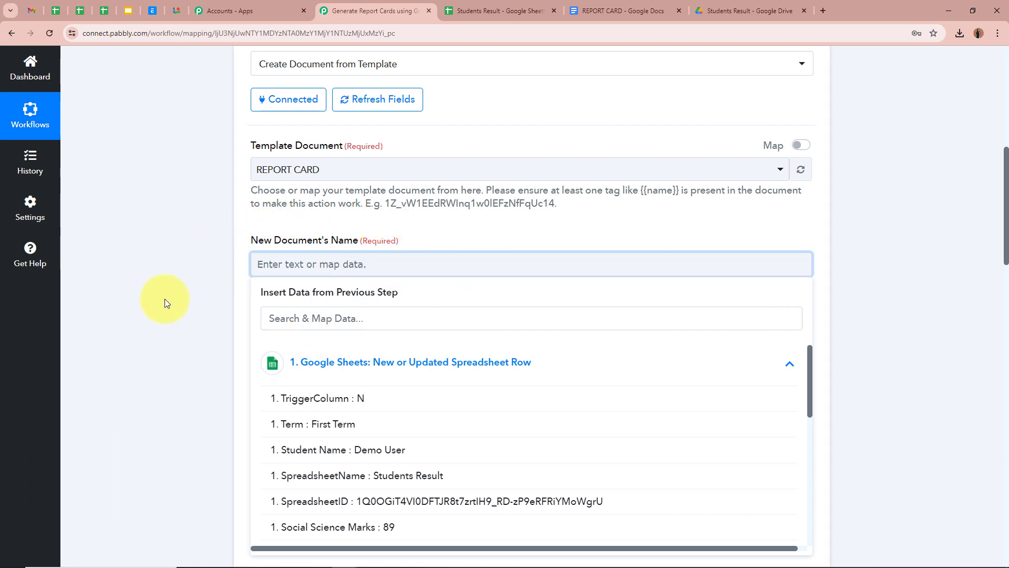
pyautogui.scroll(-2, 164, 304)
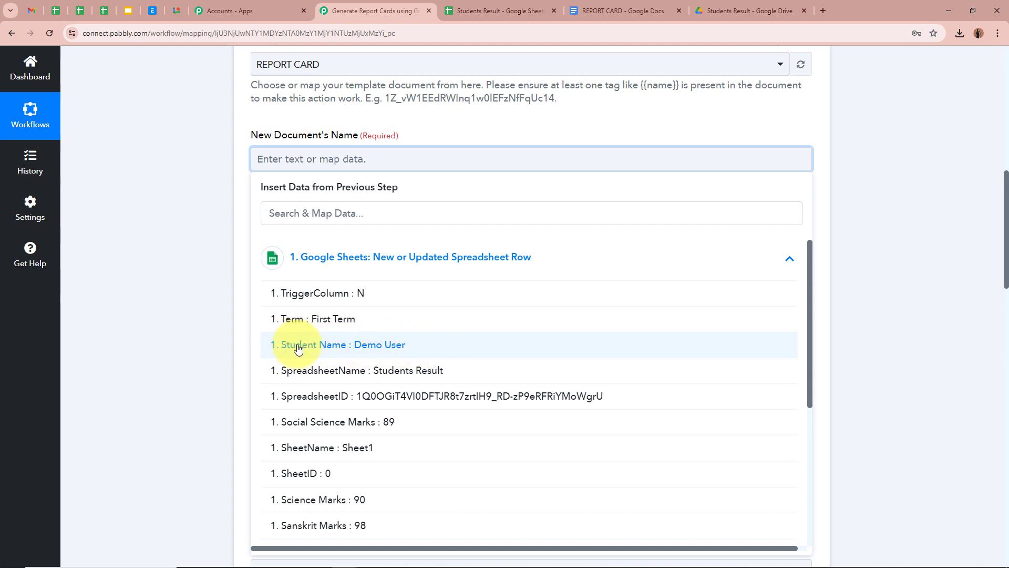
pyautogui.click(409, 351)
pyautogui.click(191, 222)
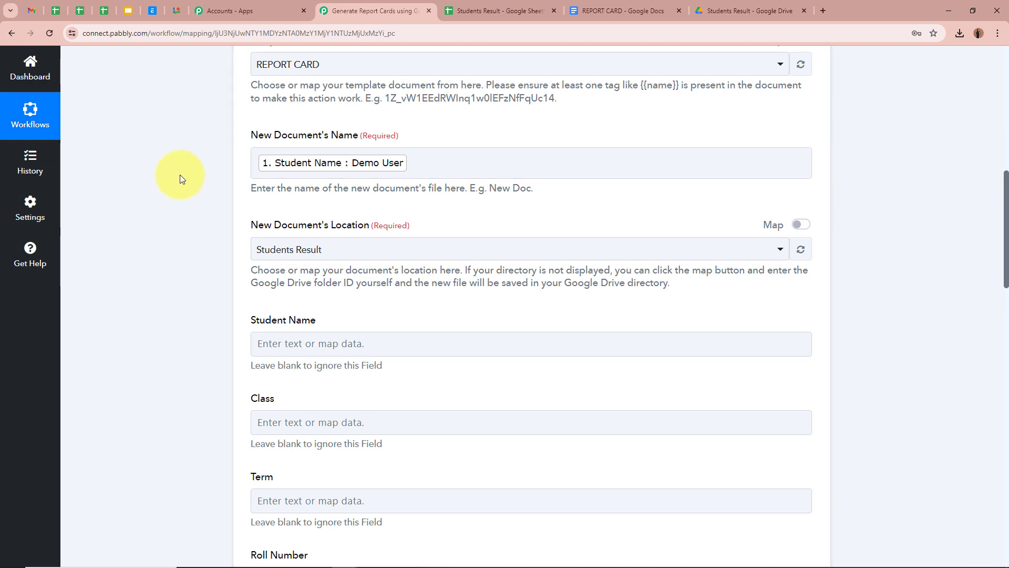
# Step: Append the text ": Report Card" after the mapped student name in the New Document's Name field
pyautogui.scroll(8, 179, 178)
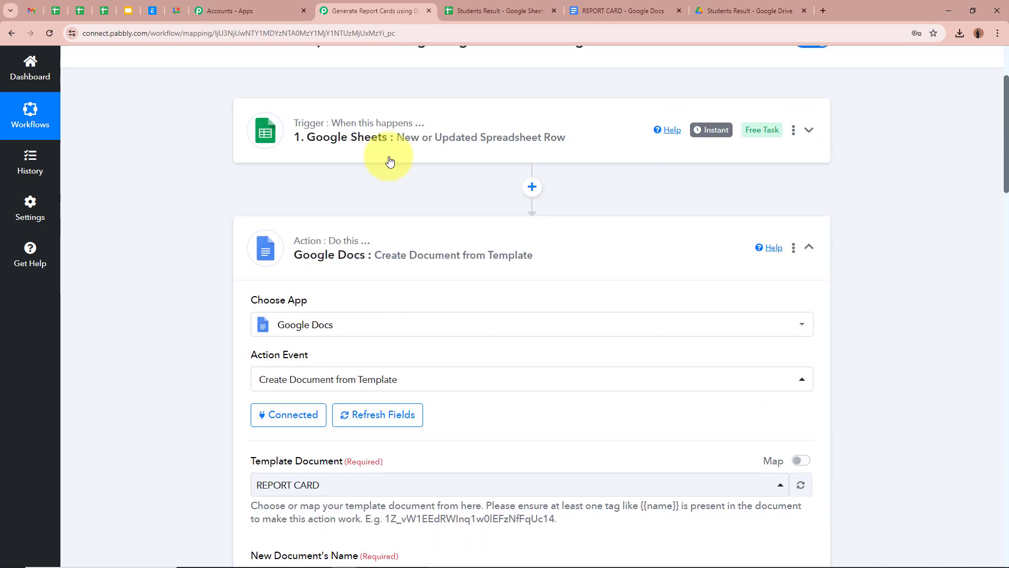
pyautogui.scroll(-5, 149, 234)
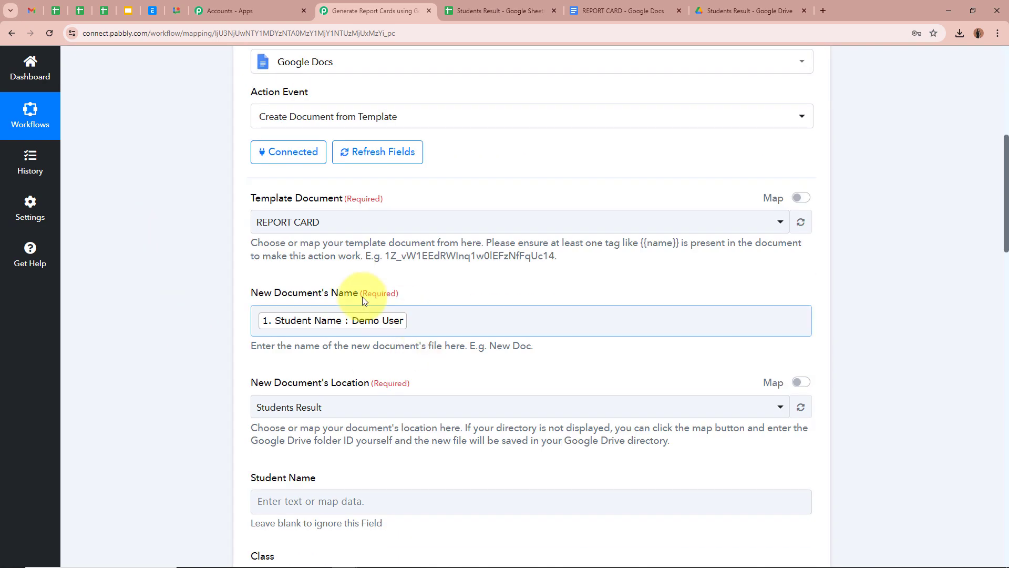
pyautogui.scroll(-2, 190, 290)
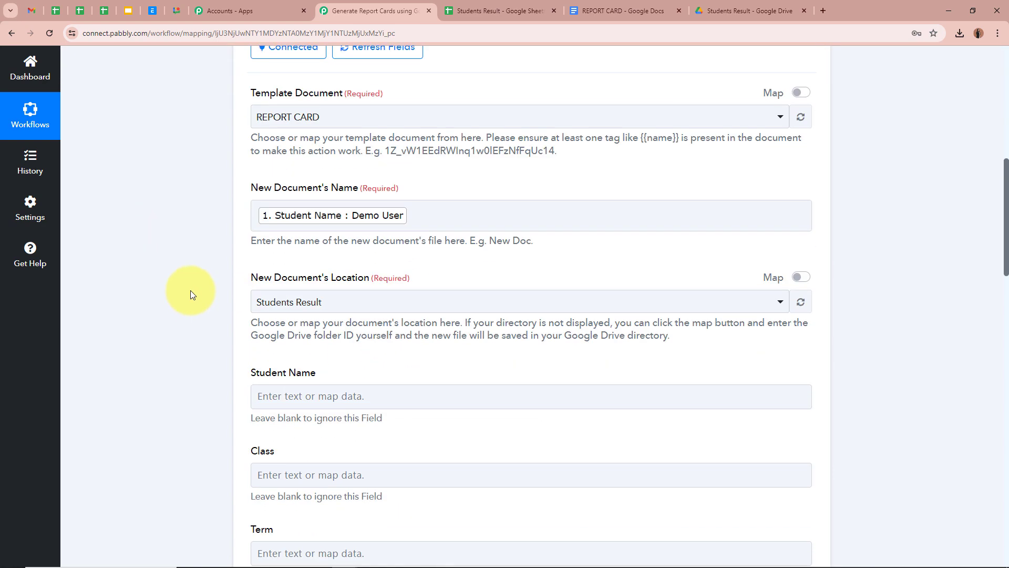
pyautogui.click(486, 216)
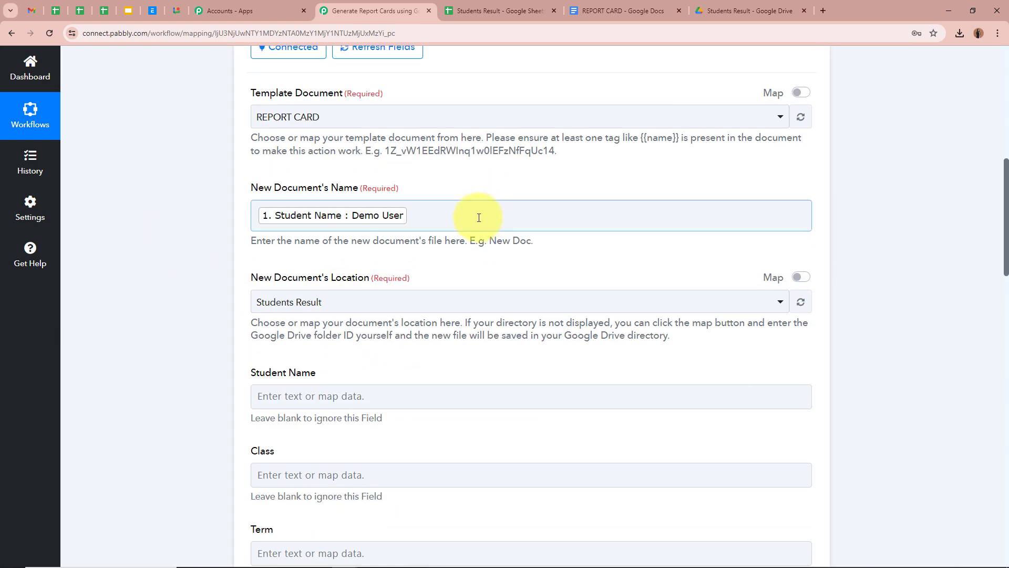
pyautogui.click(435, 212)
pyautogui.write(':')
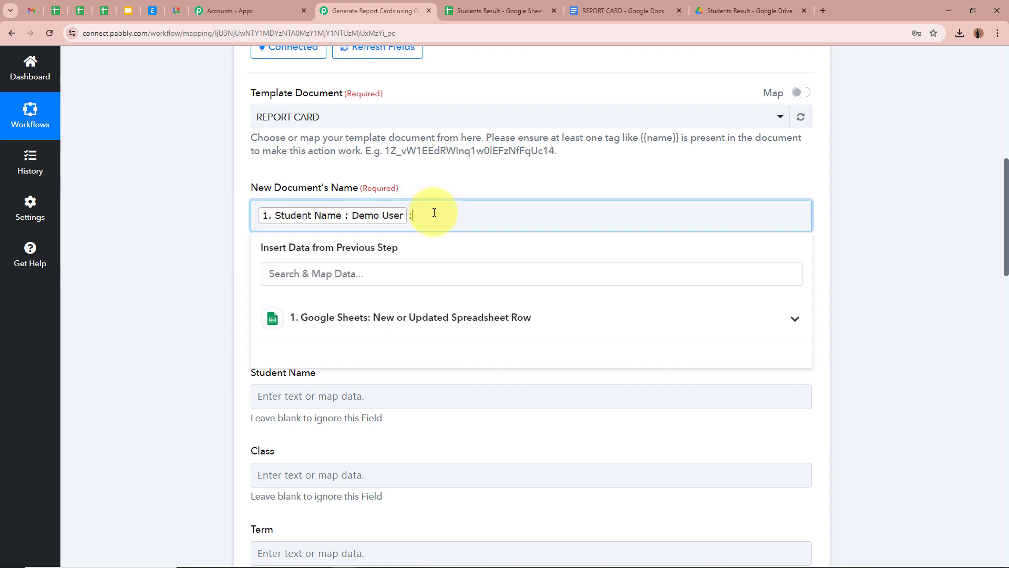
pyautogui.write(' Report Card')
pyautogui.click(197, 208)
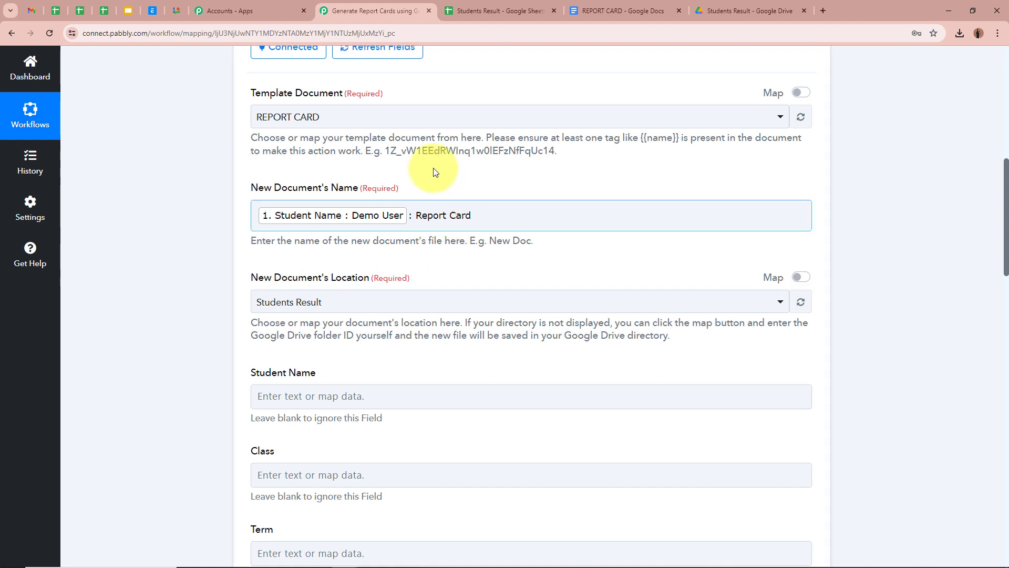
# Step: Check the Students Result folder in Google Drive and select Students Result as the New Document's Location in the workflow
pyautogui.scroll(1, 238, 181)
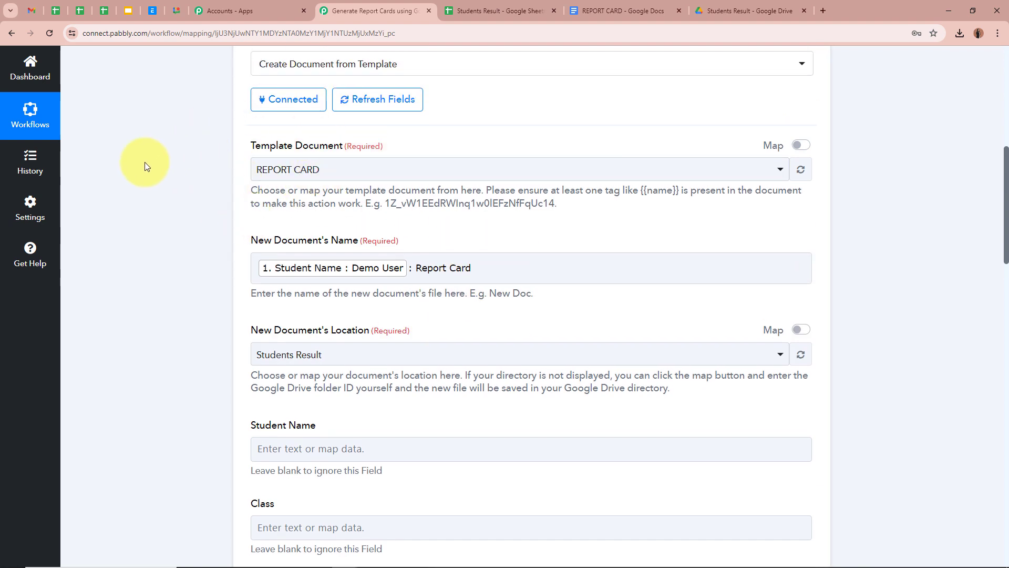
pyautogui.scroll(-2, 202, 177)
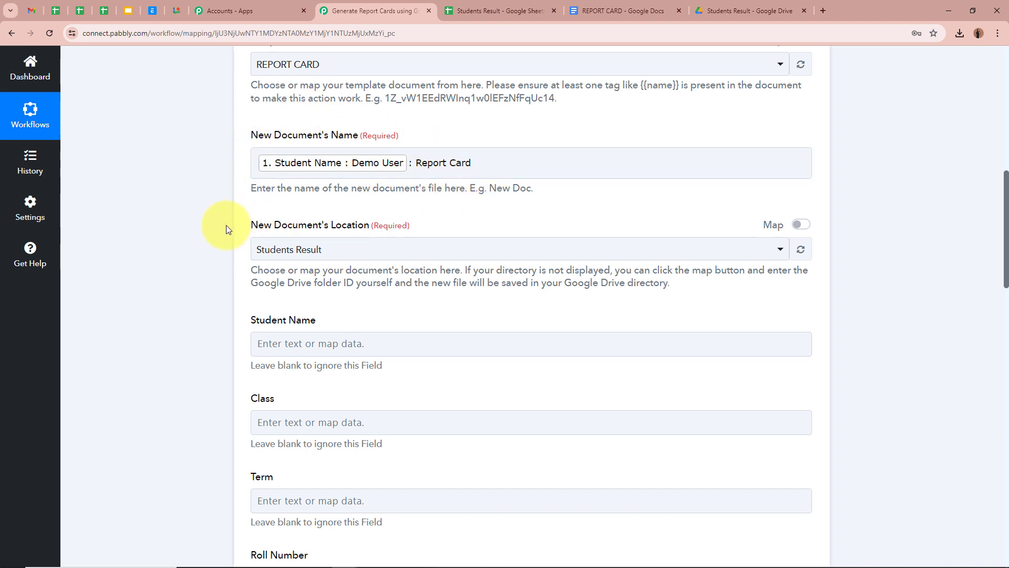
pyautogui.scroll(-1, 158, 225)
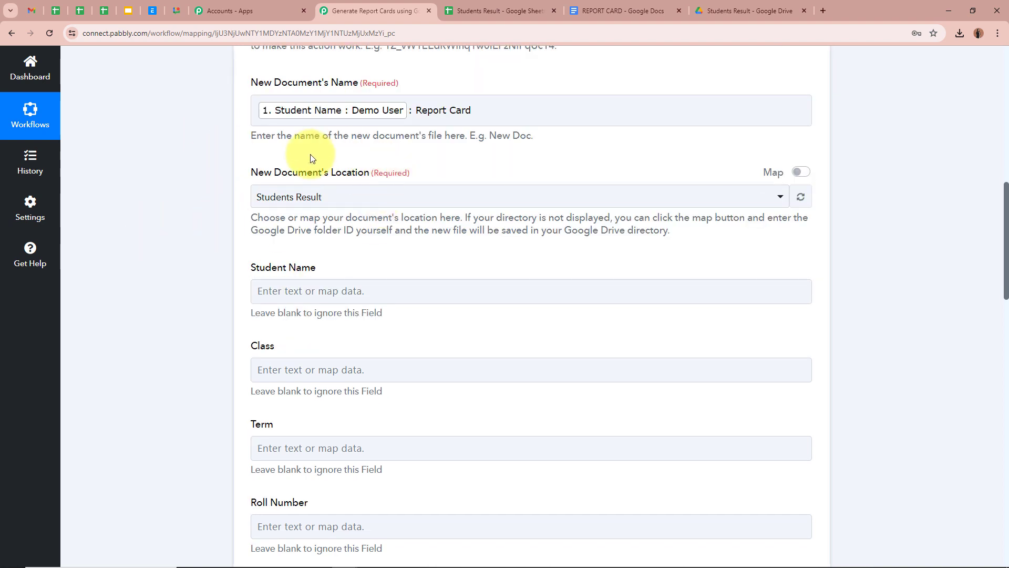
pyautogui.scroll(3, 289, 202)
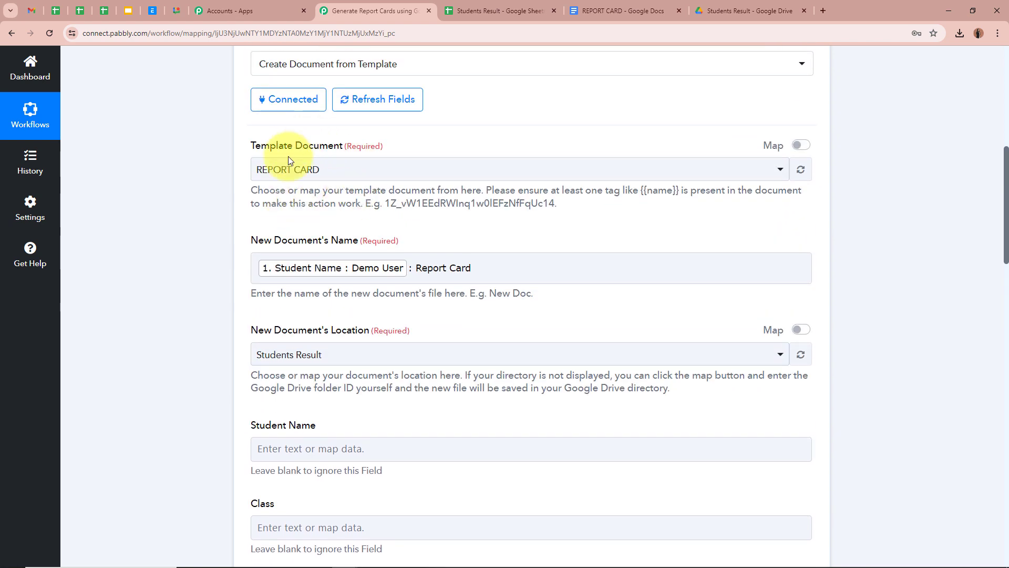
pyautogui.scroll(-2, 213, 214)
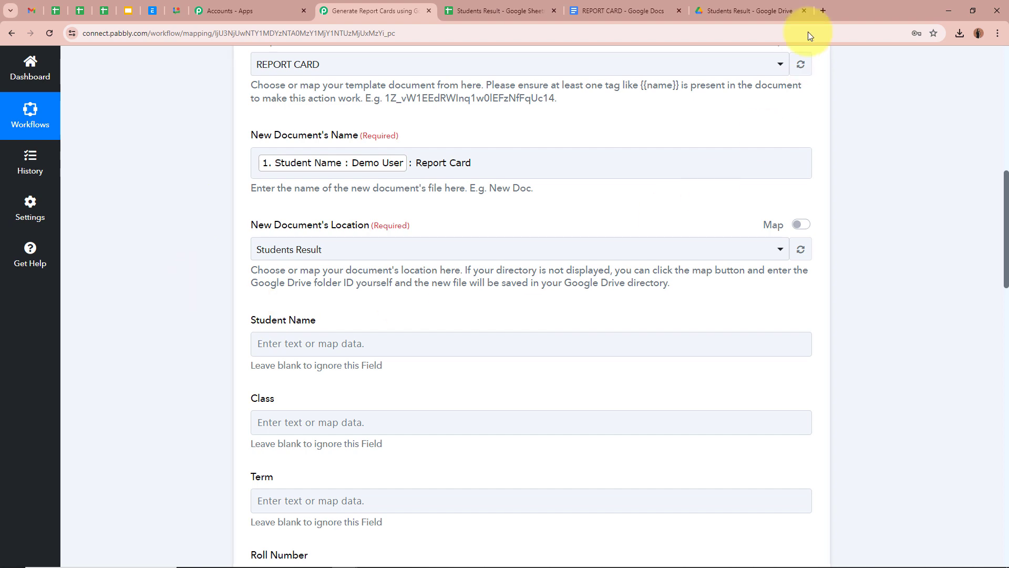
pyautogui.click(773, 11)
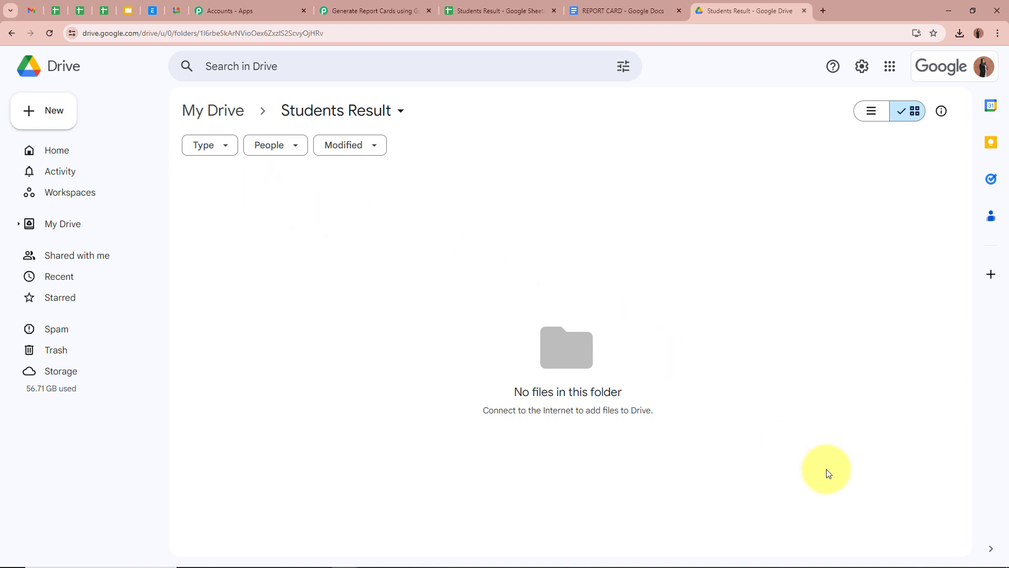
pyautogui.click(368, 10)
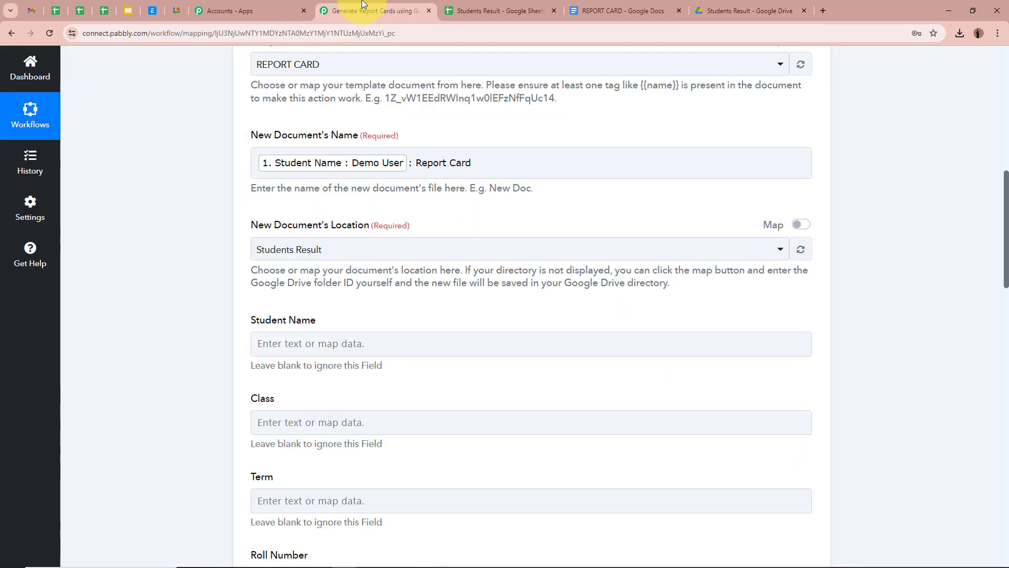
pyautogui.click(328, 249)
pyautogui.click(338, 308)
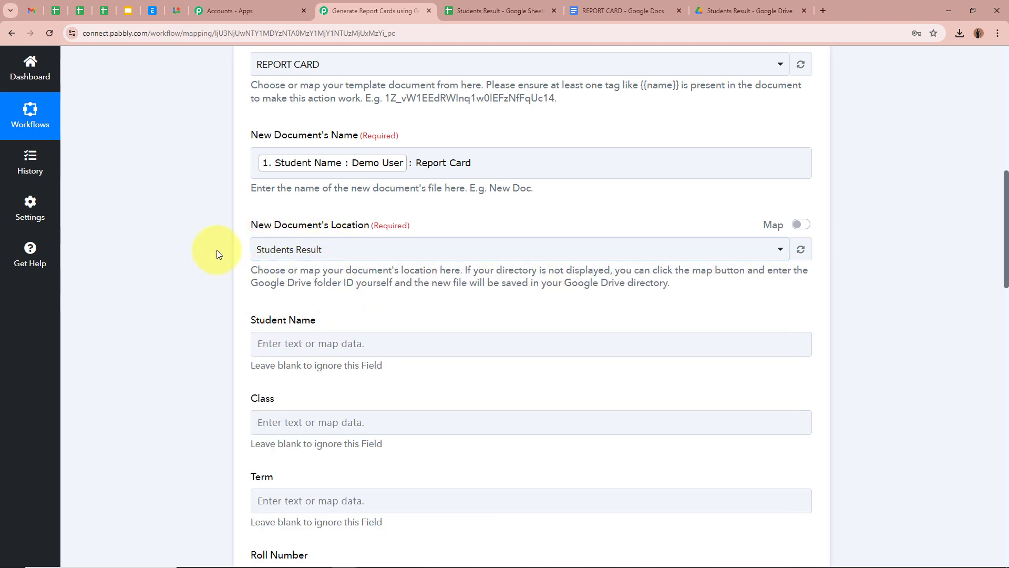
# Step: Compare the workflow's template fields, from Student Name through the subject marks, with the placeholders in the REPORT CARD document in Google Docs
pyautogui.scroll(-1, 217, 254)
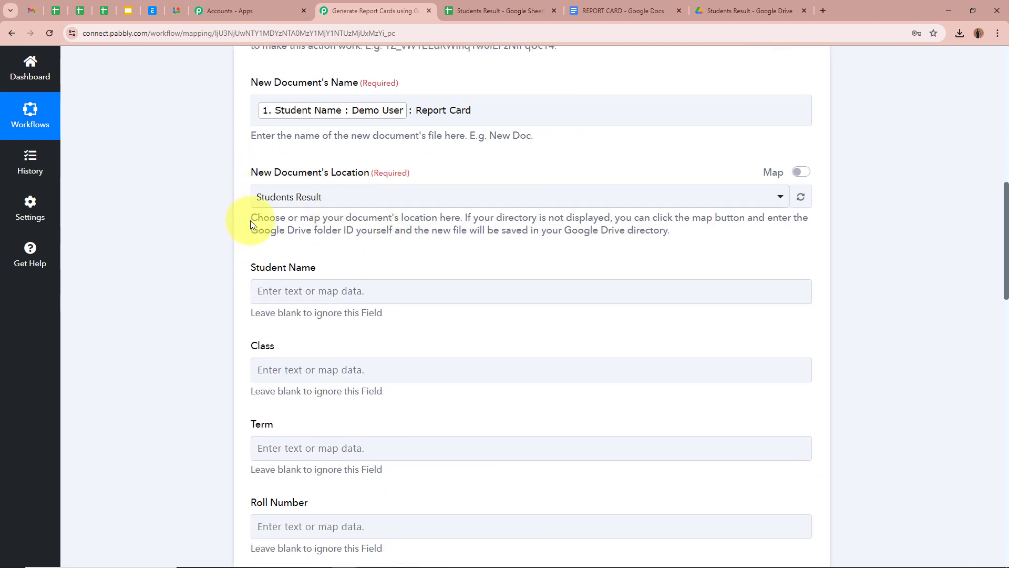
pyautogui.scroll(-2, 211, 210)
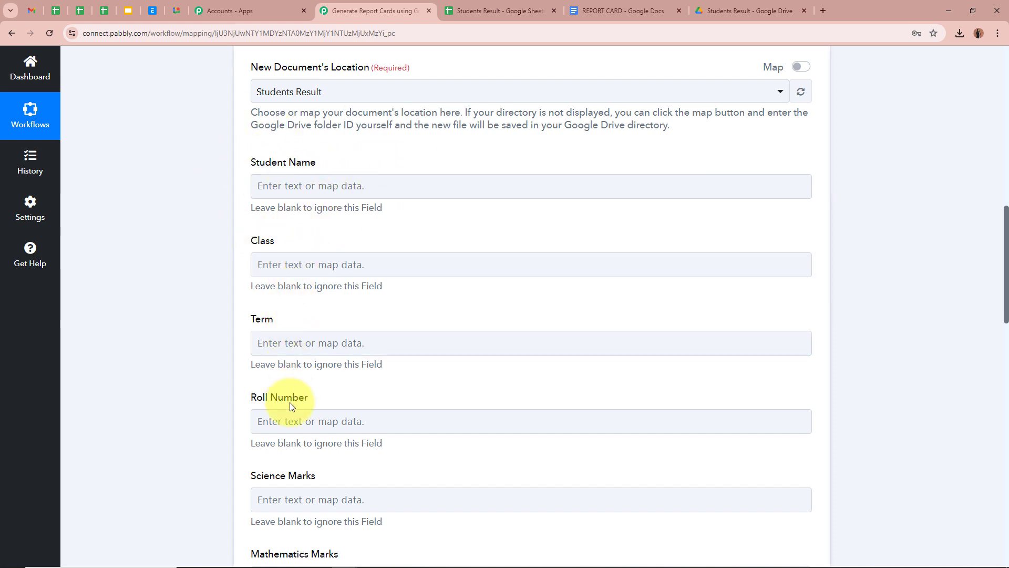
pyautogui.scroll(-3, 290, 405)
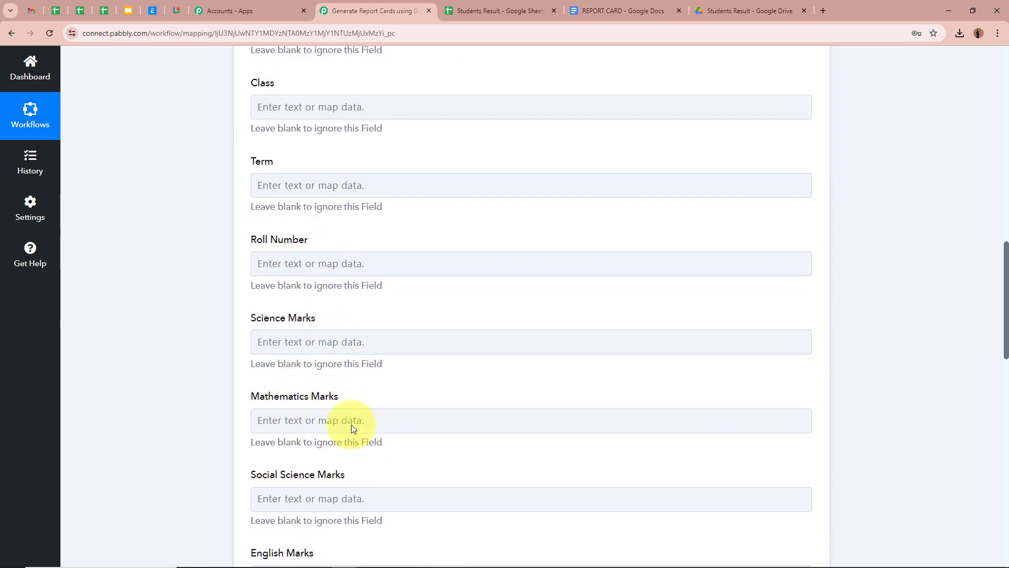
pyautogui.scroll(4, 243, 413)
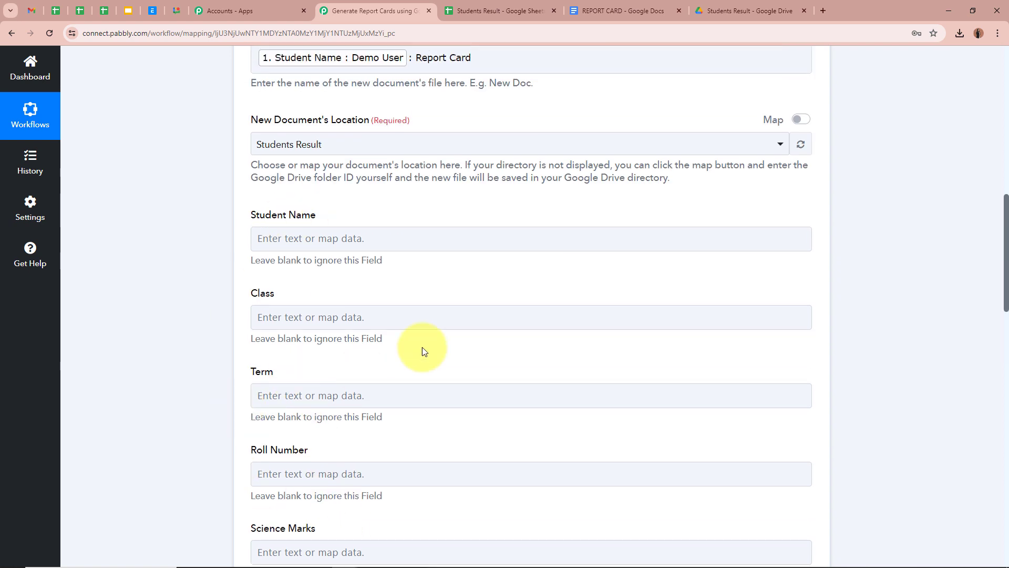
pyautogui.click(610, 10)
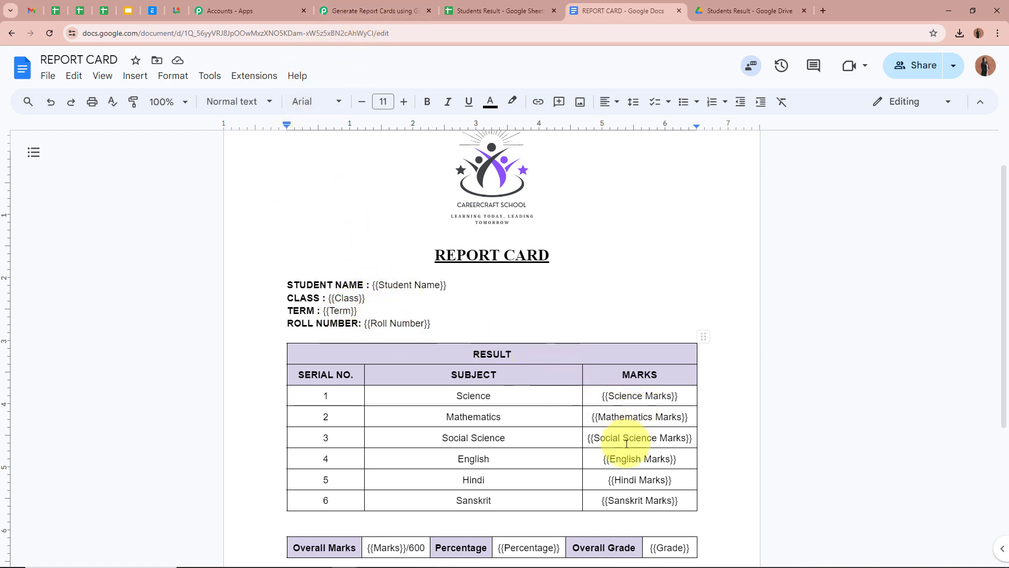
pyautogui.click(412, 11)
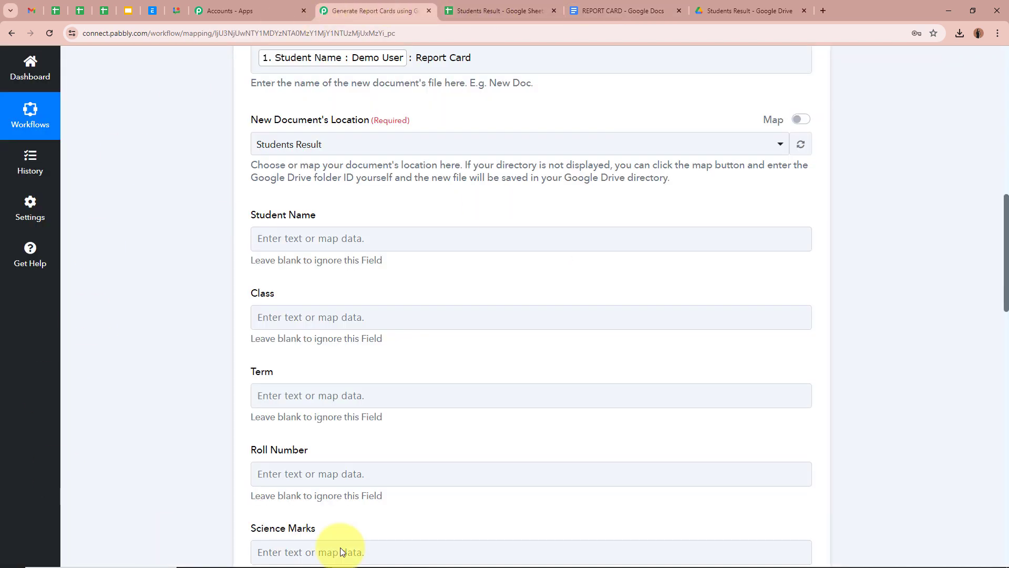
pyautogui.scroll(-2, 137, 308)
pyautogui.scroll(2, 137, 308)
pyautogui.scroll(-2, 138, 308)
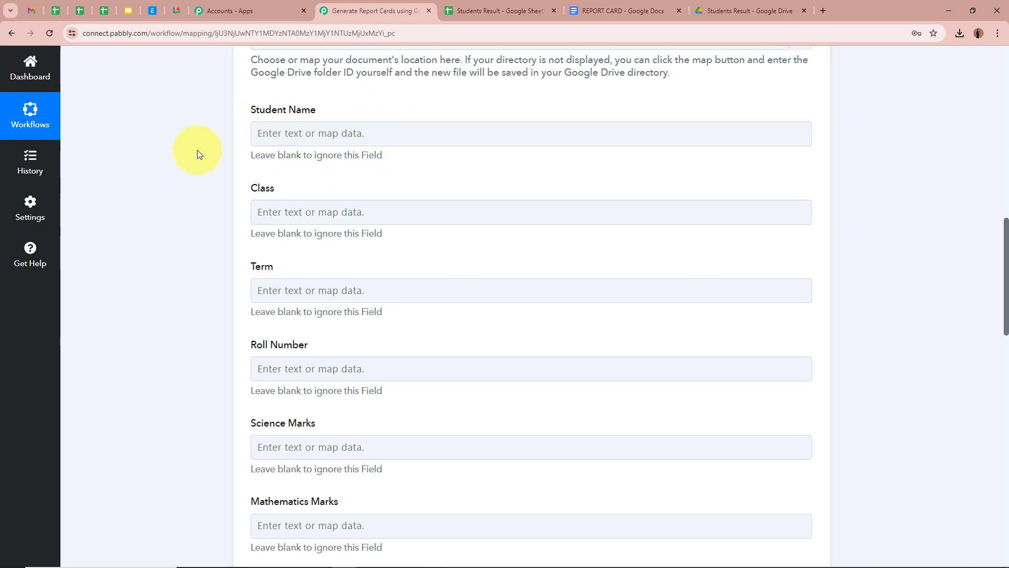
# Step: Map Student Name and Class from the Google Sheets trigger's response into the Student Name and Class fields
pyautogui.click(304, 132)
pyautogui.click(434, 241)
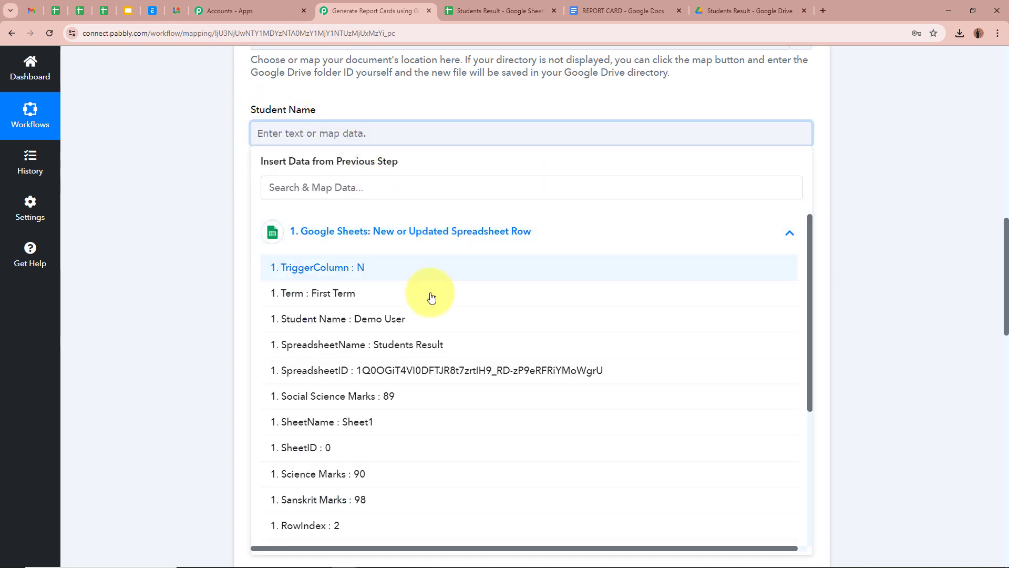
pyautogui.click(420, 316)
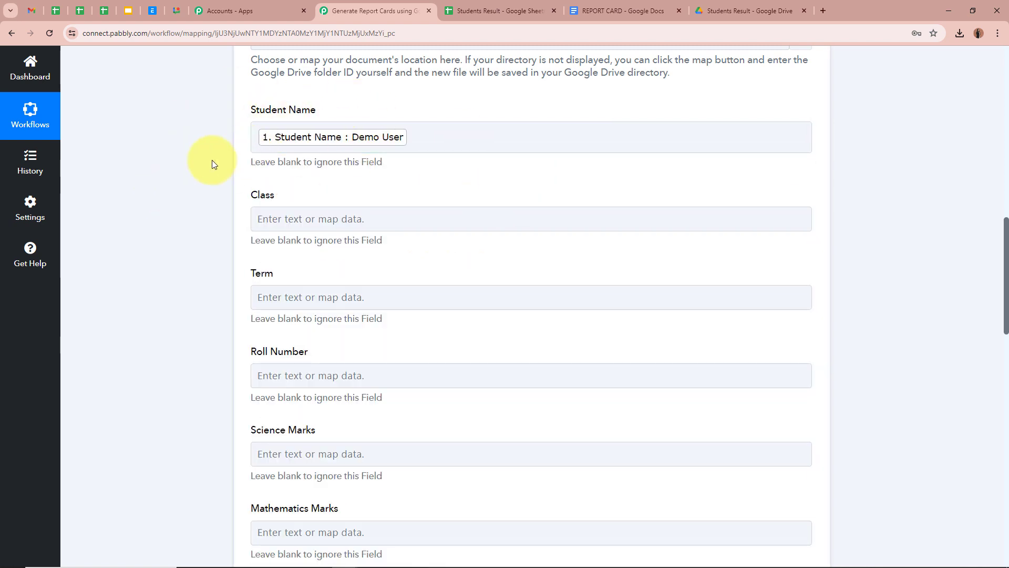
pyautogui.scroll(-2, 212, 160)
pyautogui.click(279, 117)
pyautogui.click(374, 169)
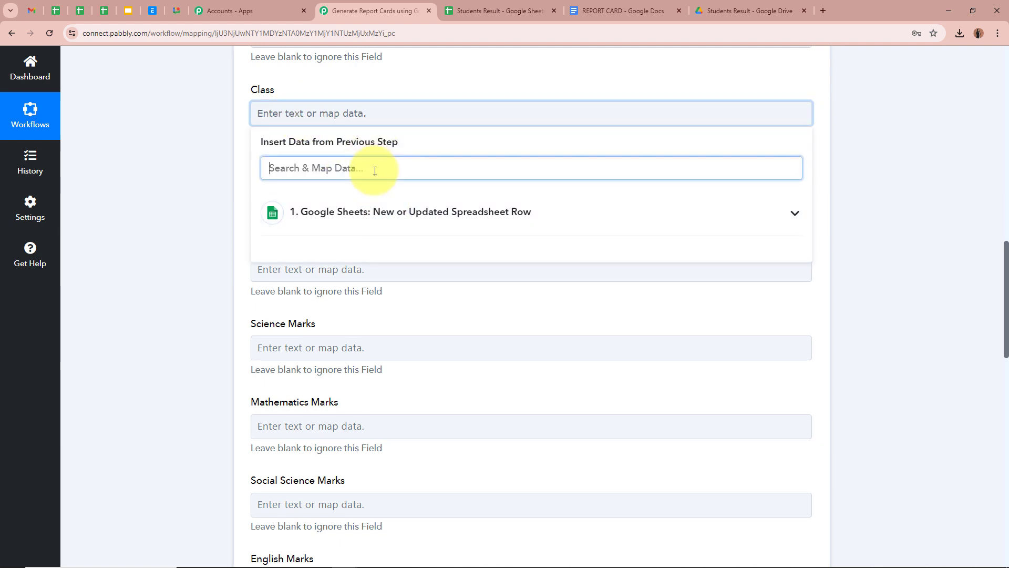
pyautogui.write('Clas')
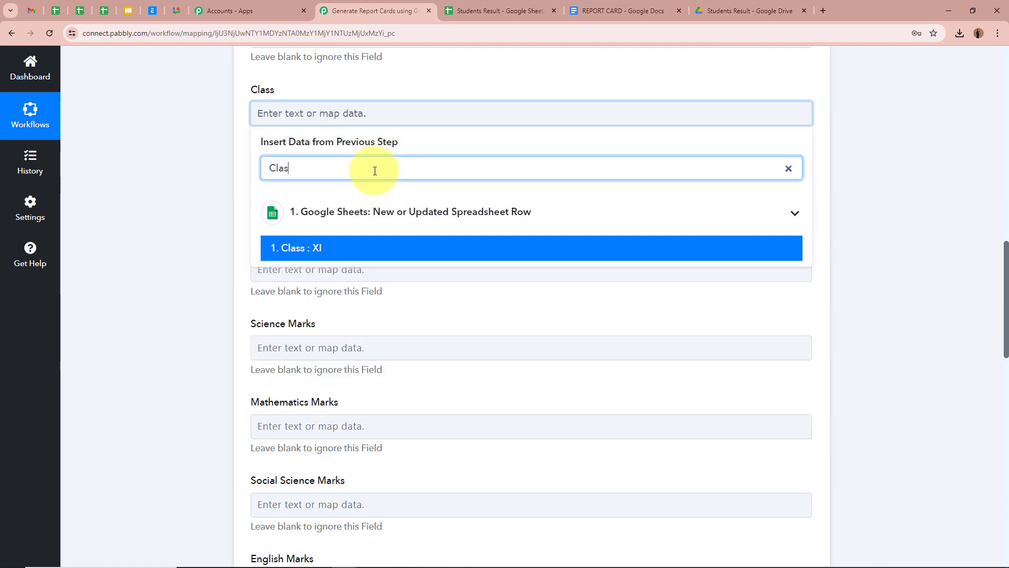
pyautogui.write('s')
pyautogui.click(353, 250)
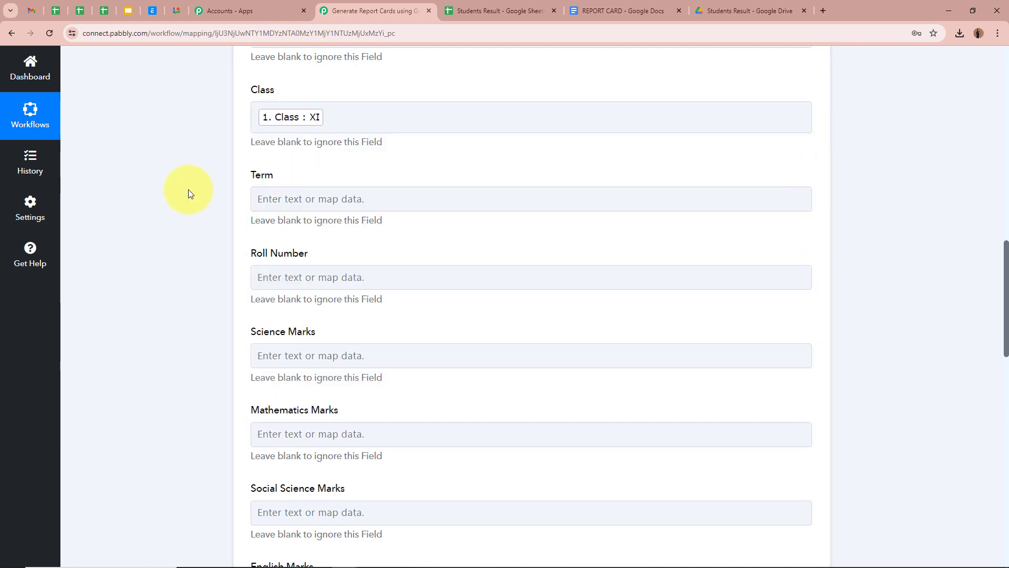
# Step: Map the trigger's Term and Roll Number values into the Term and Roll Number fields
pyautogui.scroll(-1, 188, 189)
pyautogui.click(360, 142)
pyautogui.click(362, 203)
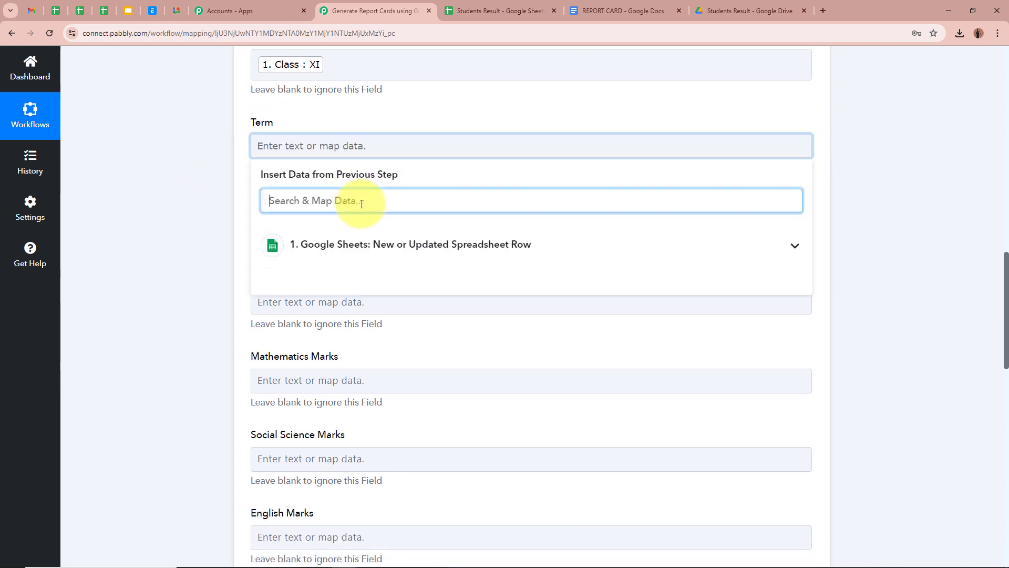
pyautogui.write('Term')
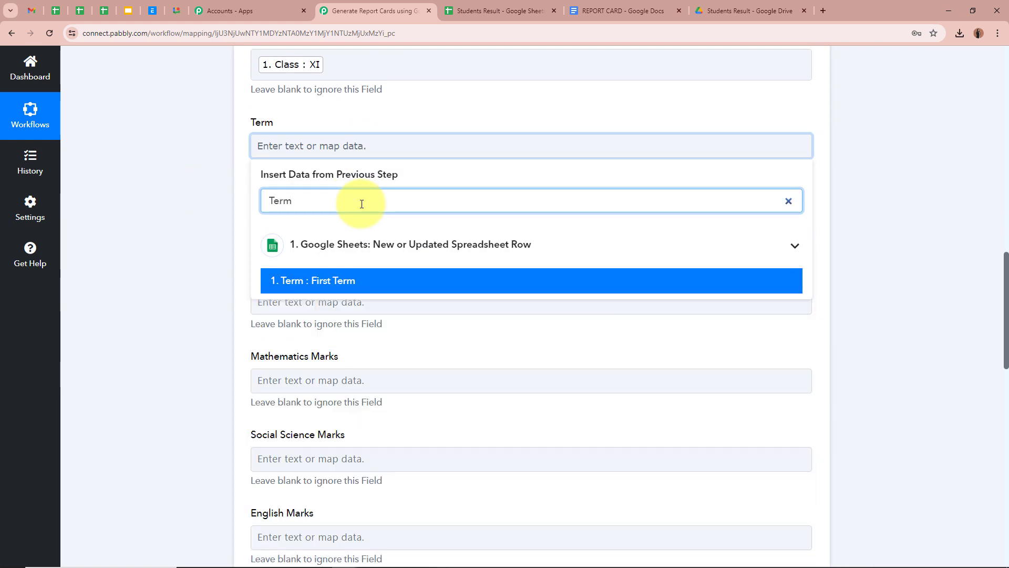
pyautogui.click(361, 281)
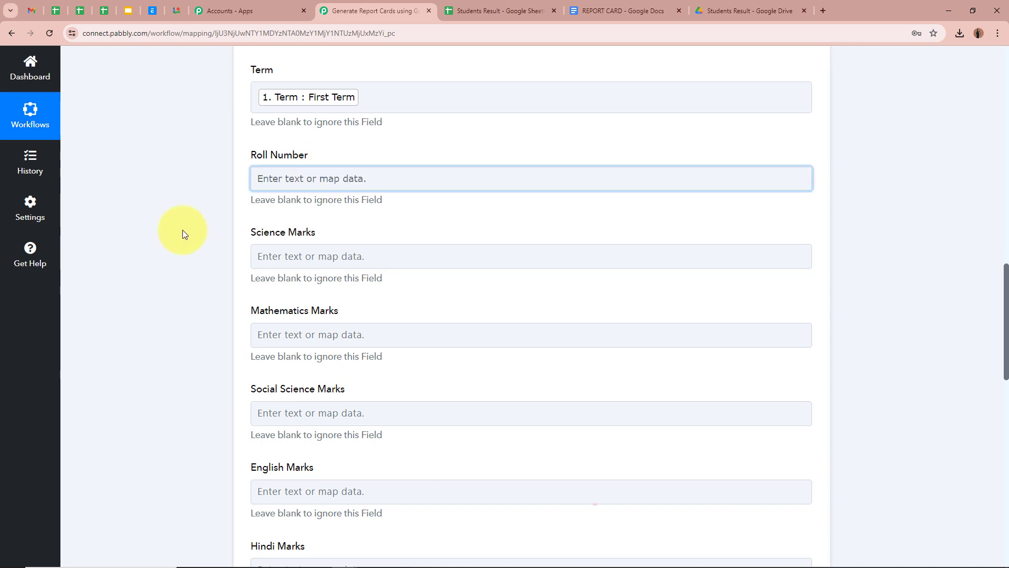
pyautogui.click(266, 179)
pyautogui.click(309, 234)
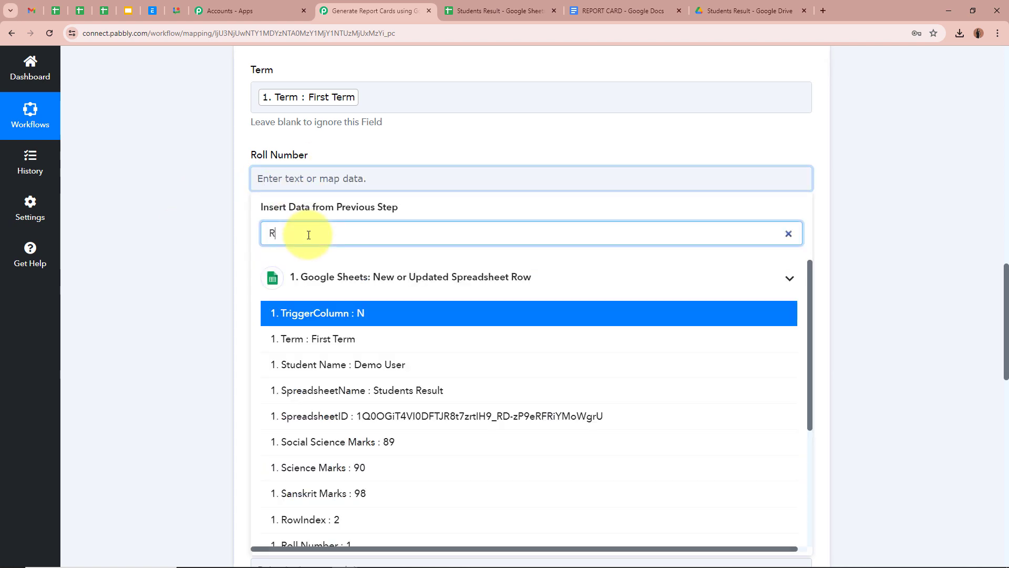
pyautogui.write('Rol')
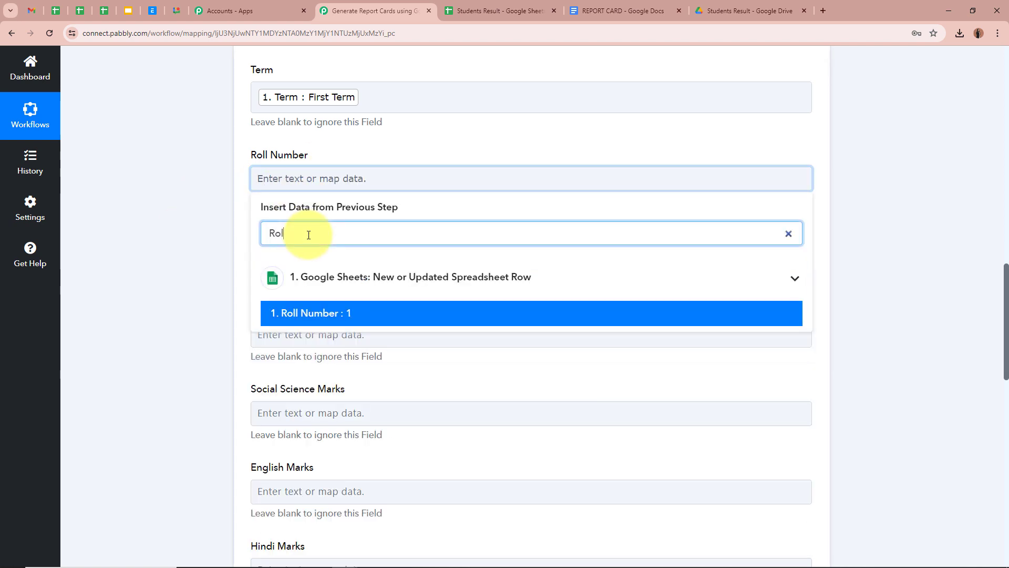
pyautogui.click(307, 318)
# Step: Map the trigger's Science Marks and Mathematics Marks into the fields of the same names
pyautogui.scroll(-2, 174, 279)
pyautogui.click(329, 158)
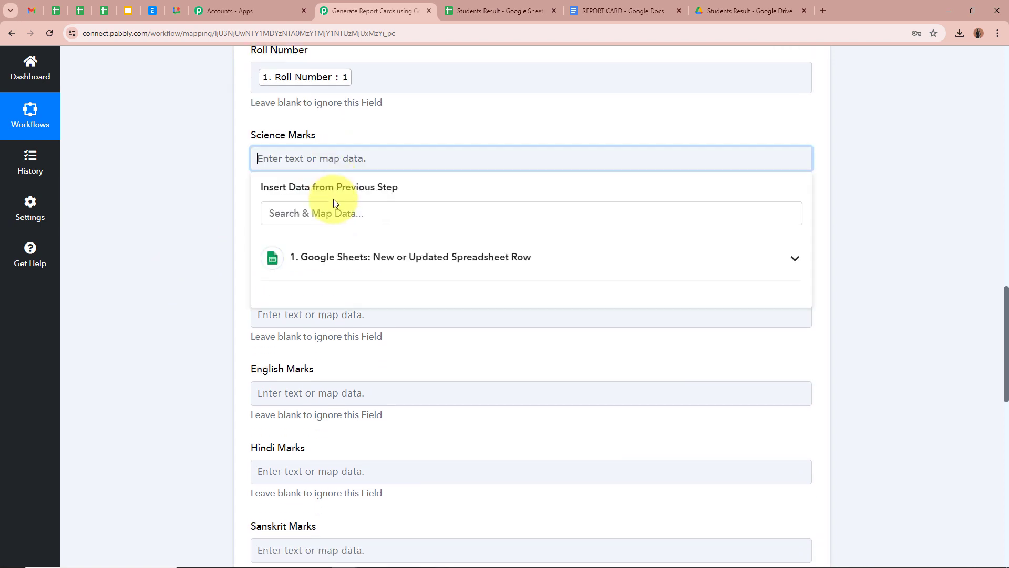
pyautogui.click(335, 213)
pyautogui.write('Sci')
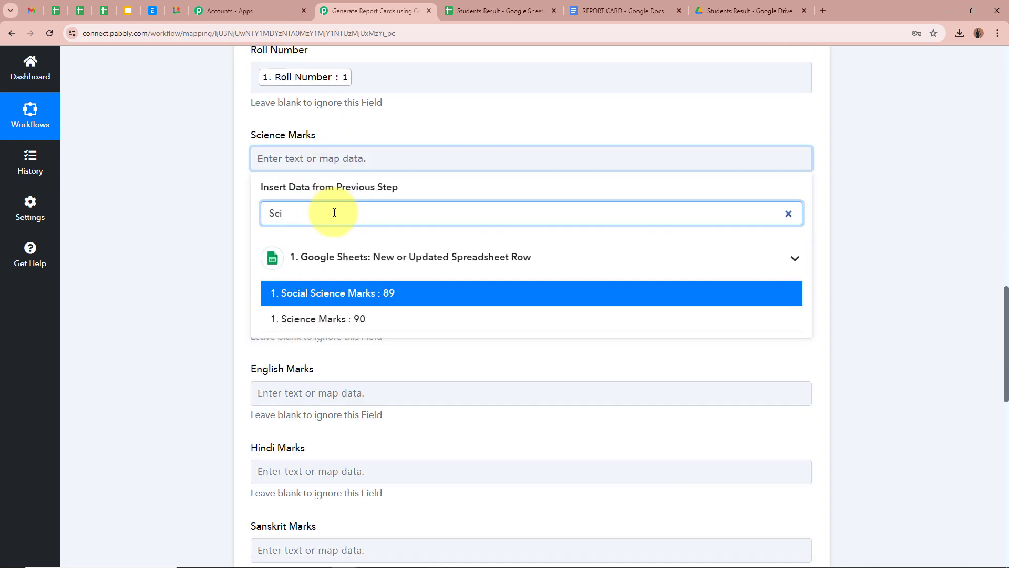
pyautogui.click(331, 318)
pyautogui.scroll(-1, 187, 234)
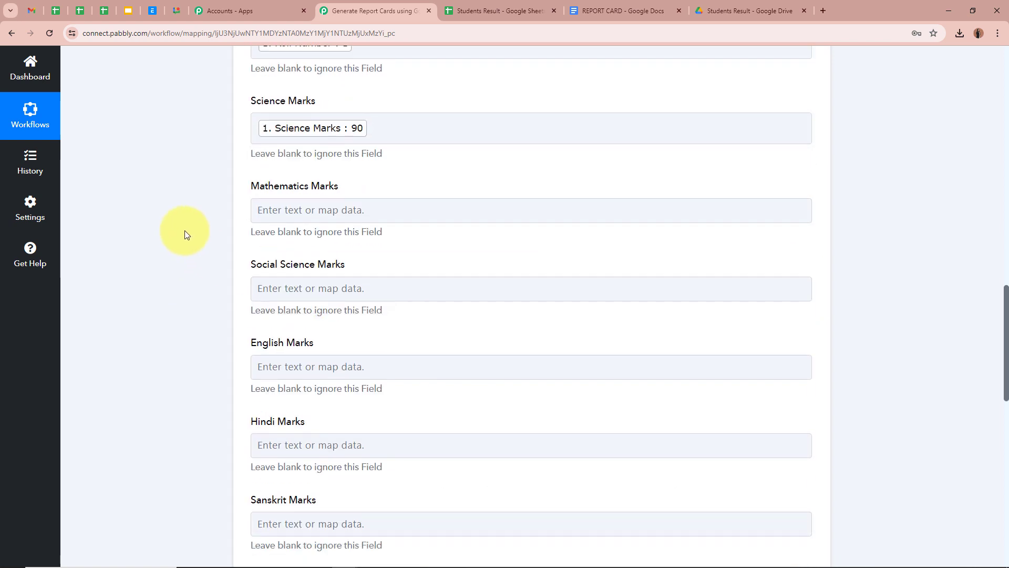
pyautogui.click(305, 189)
pyautogui.click(320, 242)
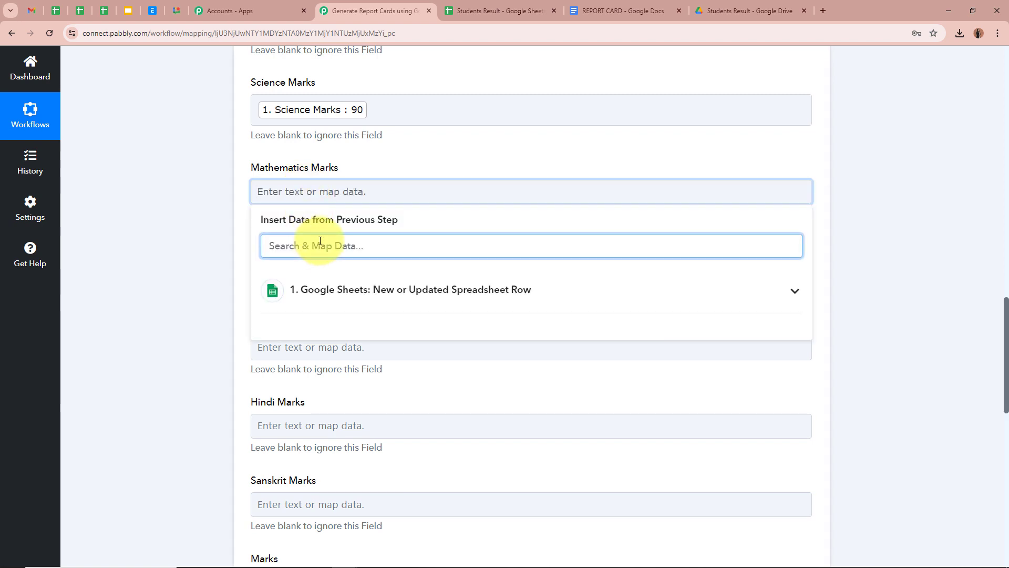
pyautogui.write('Math')
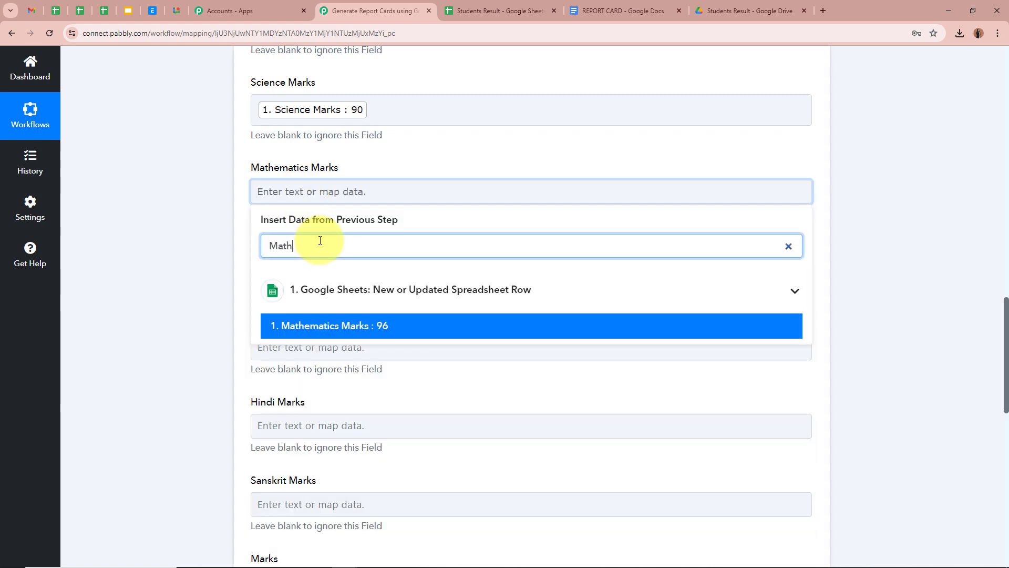
pyautogui.click(384, 327)
# Step: Map Social Science Marks and English Marks from the Google Sheets data into their matching fields
pyautogui.scroll(-3, 179, 261)
pyautogui.click(364, 123)
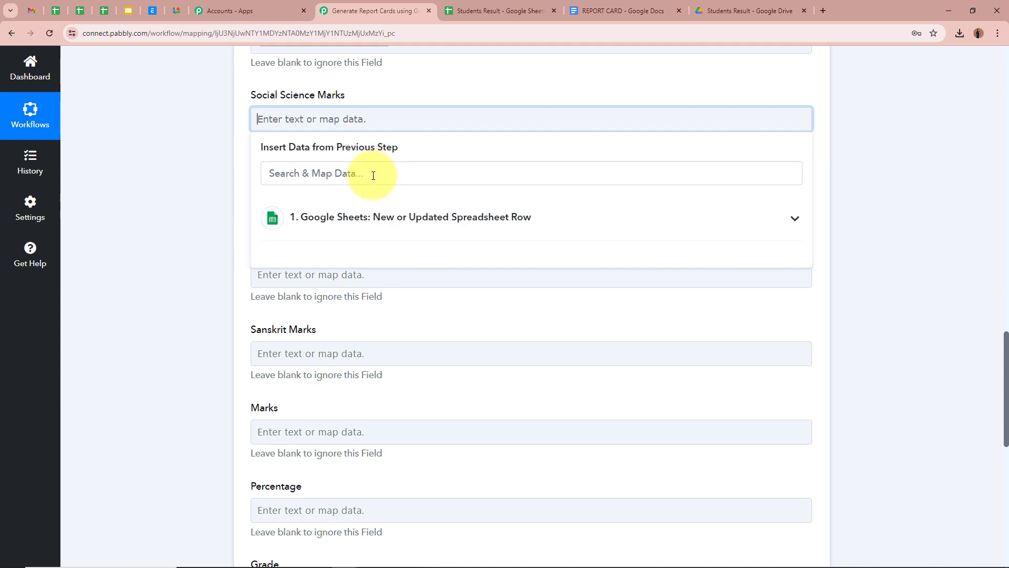
pyautogui.click(373, 176)
pyautogui.write('Social')
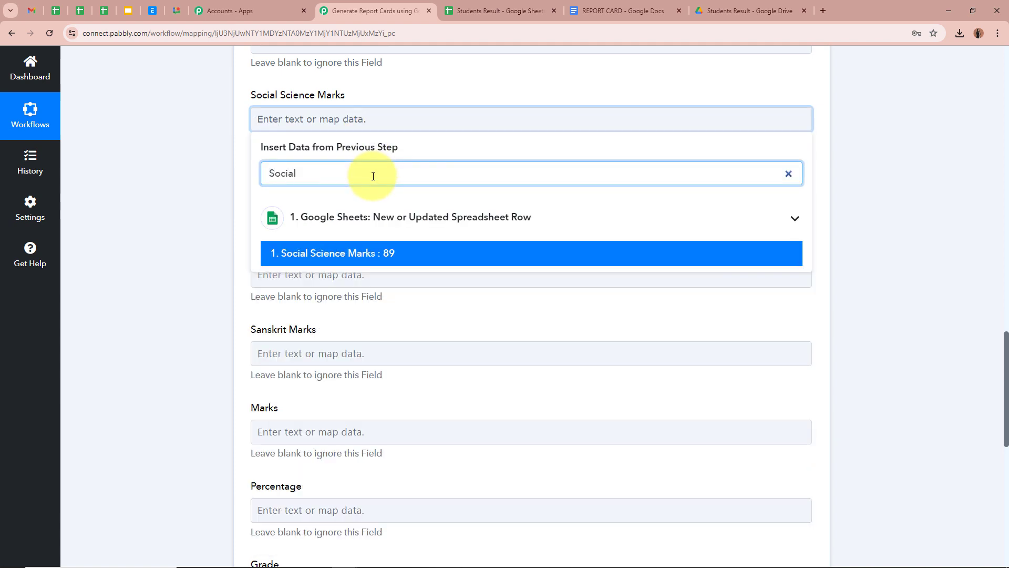
pyautogui.click(360, 253)
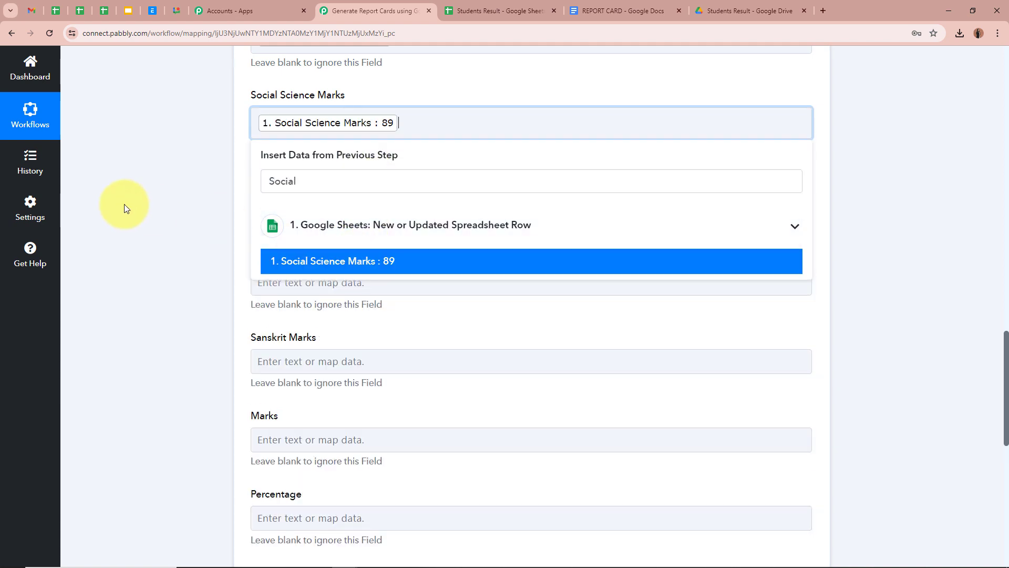
pyautogui.click(124, 205)
pyautogui.scroll(-1, 223, 147)
pyautogui.click(345, 141)
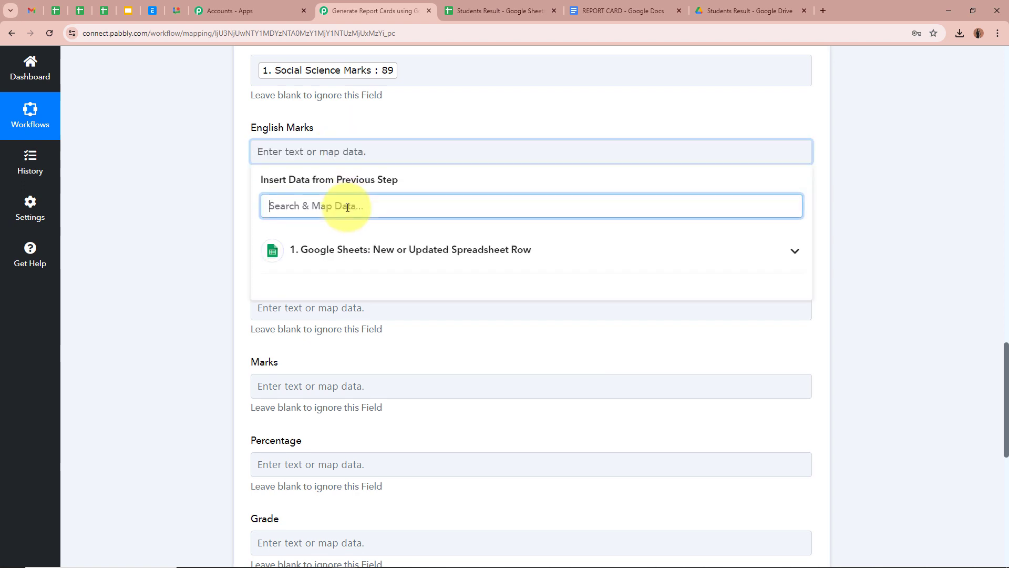
pyautogui.write('eng')
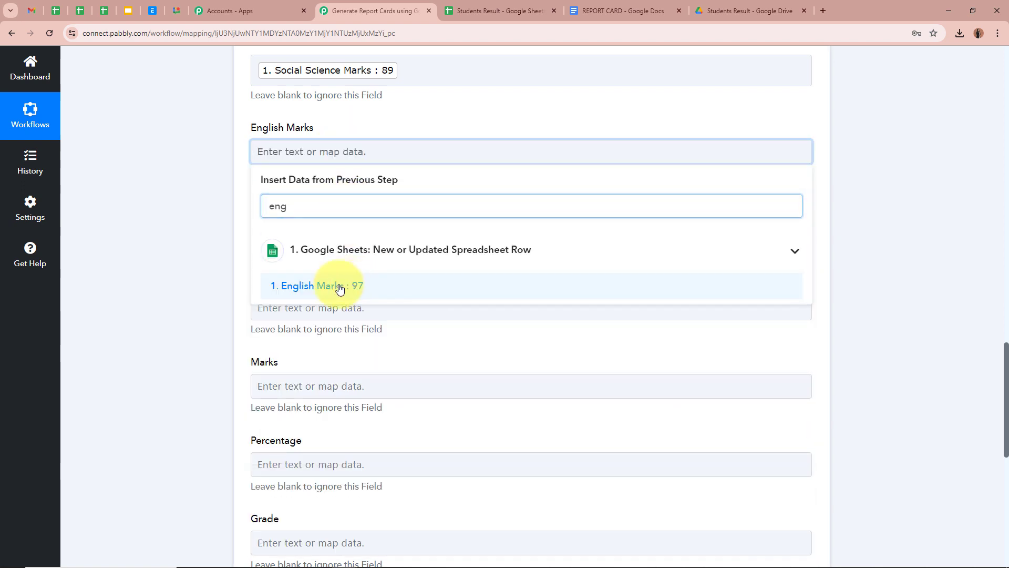
pyautogui.click(304, 286)
# Step: Map Hindi Marks and Sanskrit Marks from the Google Sheets data into their matching fields
pyautogui.click(302, 238)
pyautogui.click(304, 300)
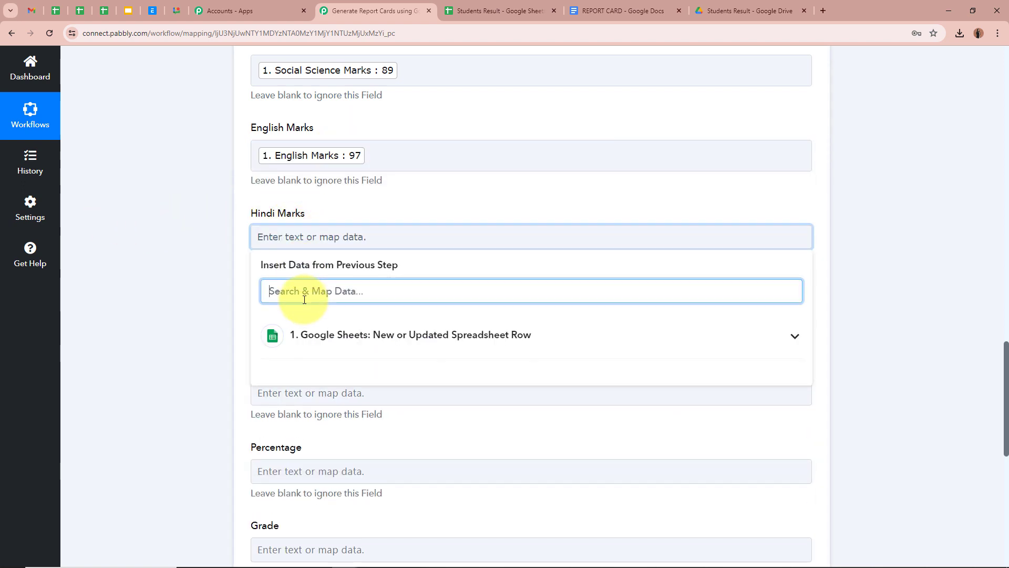
pyautogui.write('Hin')
pyautogui.click(324, 368)
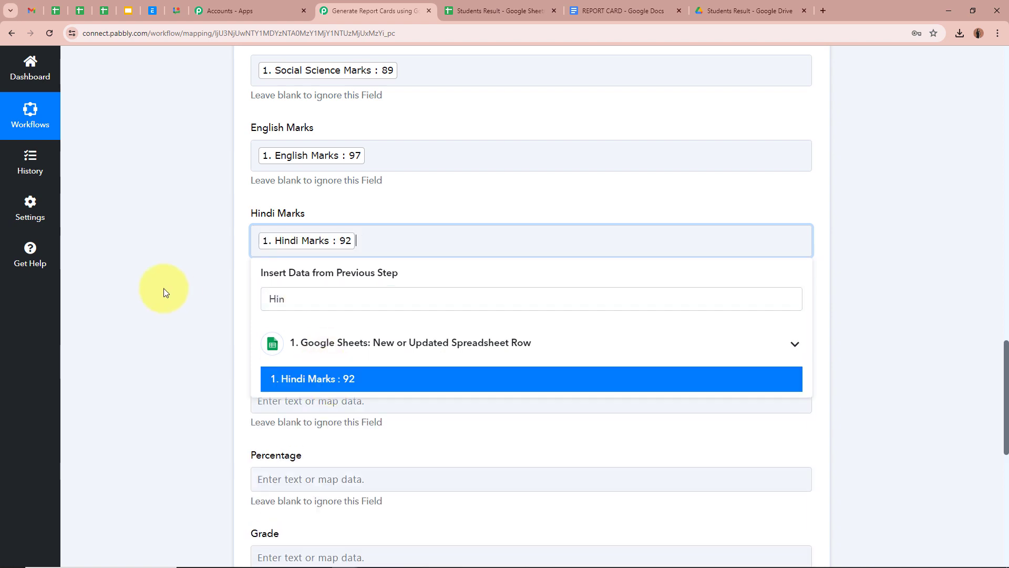
pyautogui.click(315, 322)
pyautogui.click(317, 379)
pyautogui.write('San')
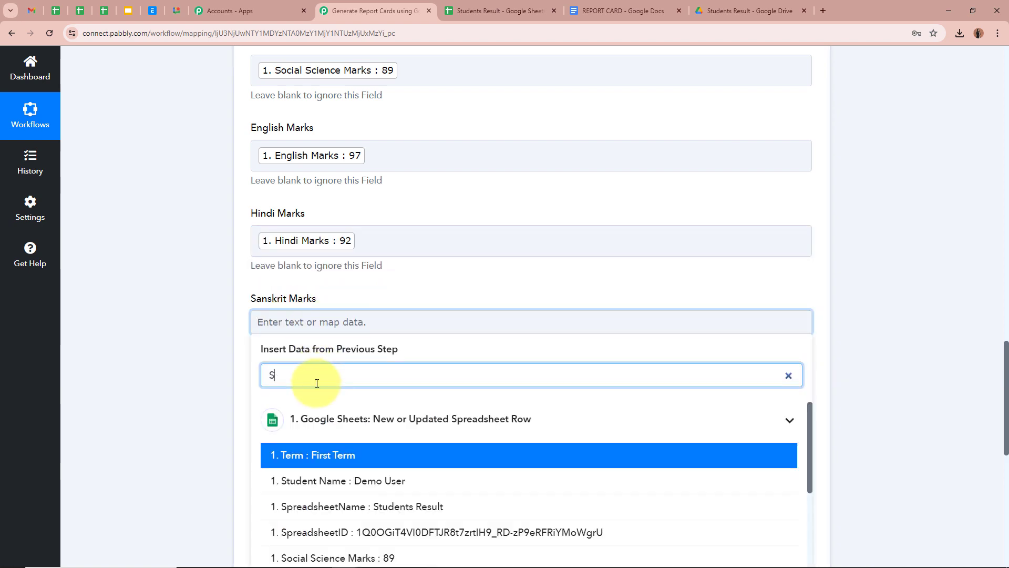
pyautogui.click(338, 457)
# Step: Map Overall Marks from the Google Sheets trigger's response into the Marks field
pyautogui.scroll(-4, 361, 252)
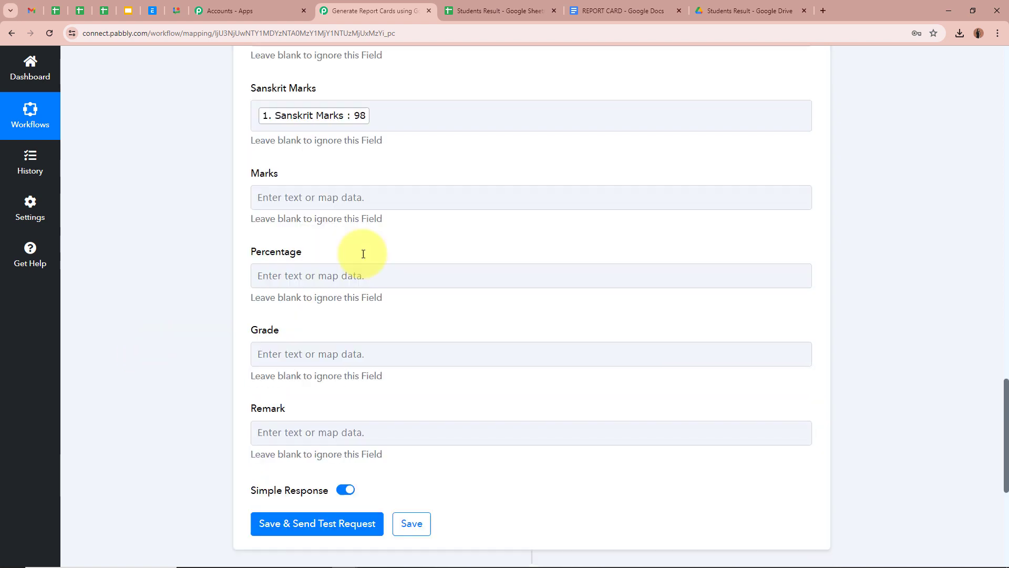
pyautogui.click(405, 195)
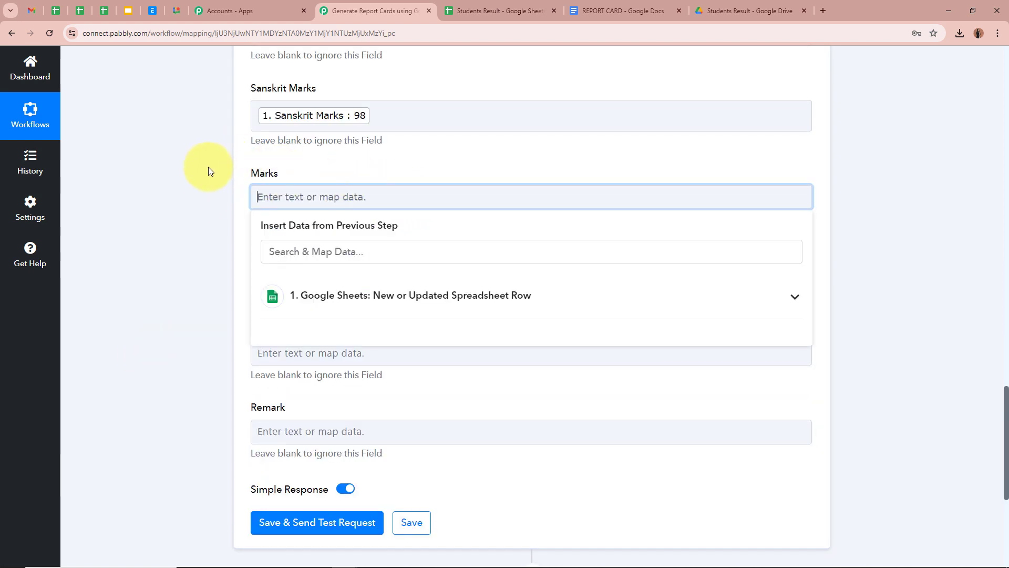
pyautogui.click(360, 251)
pyautogui.write('Over')
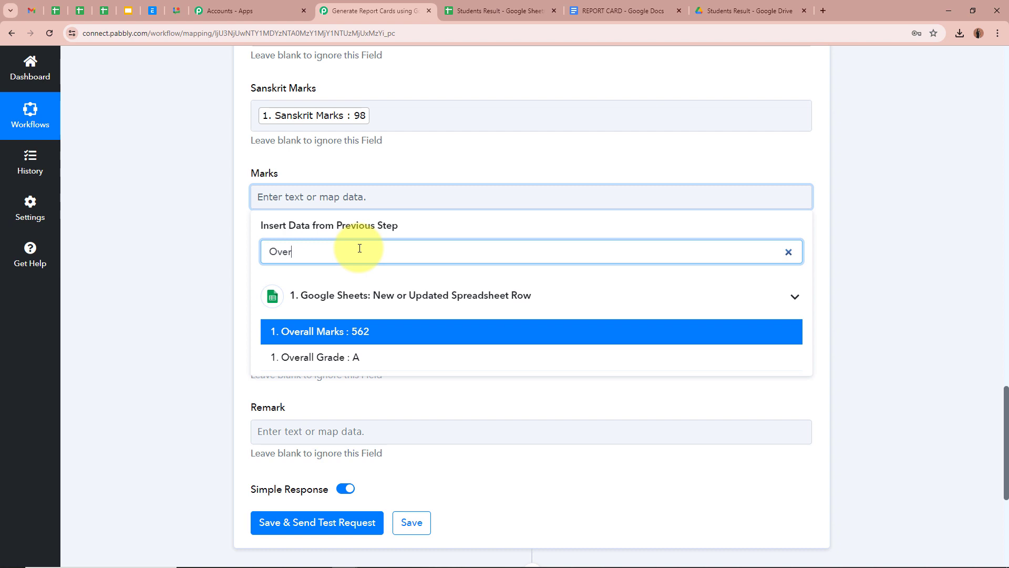
pyautogui.click(335, 336)
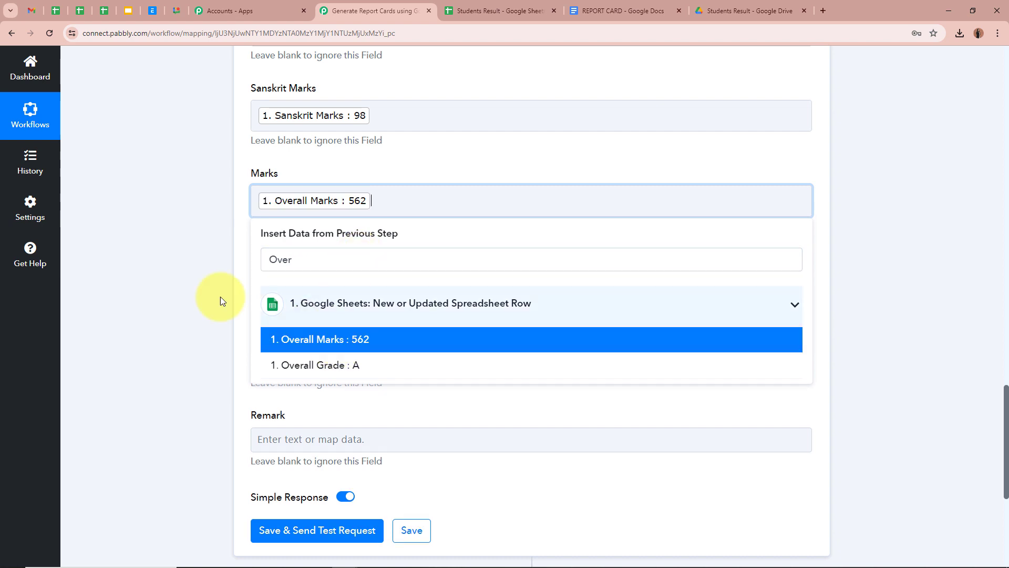
pyautogui.click(213, 294)
# Step: Map Percentage from the Google Sheets trigger's response into the Percentage field
pyautogui.scroll(-2, 194, 263)
pyautogui.click(338, 179)
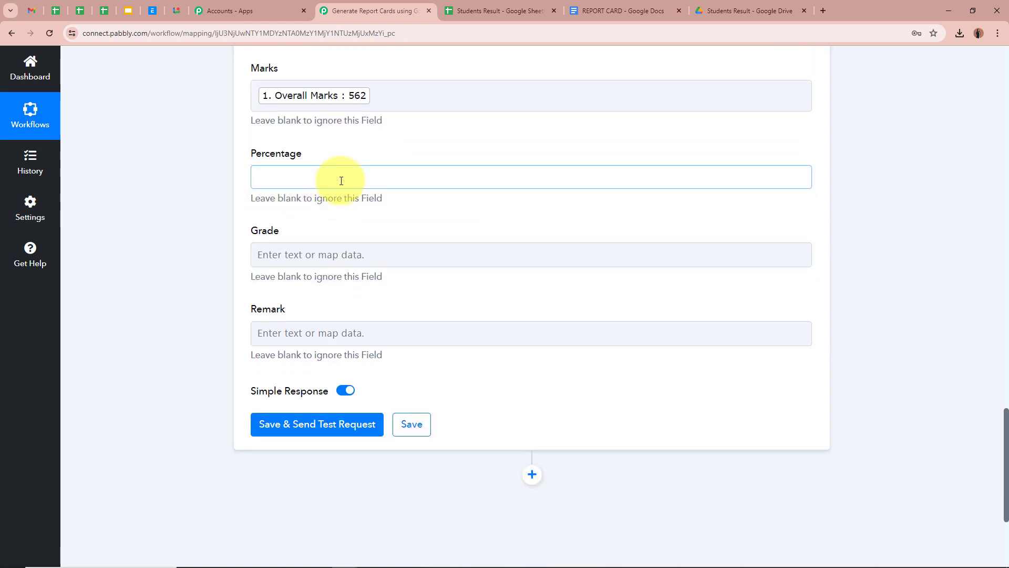
pyautogui.click(326, 239)
pyautogui.write('Per')
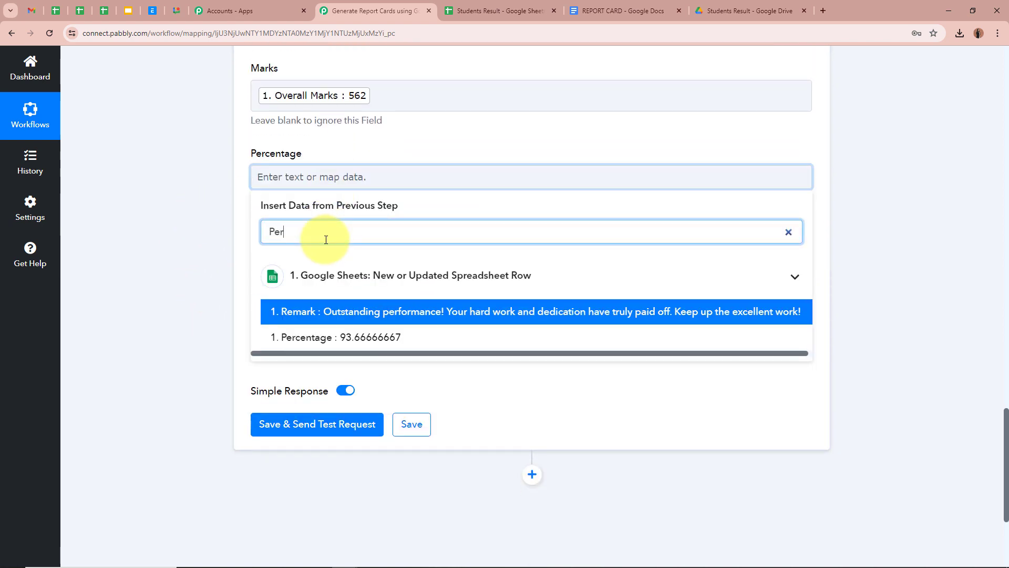
pyautogui.click(374, 336)
pyautogui.click(232, 250)
# Step: Map Overall Grade from the Google Sheets trigger's response into the Grade field
pyautogui.click(342, 262)
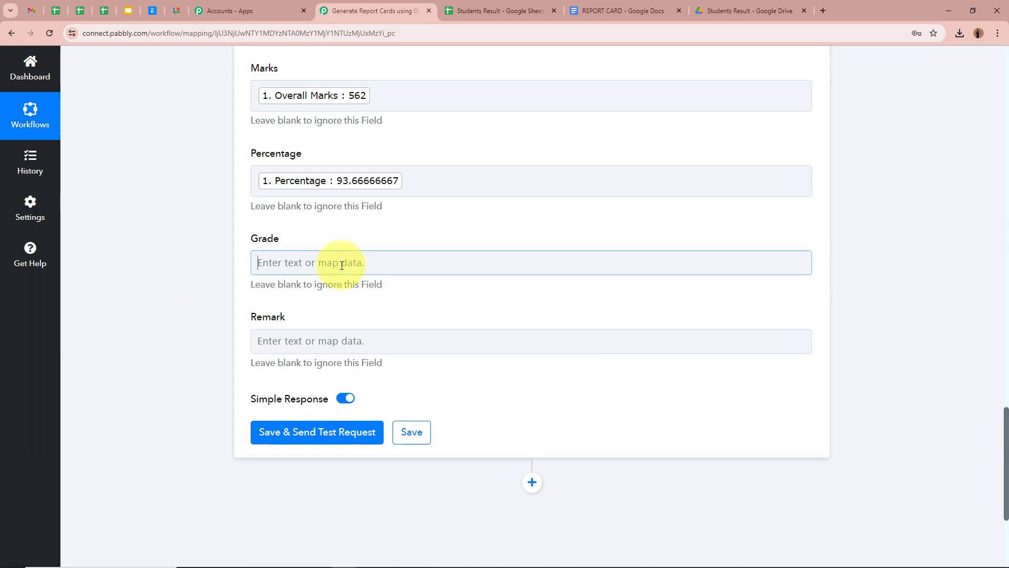
pyautogui.click(435, 361)
pyautogui.click(367, 317)
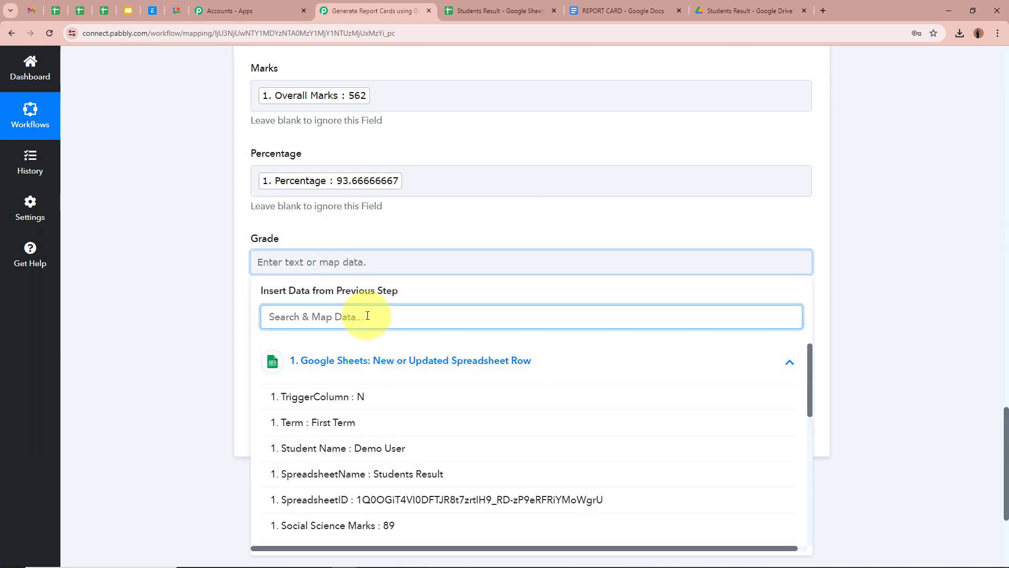
pyautogui.write('gr')
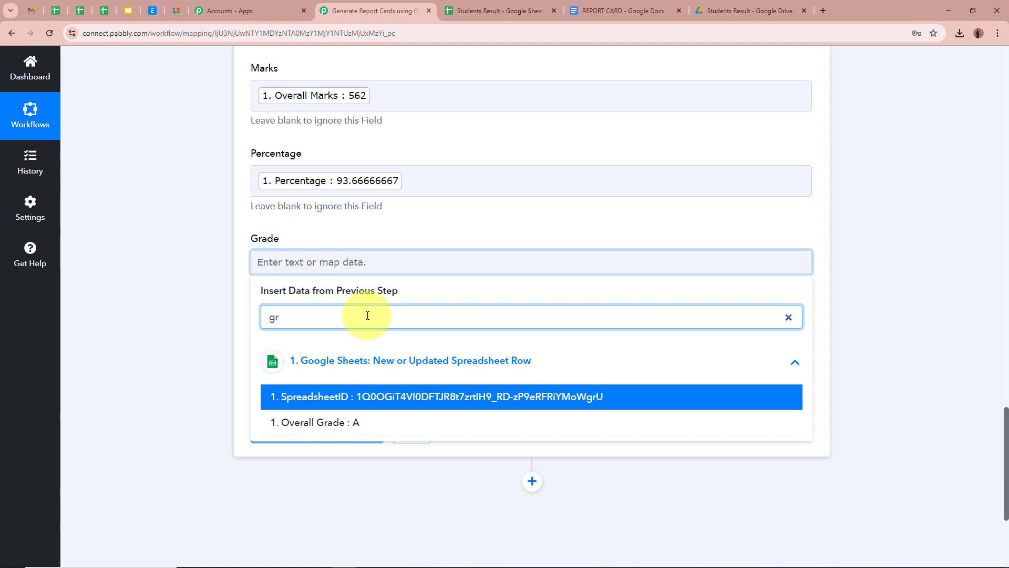
pyautogui.click(356, 420)
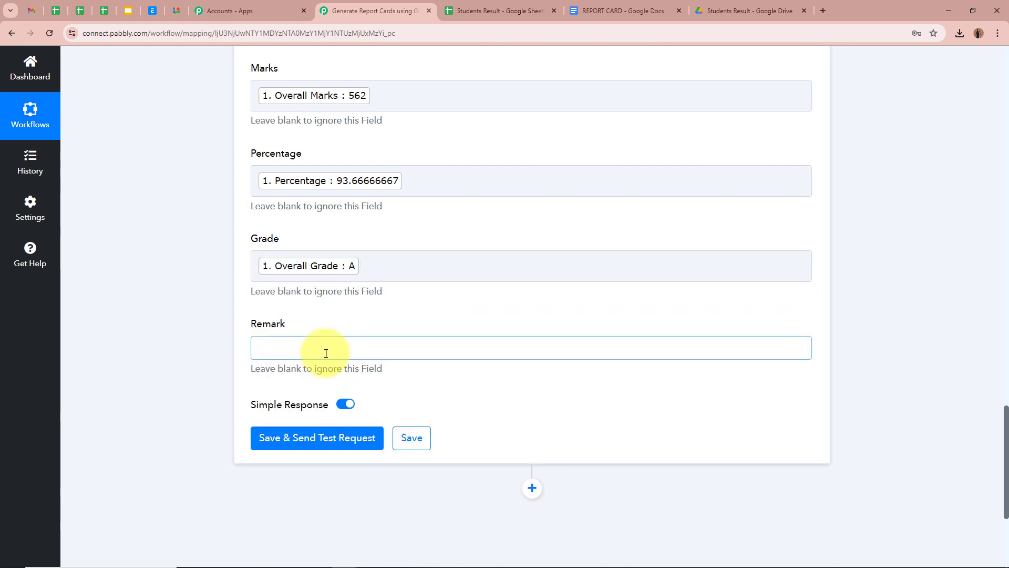
# Step: Map Remark from the Google Sheets trigger's response into the Remark field
pyautogui.click(326, 349)
pyautogui.click(318, 397)
pyautogui.write('Remar')
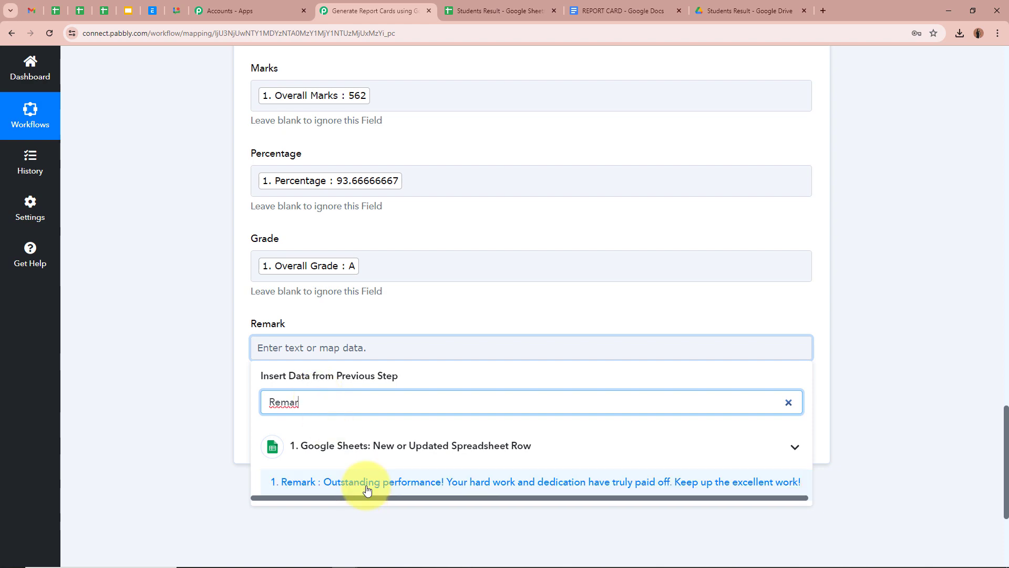
pyautogui.click(282, 482)
pyautogui.click(221, 353)
# Step: Review the mapped marks fields, save the Google Docs action and send a test request
pyautogui.scroll(10, 229, 358)
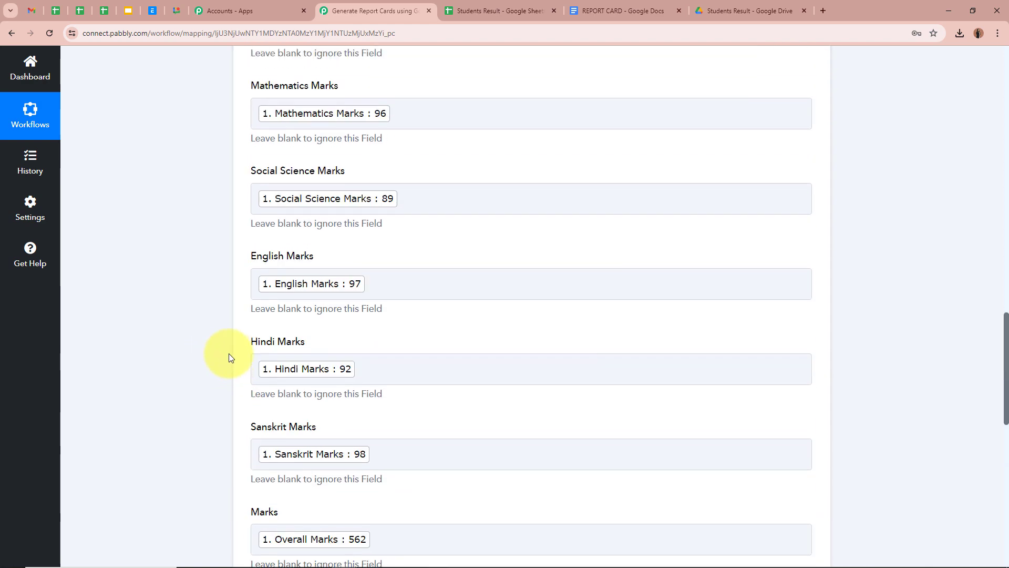
pyautogui.scroll(-10, 229, 358)
pyautogui.scroll(-3, 229, 354)
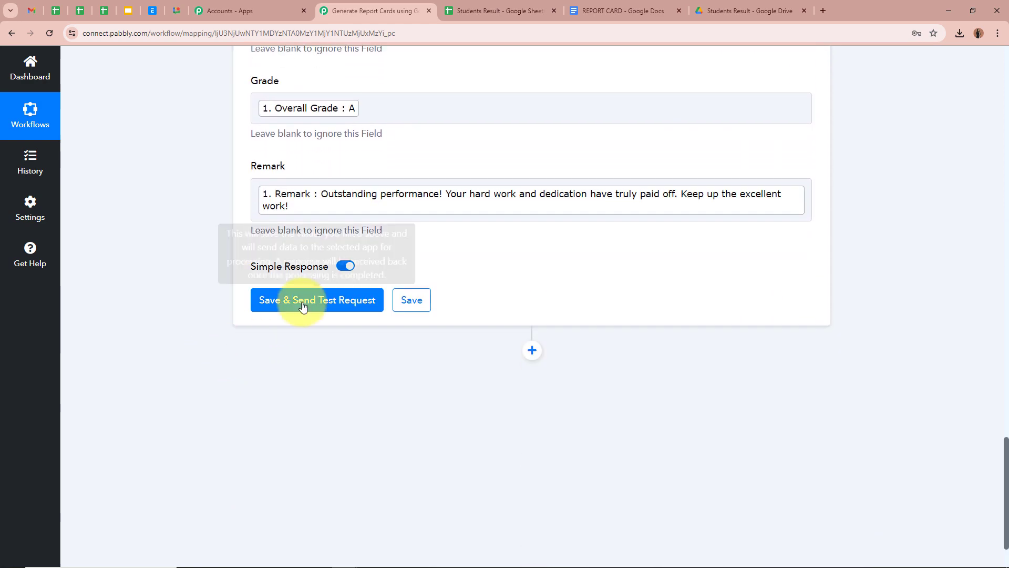
pyautogui.click(295, 301)
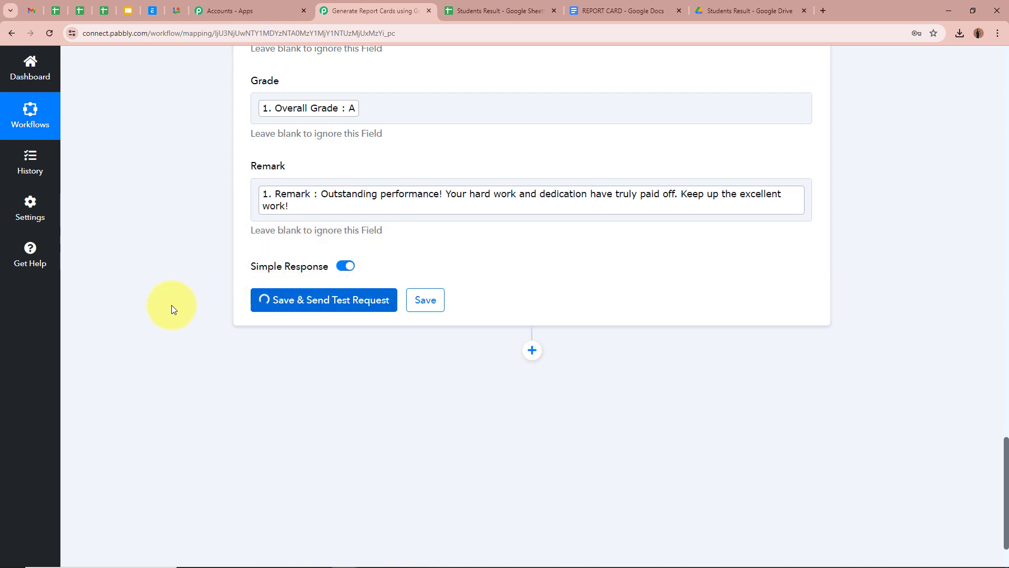
# Step: Examine the Google Docs response down to DocumentId, enlarging its value box to read the full ID
pyautogui.scroll(-2, 171, 309)
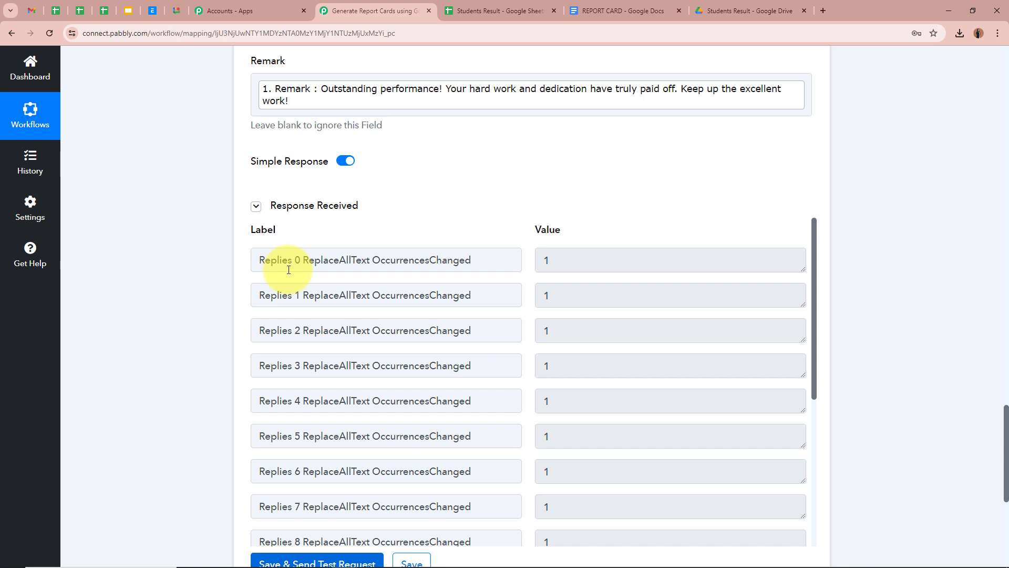
pyautogui.scroll(-2, 288, 270)
pyautogui.scroll(2, 288, 270)
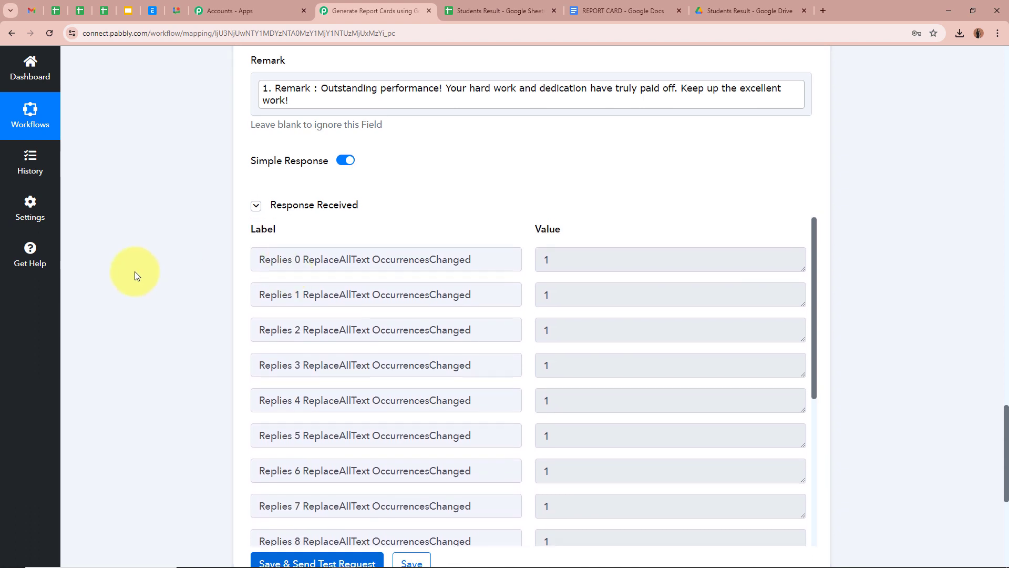
pyautogui.scroll(-1, 135, 271)
pyautogui.scroll(-5, 491, 296)
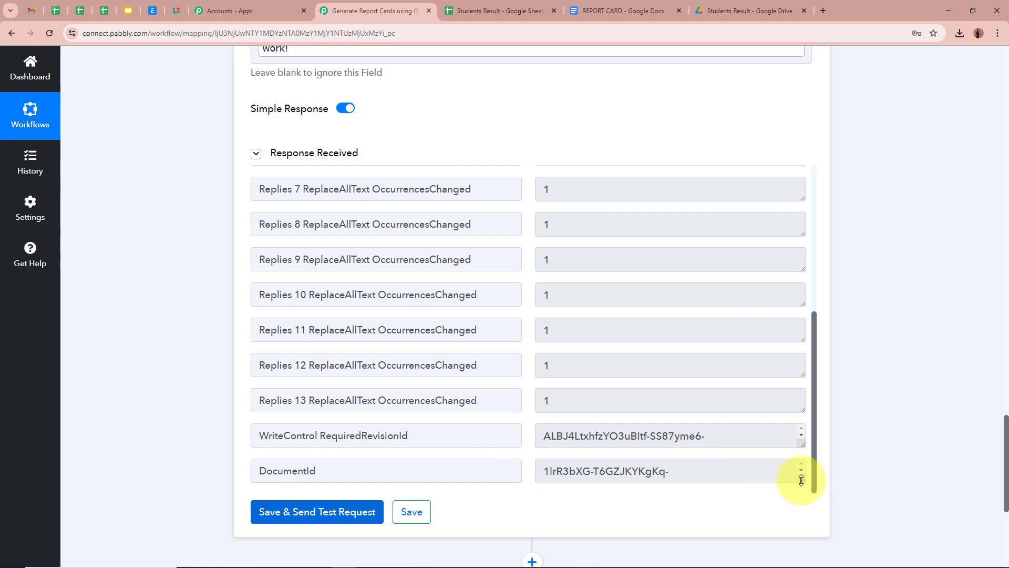
pyautogui.moveTo(801, 480); pyautogui.dragTo(800, 551)
pyautogui.scroll(-2, 757, 475)
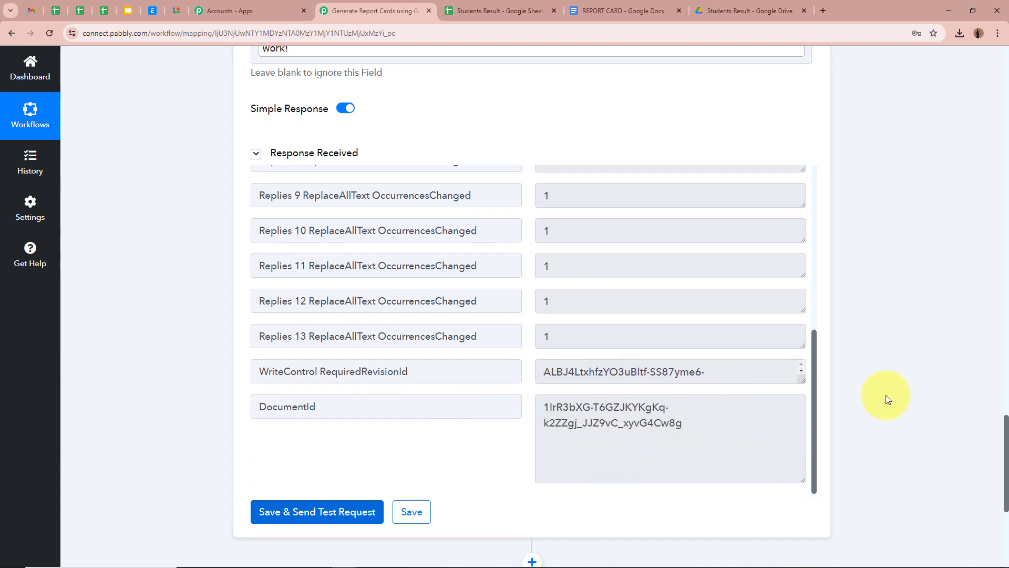
# Step: Open the generated report card from the Students Result folder in Google Drive and check its student details, marks, grade and remark
pyautogui.click(806, 4)
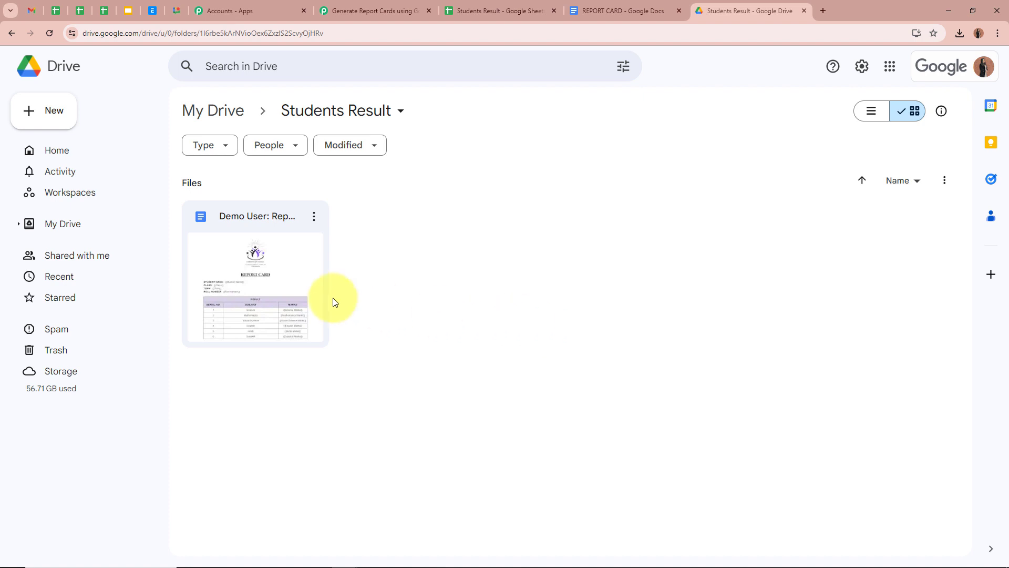
pyautogui.doubleClick(298, 291)
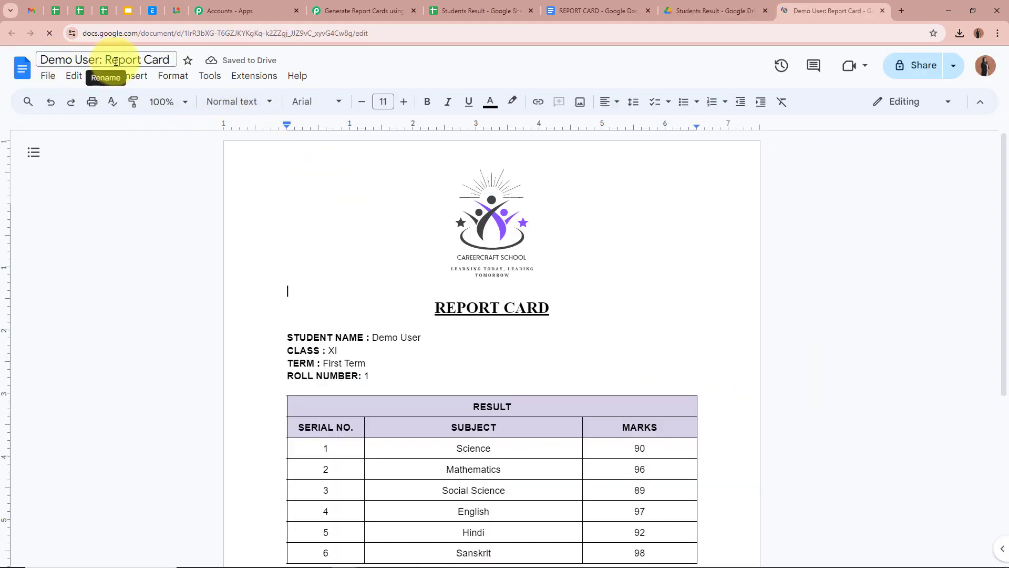
pyautogui.scroll(-1, 112, 245)
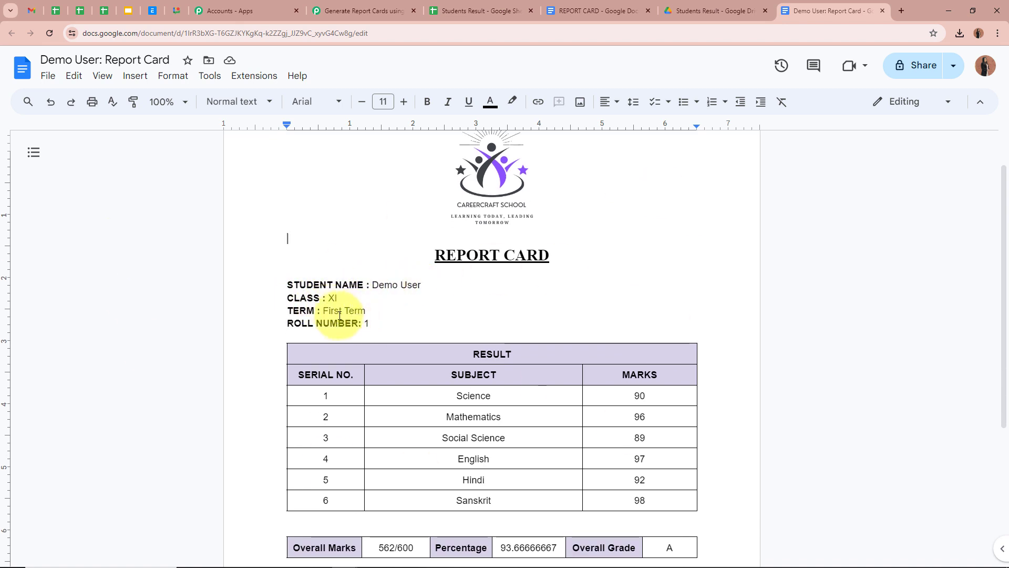
pyautogui.scroll(-3, 732, 322)
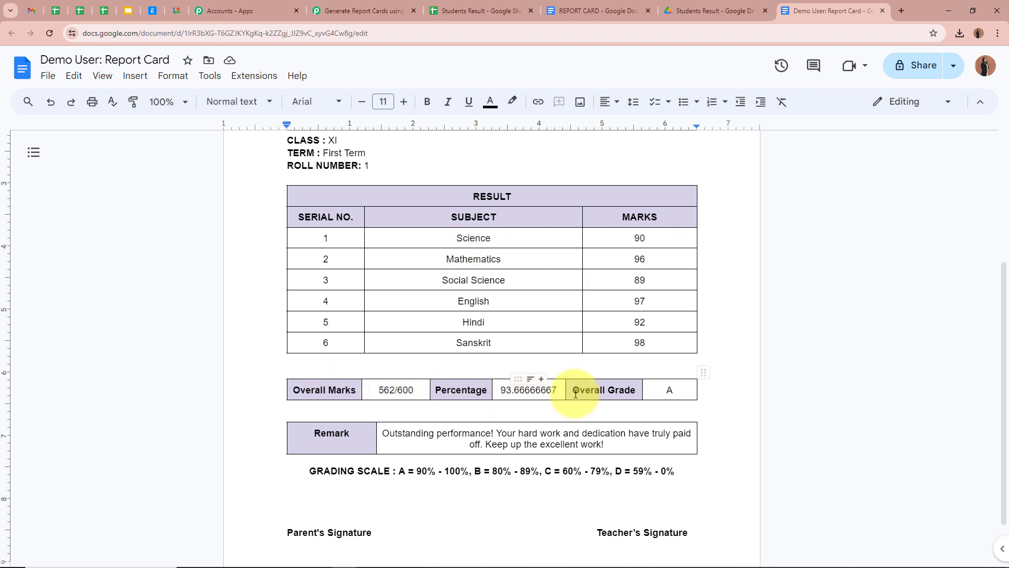
pyautogui.scroll(-1, 817, 394)
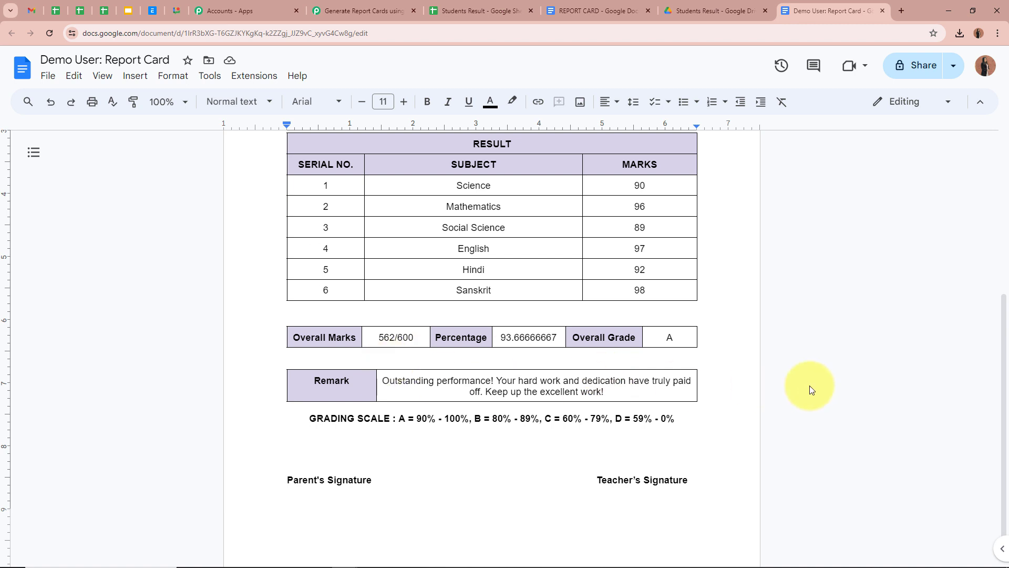
pyautogui.scroll(5, 837, 409)
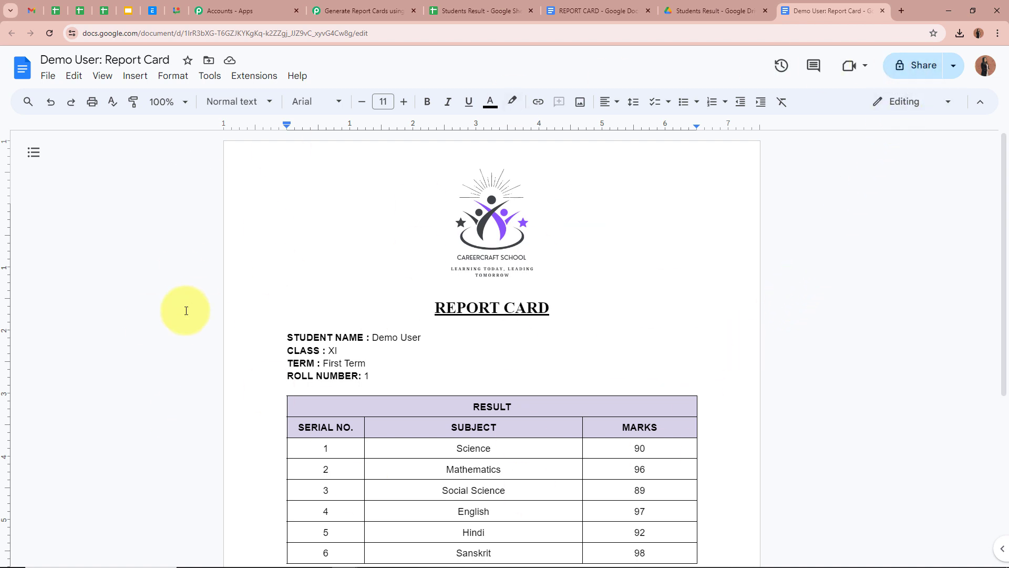
pyautogui.scroll(-5, 156, 363)
pyautogui.scroll(5, 156, 363)
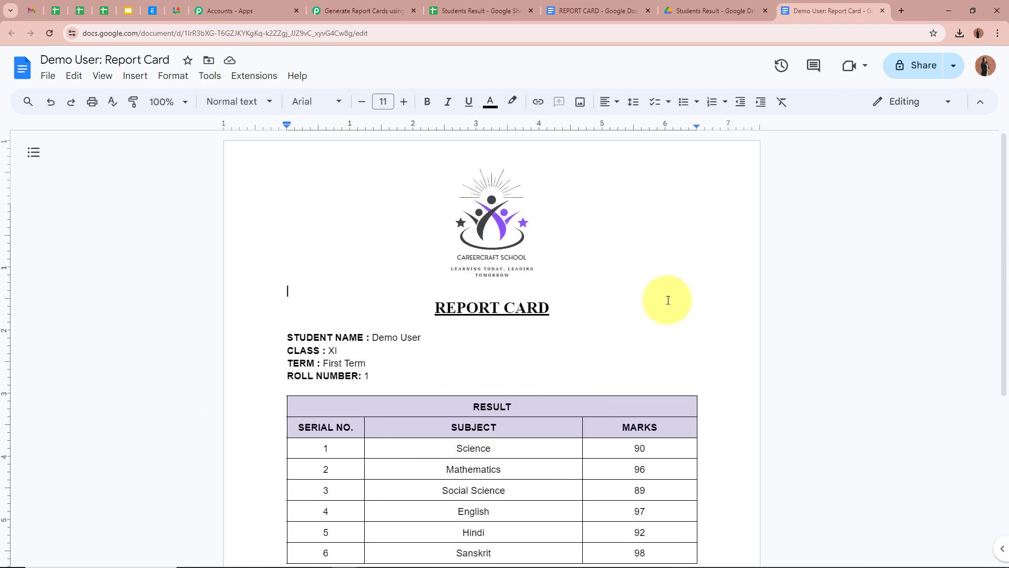
pyautogui.scroll(-4, 192, 376)
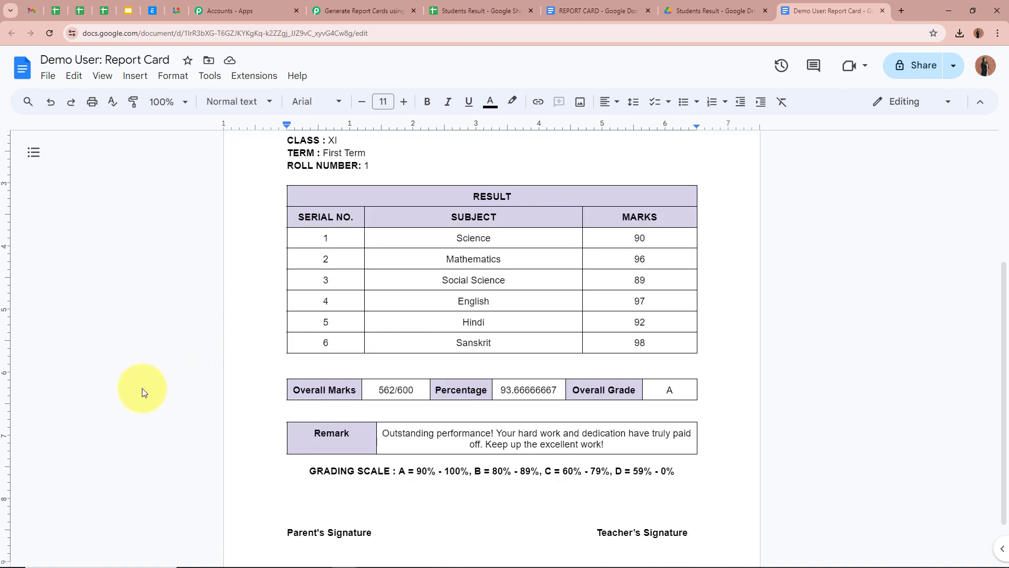
pyautogui.scroll(4, 142, 390)
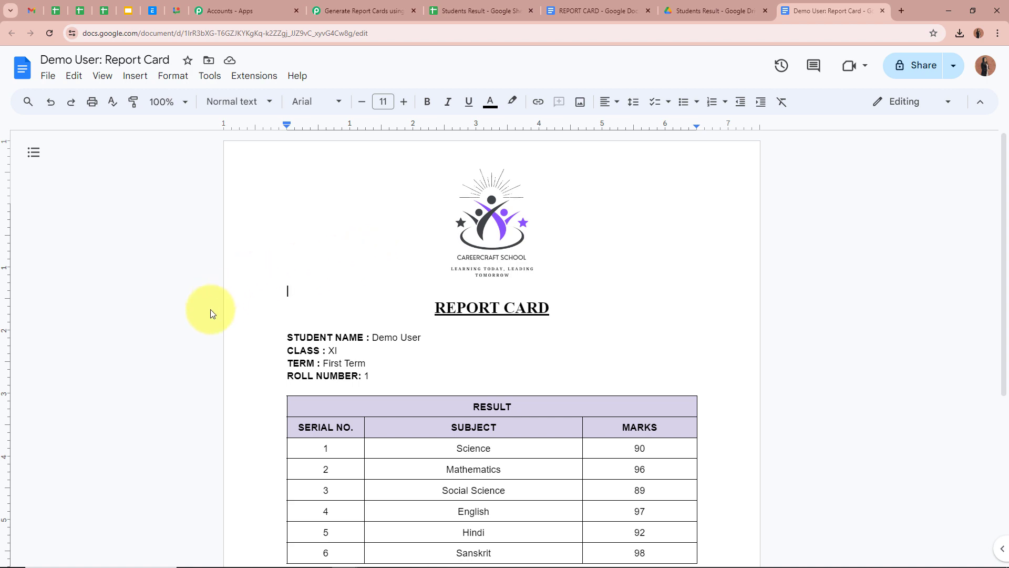
# Step: Return to the Pabbly Connect workflow and add Google Drive as a new action after the Google Docs step
pyautogui.click(347, 11)
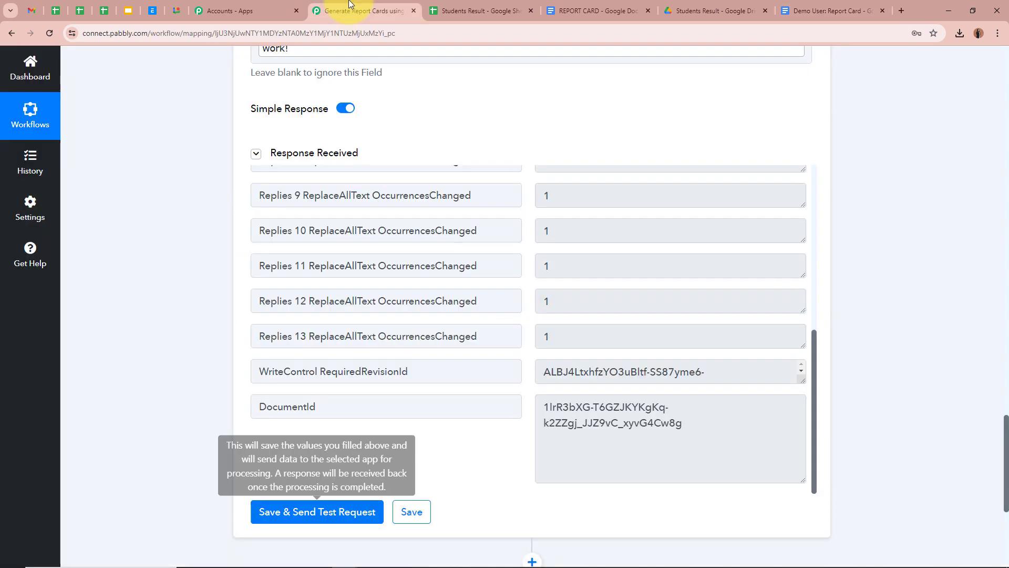
pyautogui.scroll(-5, 191, 241)
pyautogui.click(526, 274)
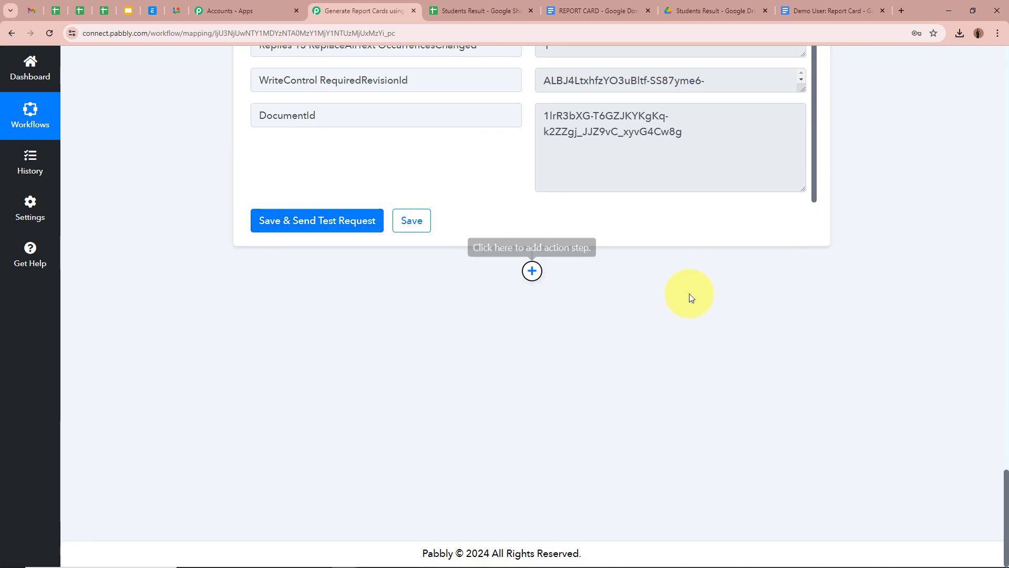
pyautogui.scroll(2, 707, 302)
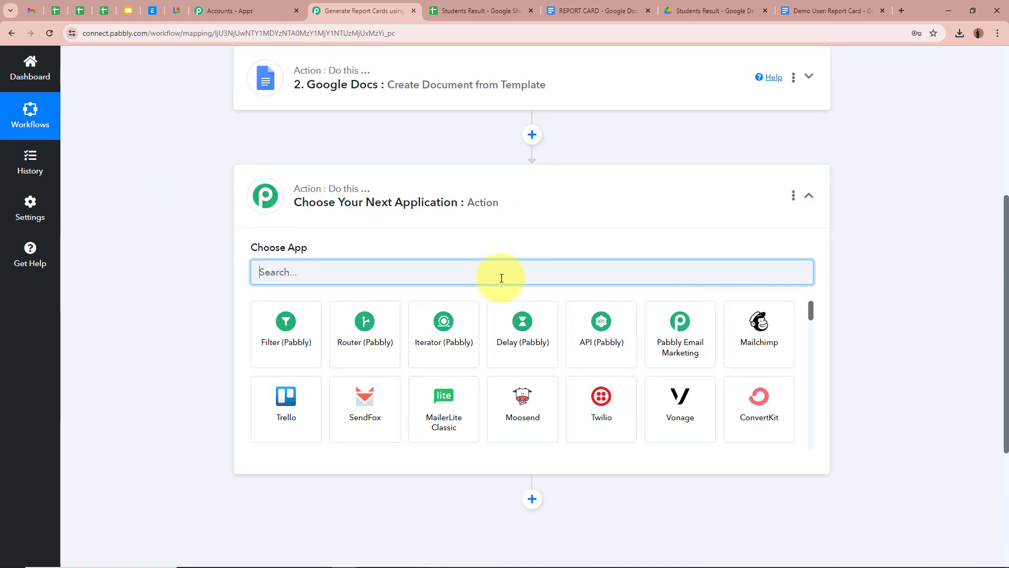
pyautogui.write('G')
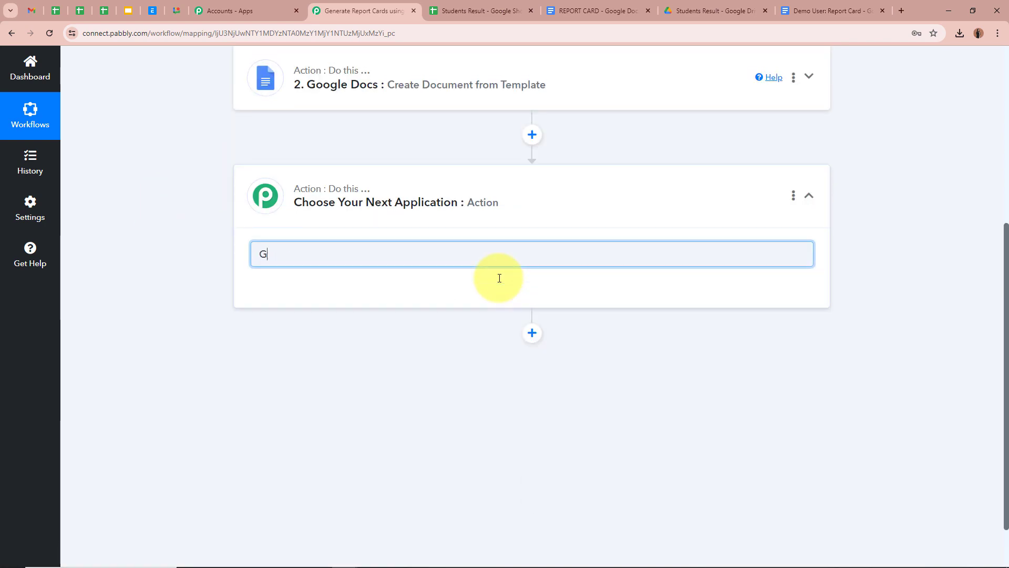
pyautogui.write('oogle')
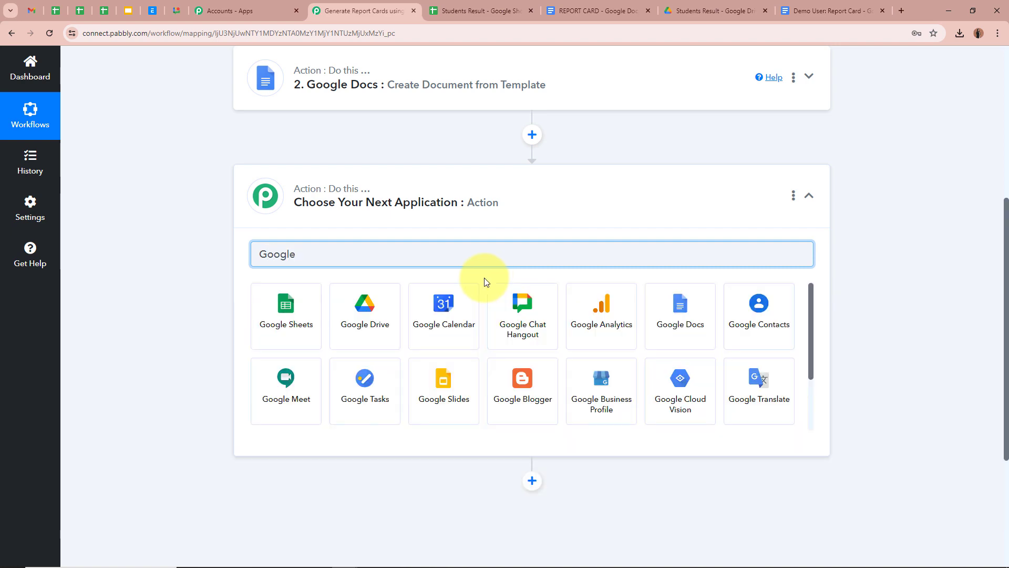
pyautogui.write(' Dr')
pyautogui.click(264, 311)
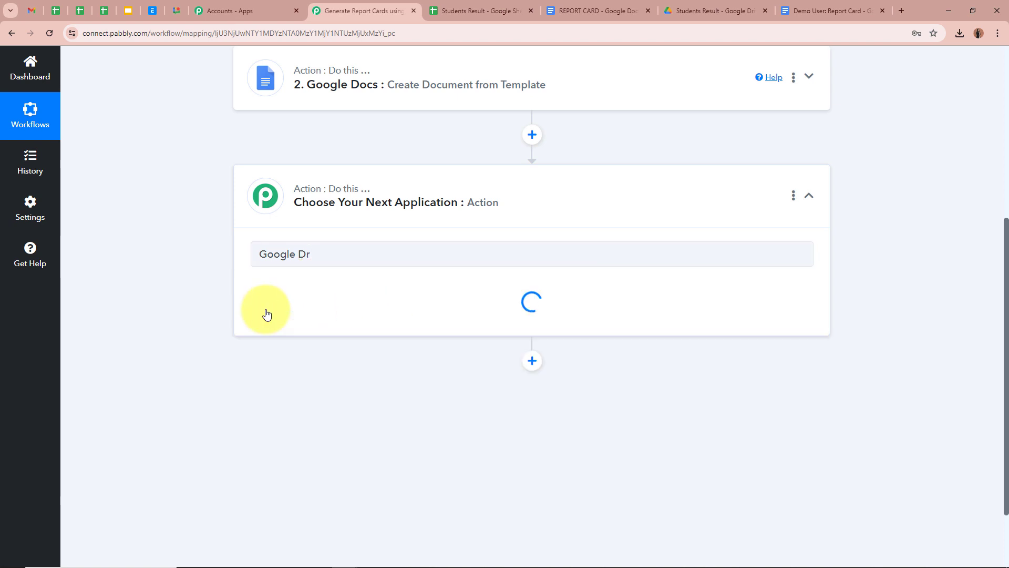
# Step: Set the Google Drive action event to Share a File With Anyone
pyautogui.click(352, 327)
pyautogui.scroll(-1, 363, 252)
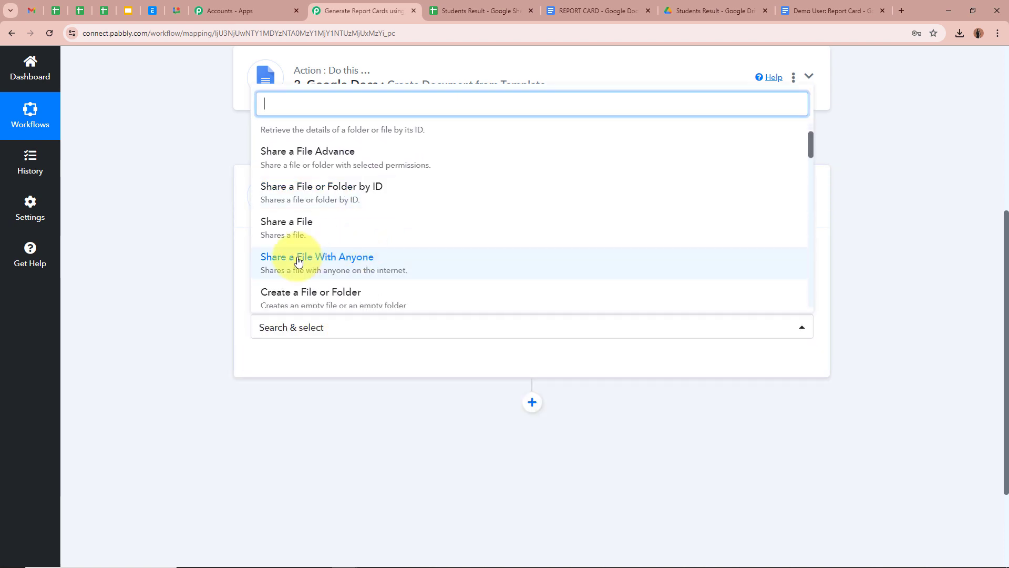
pyautogui.click(398, 262)
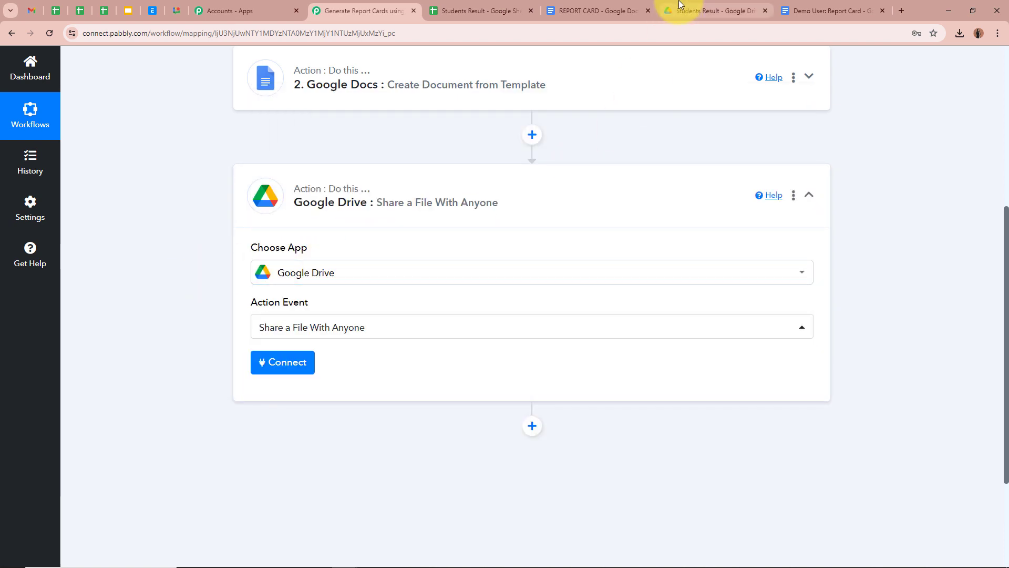
# Step: Recheck the generated report card document, and connect the Share a File With Anyone action to Google Drive
pyautogui.click(804, 10)
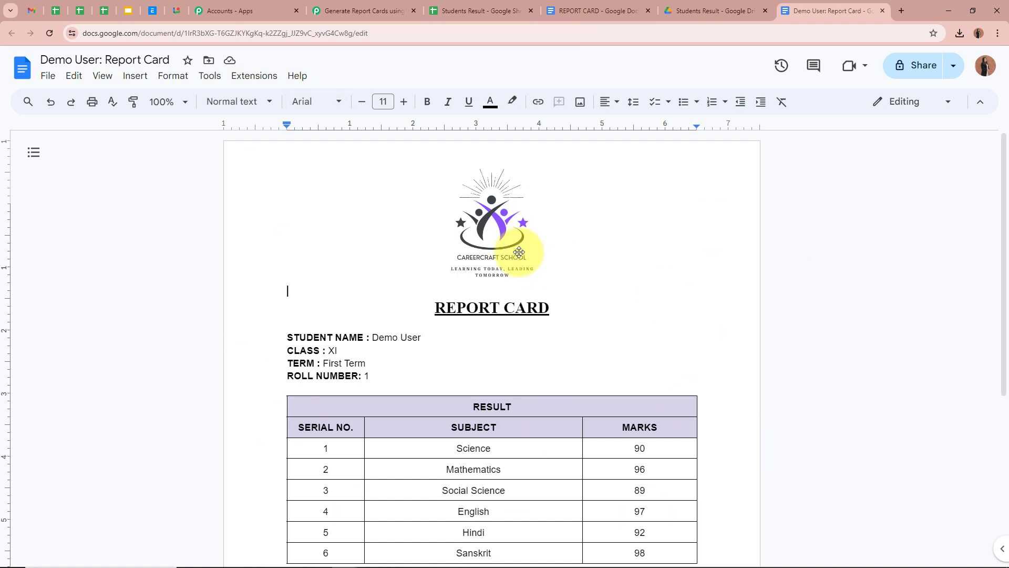
pyautogui.click(326, 12)
pyautogui.scroll(-3, 245, 287)
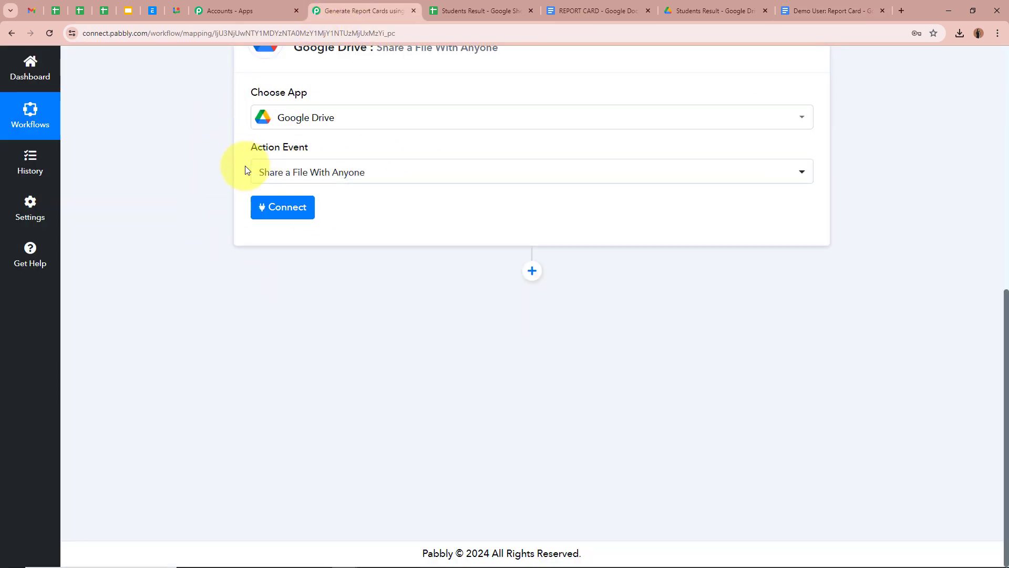
pyautogui.click(269, 215)
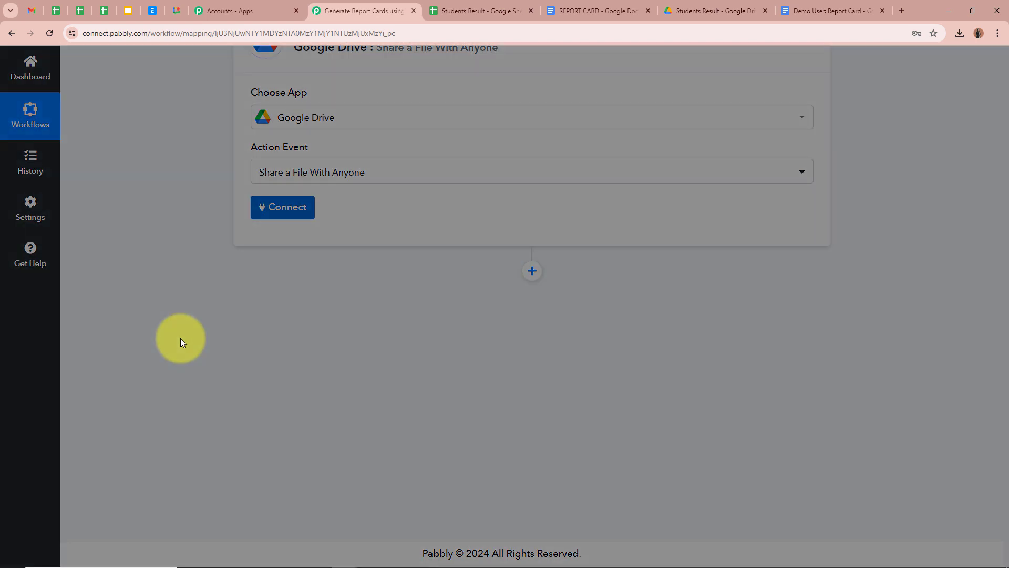
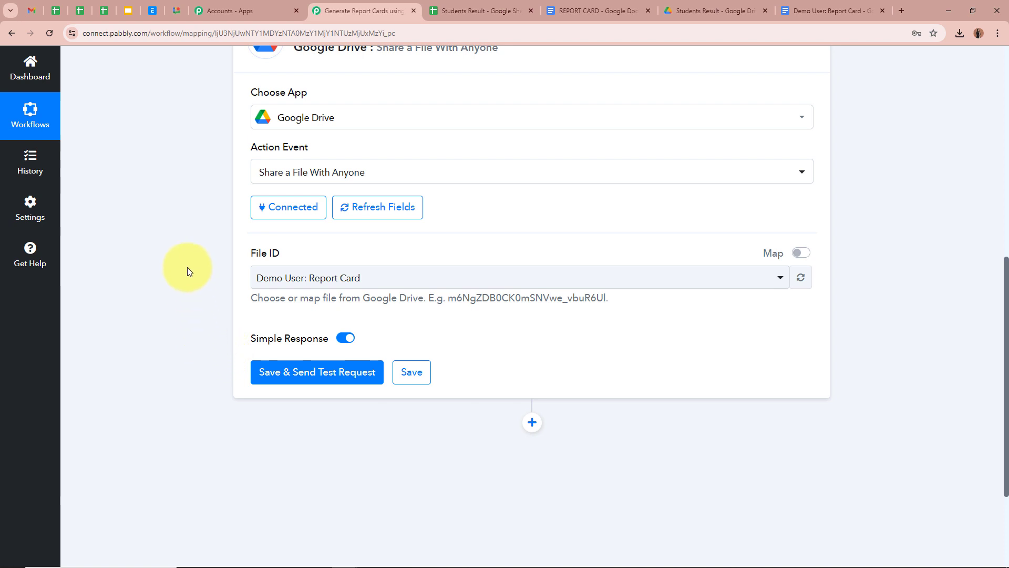
# Step: Turn on mapping for the Google Drive step's File ID and replace it with the DocumentId from the Google Docs step
pyautogui.scroll(-2, 187, 267)
pyautogui.scroll(1, 187, 267)
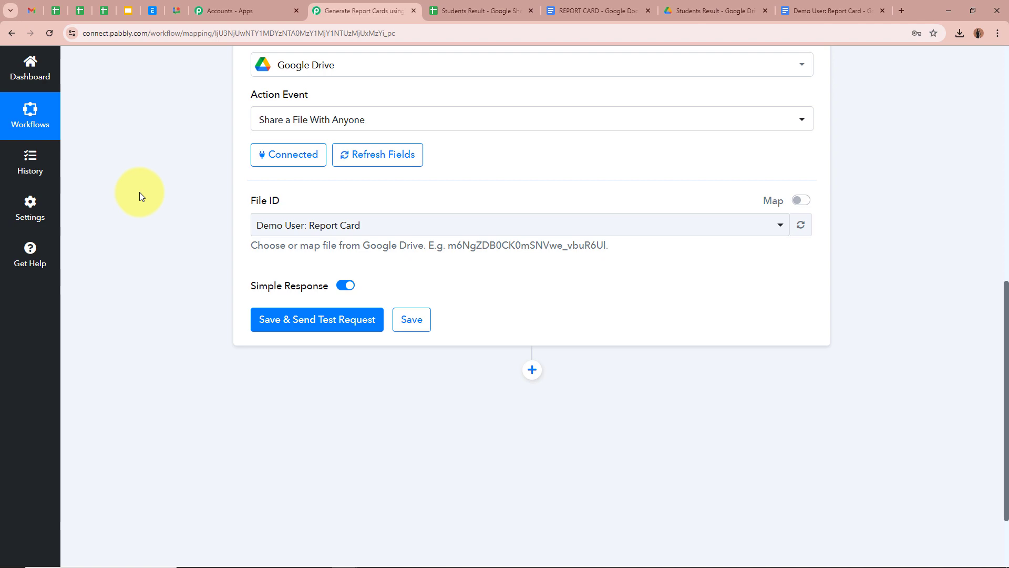
pyautogui.scroll(4, 140, 192)
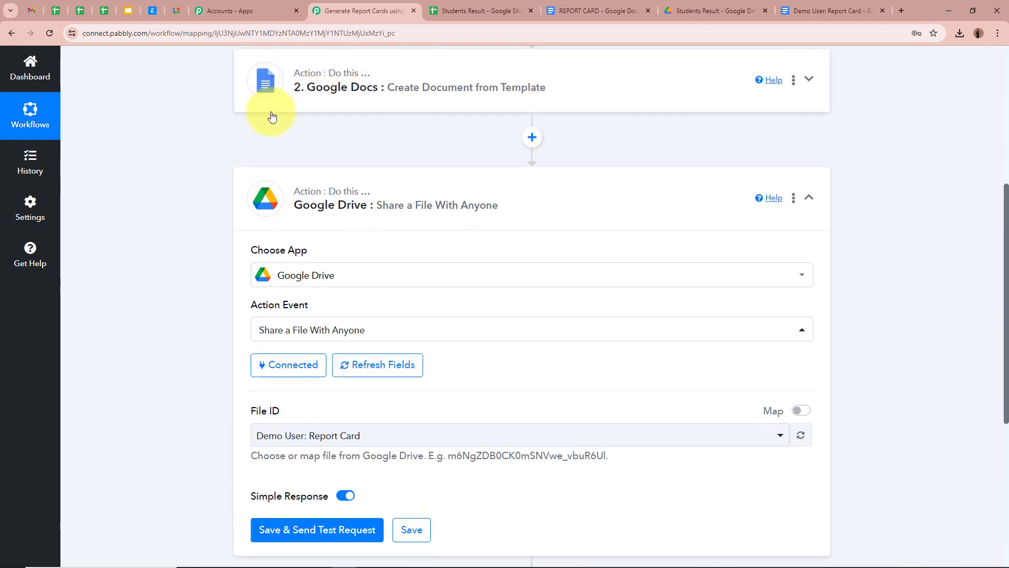
pyautogui.scroll(-4, 212, 211)
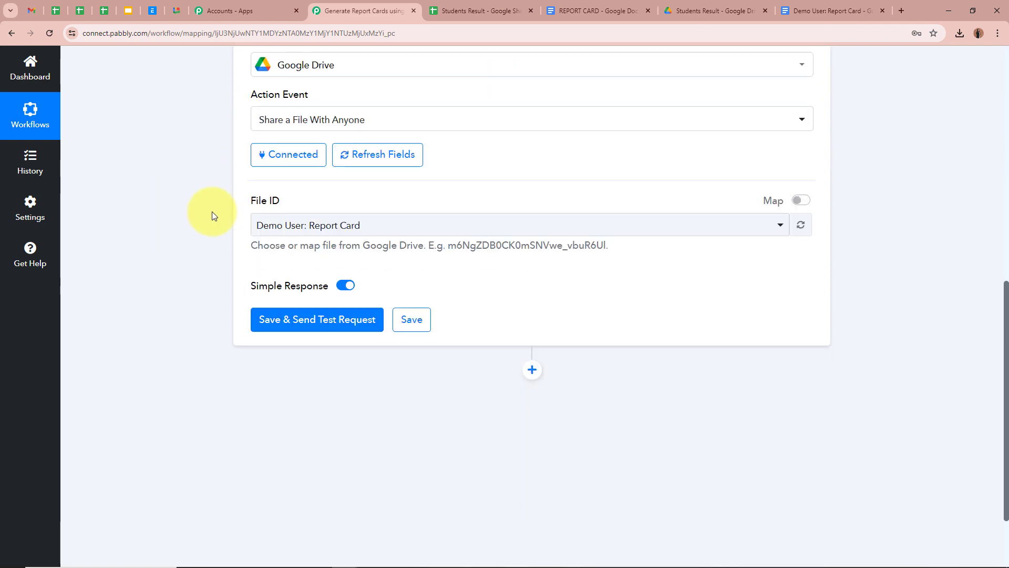
pyautogui.click(833, 10)
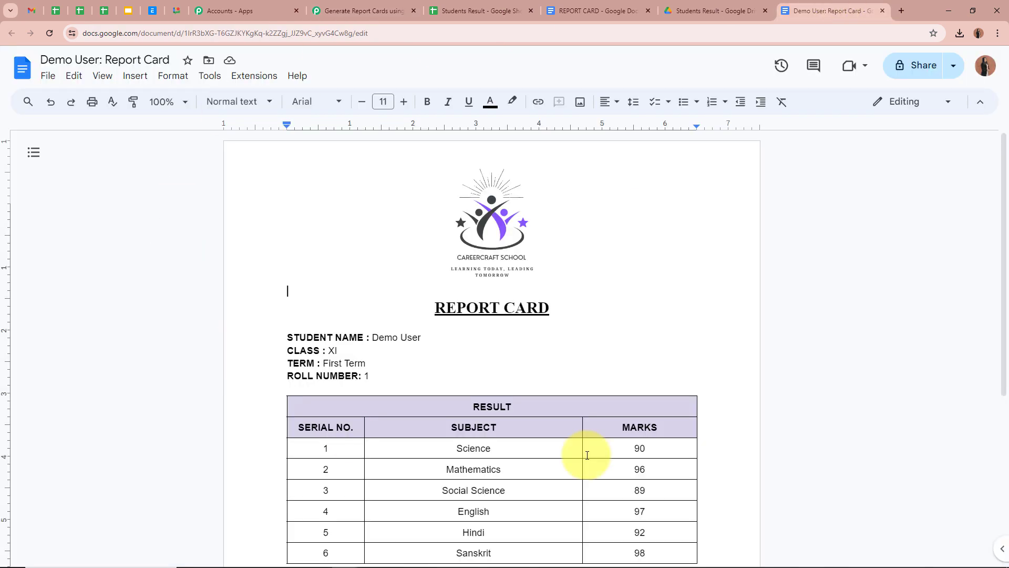
pyautogui.click(362, 10)
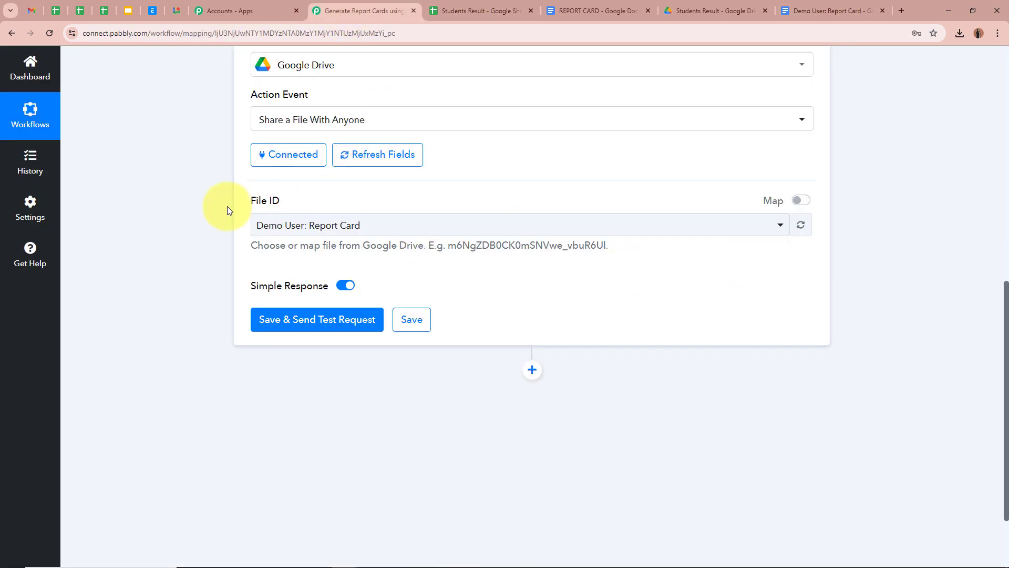
pyautogui.click(801, 201)
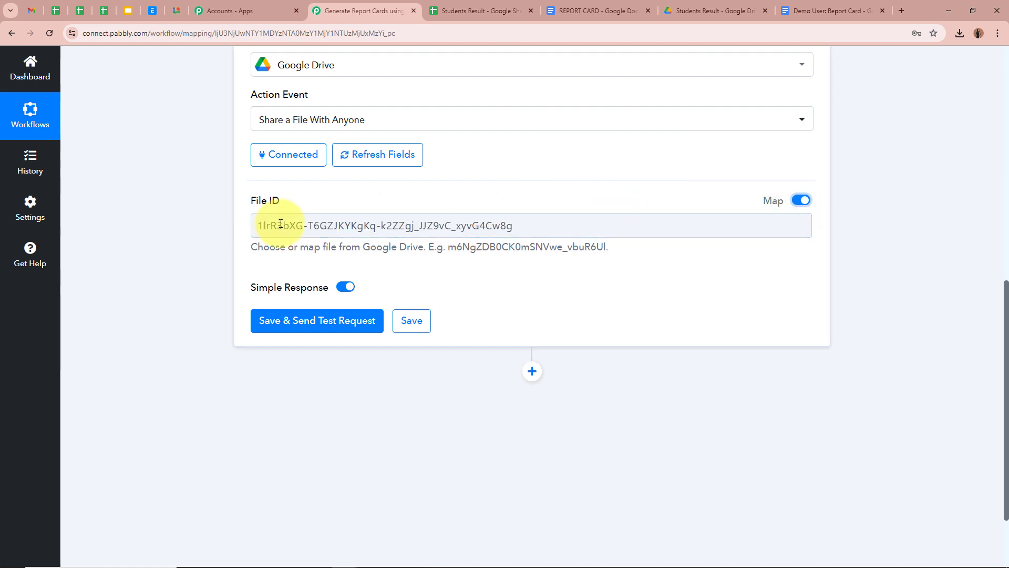
pyautogui.click(654, 225)
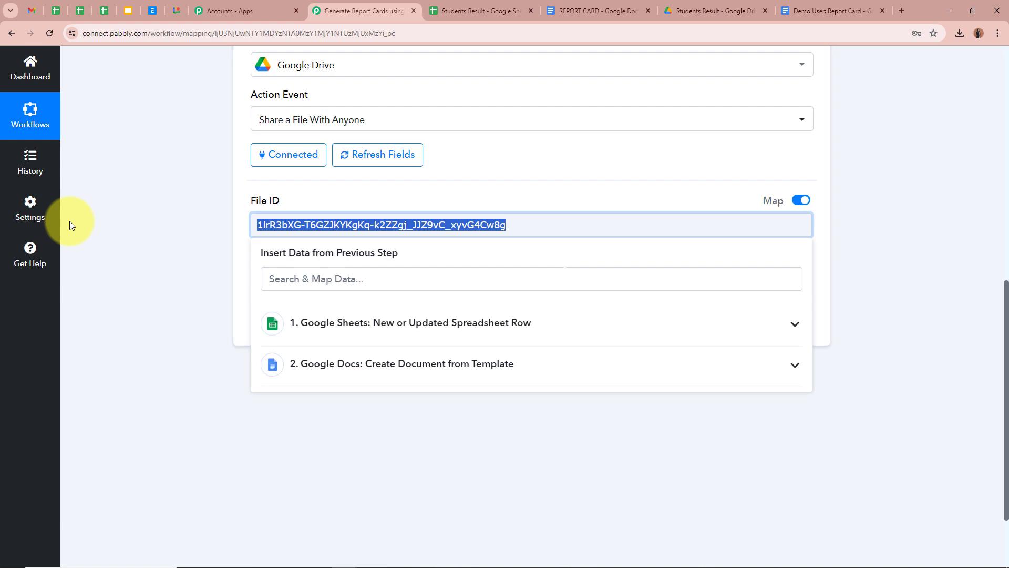
pyautogui.press('BackSpace')
pyautogui.click(428, 376)
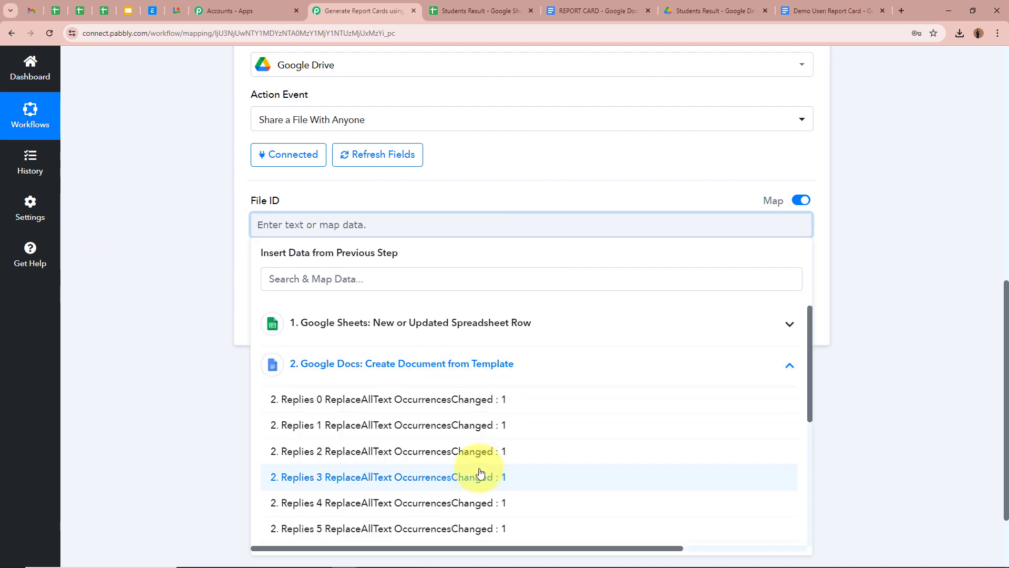
pyautogui.scroll(-5, 473, 476)
pyautogui.click(429, 532)
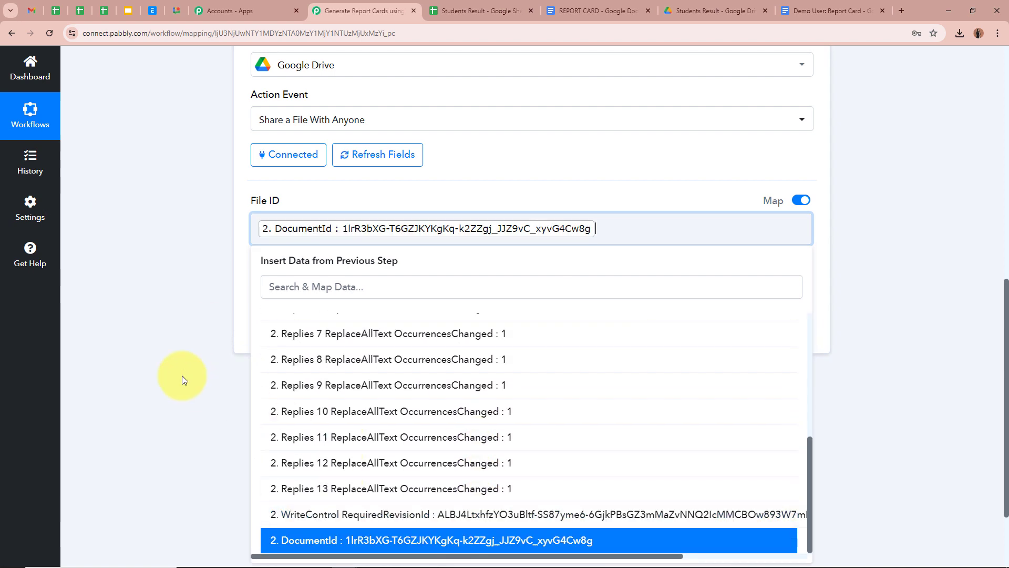
pyautogui.click(182, 376)
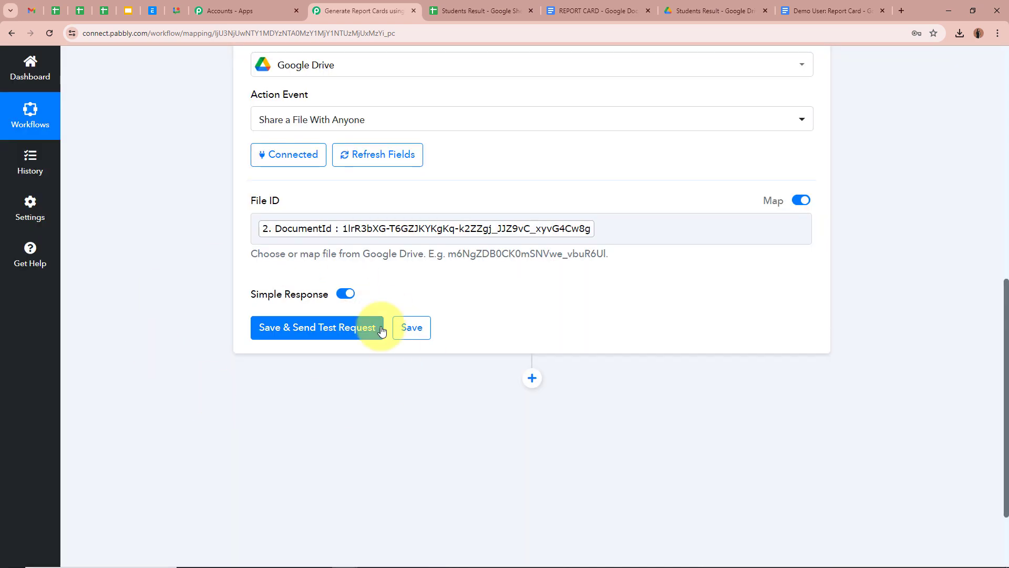
# Step: Save the Google Drive step, send a test request, and check the Res1 Id value in the response
pyautogui.click(338, 330)
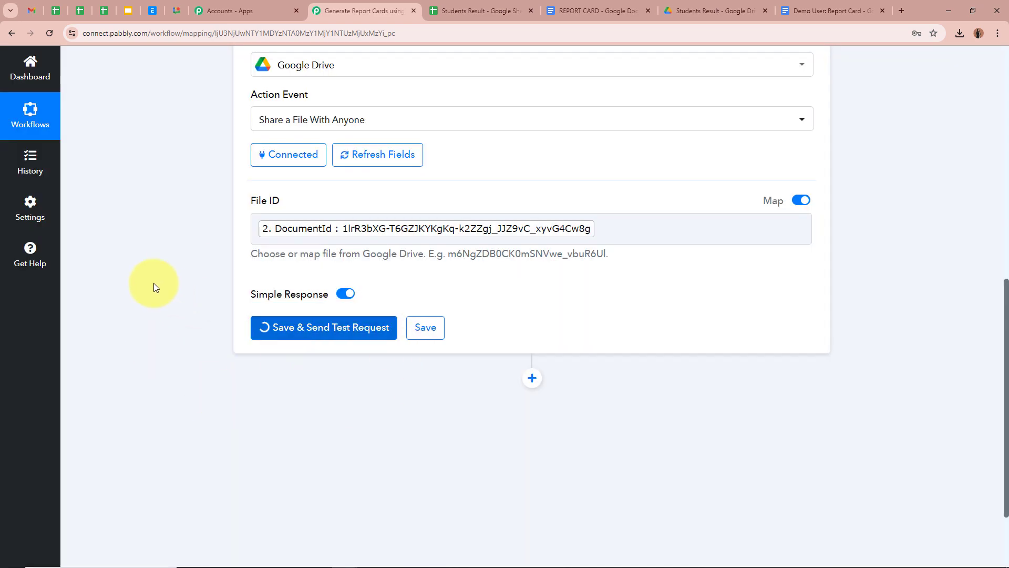
pyautogui.scroll(-3, 153, 283)
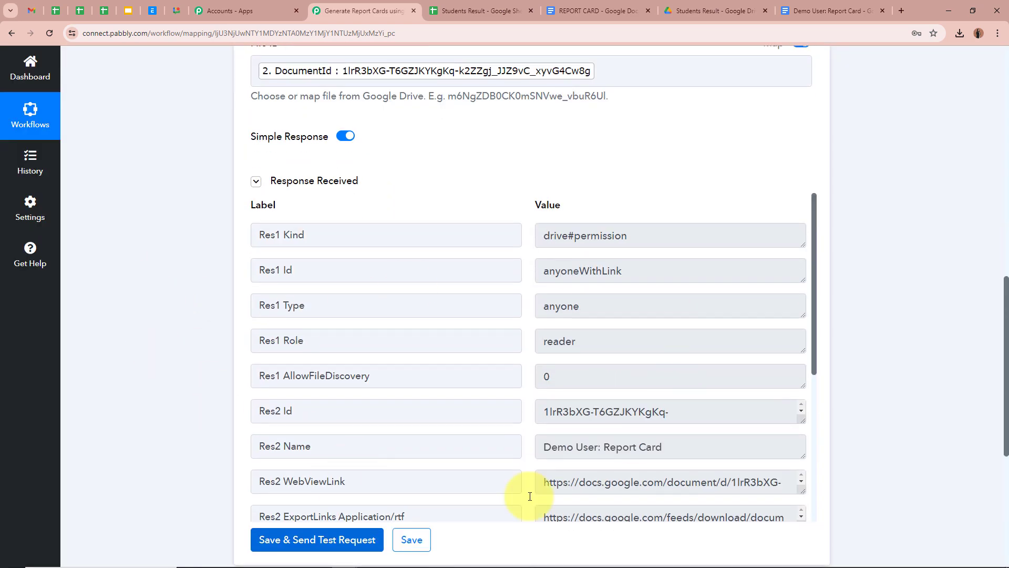
pyautogui.click(589, 261)
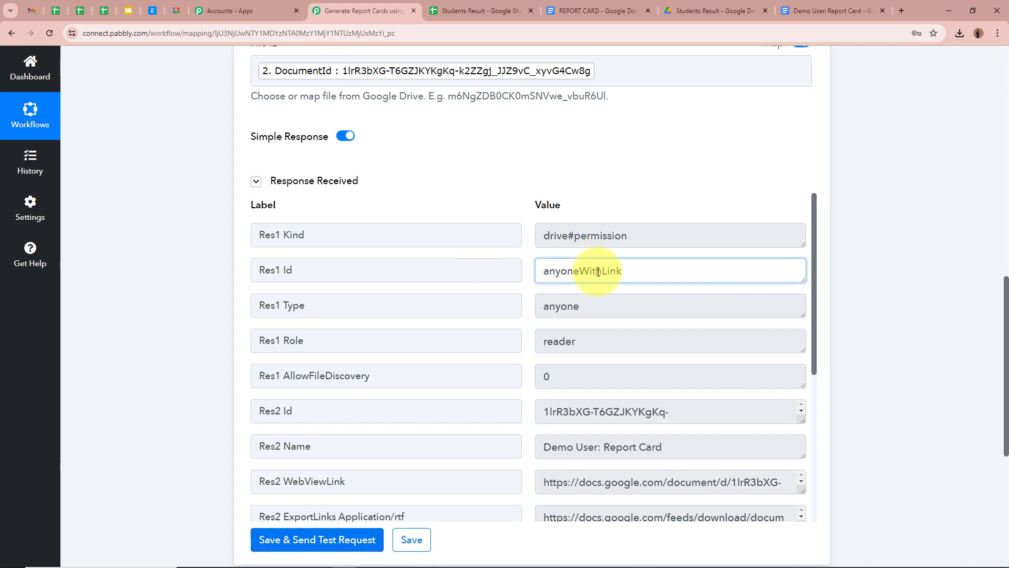
pyautogui.moveTo(620, 271); pyautogui.dragTo(480, 271)
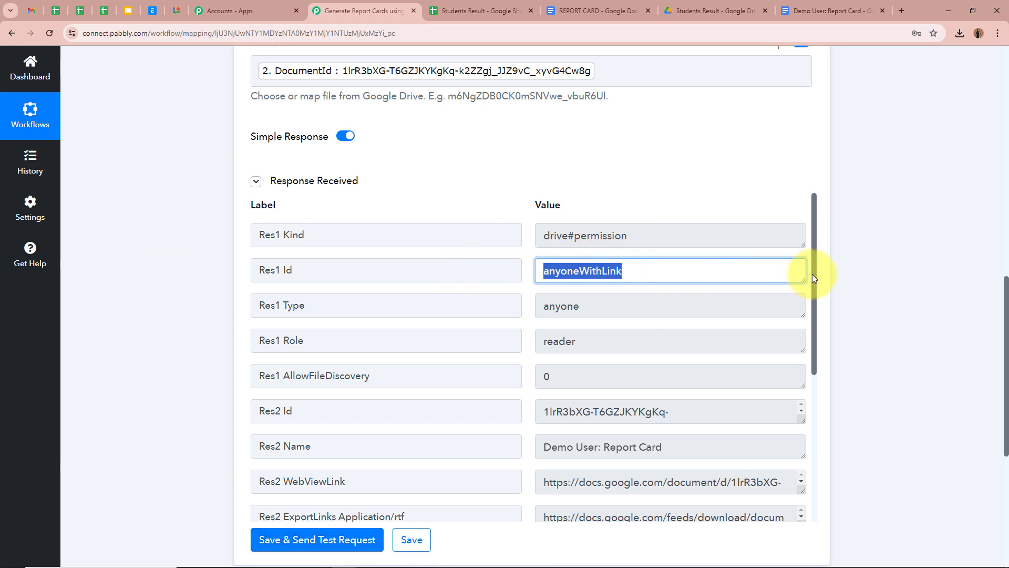
pyautogui.click(854, 273)
# Step: Review the shared report card document from header to signatures, and examine the file links in the Google Drive response
pyautogui.click(853, 4)
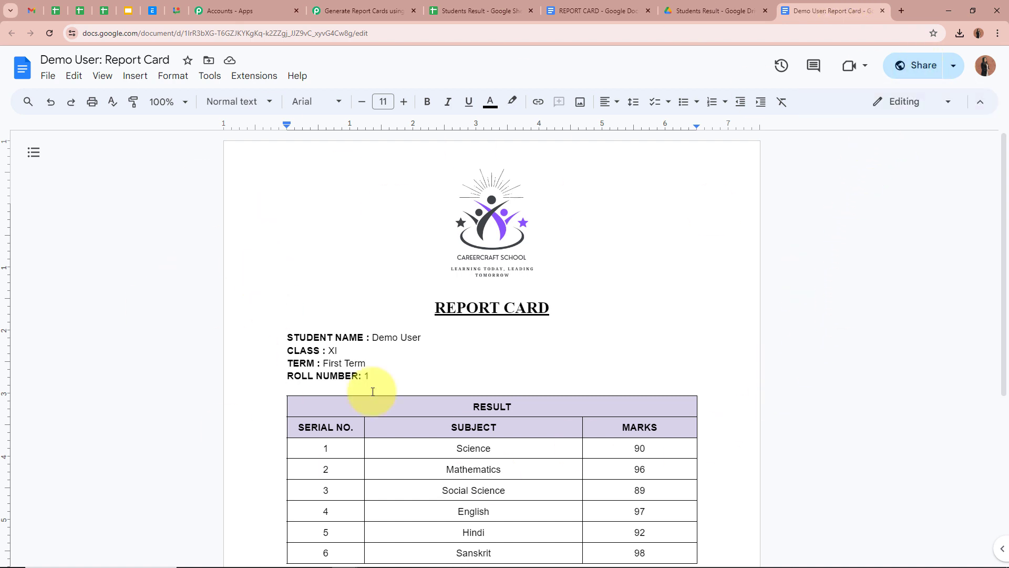
pyautogui.scroll(-4, 137, 333)
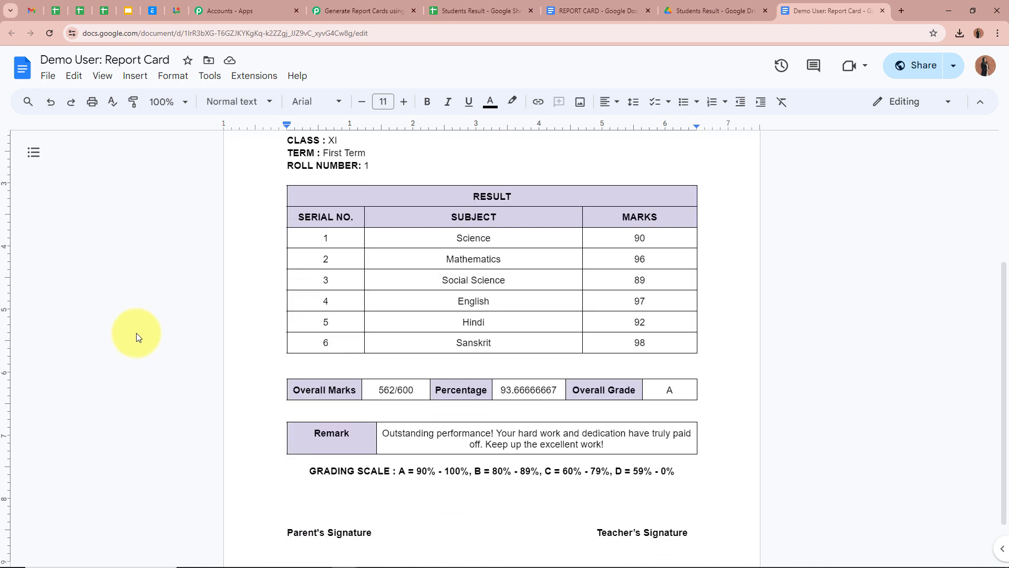
pyautogui.scroll(4, 137, 332)
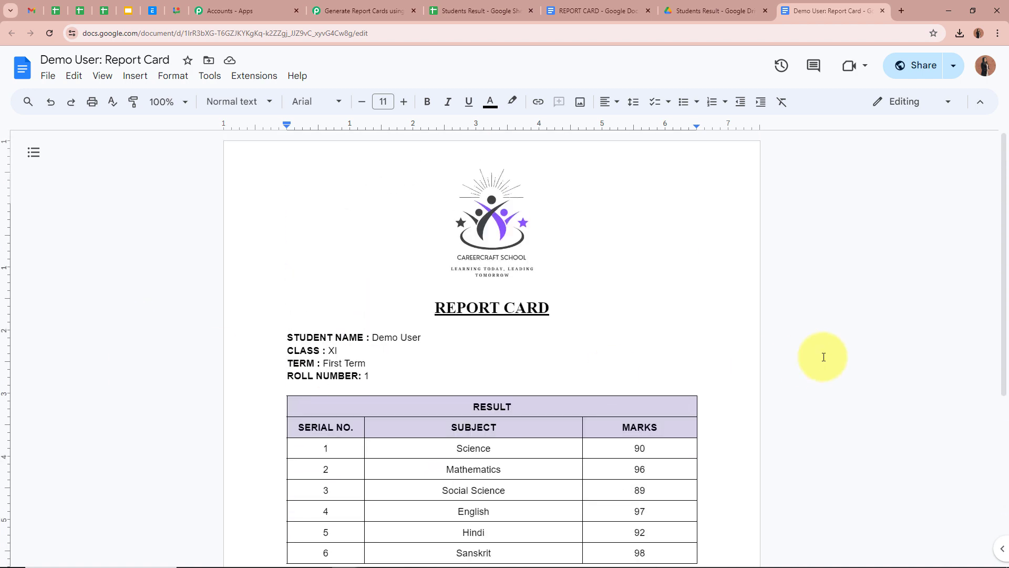
pyautogui.click(387, 7)
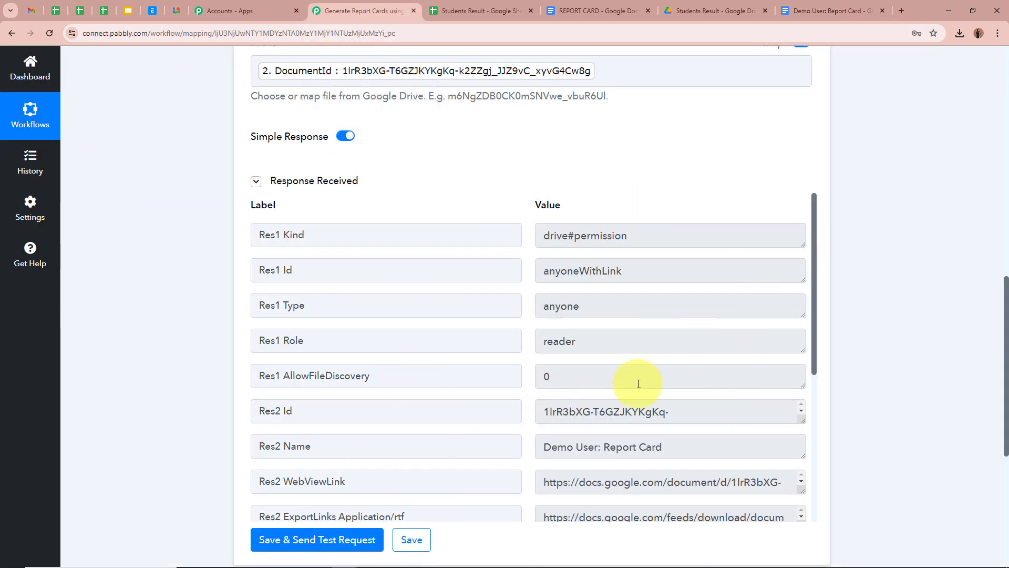
pyautogui.scroll(-5, 639, 384)
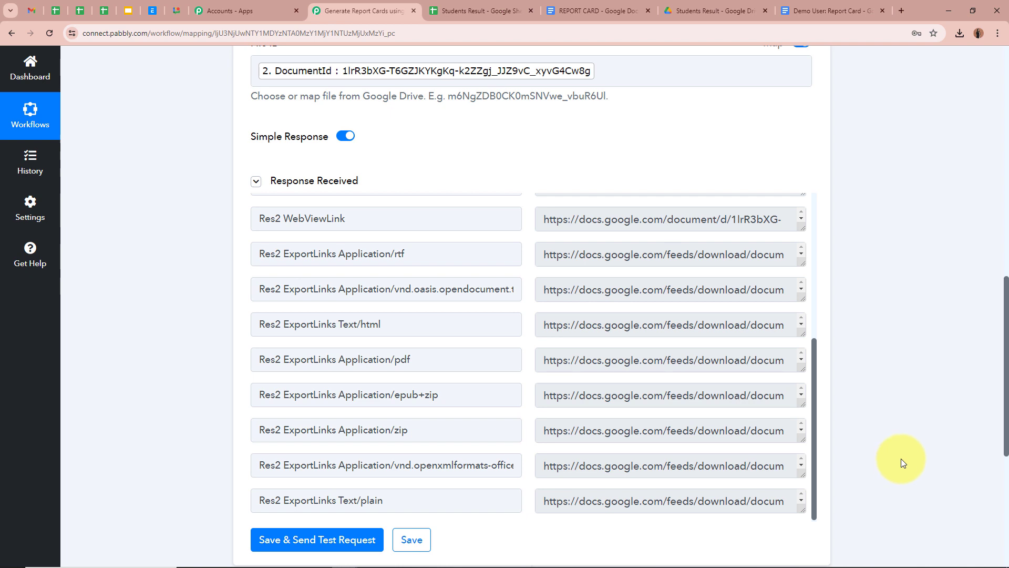
# Step: Add Google Sheets as a new action after the Google Drive step
pyautogui.scroll(-5, 901, 458)
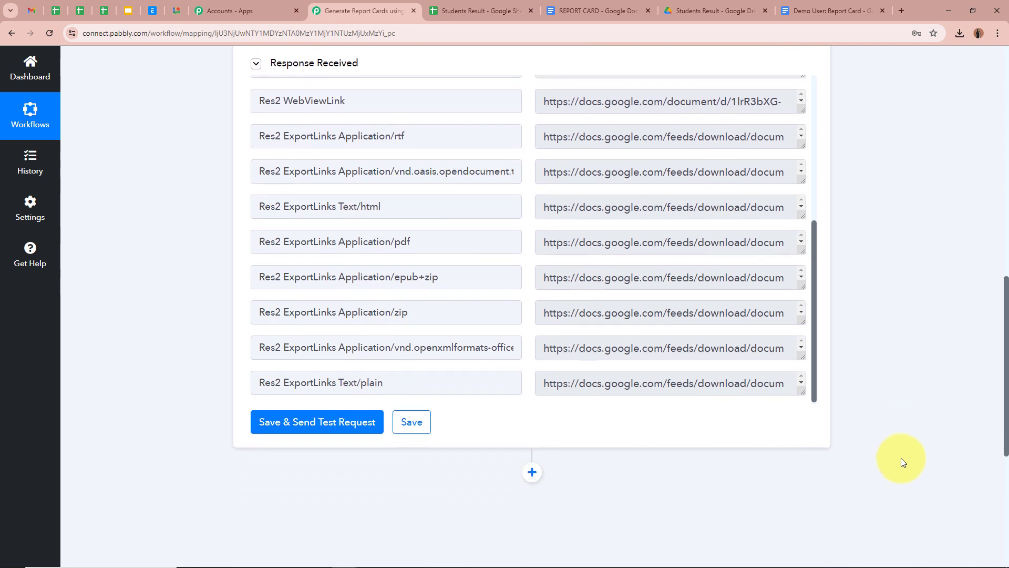
pyautogui.click(532, 327)
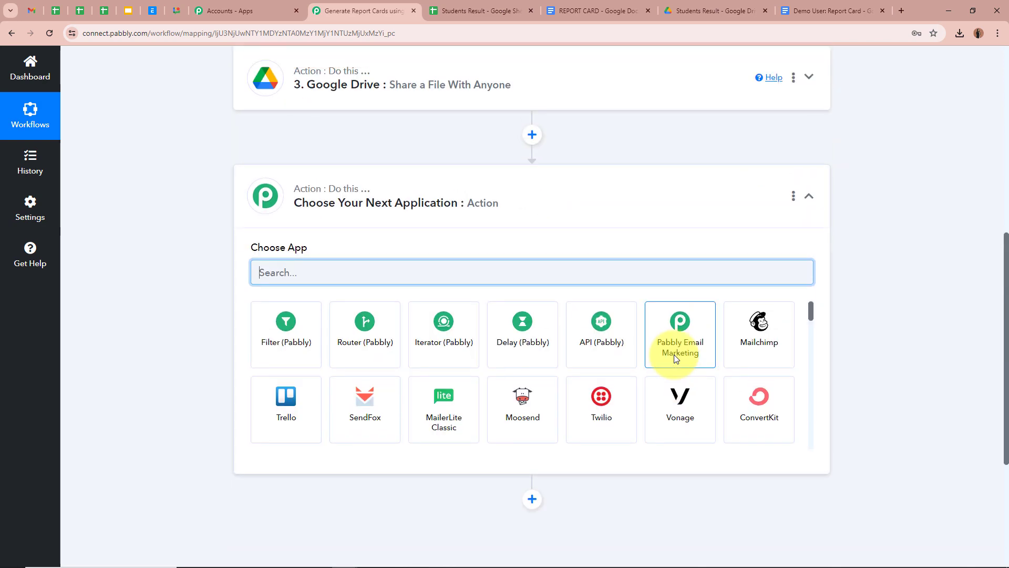
pyautogui.write('oogle')
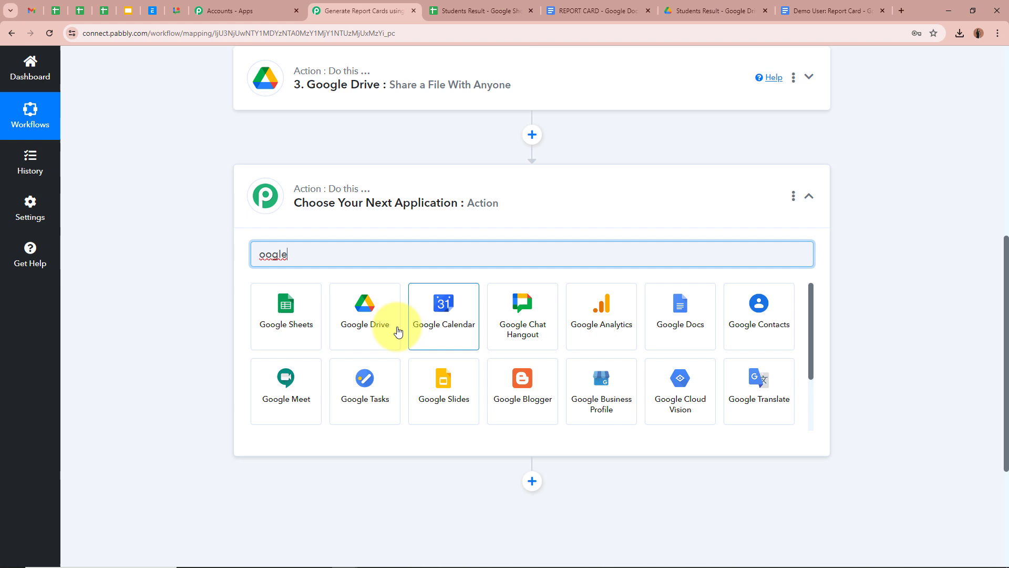
pyautogui.click(274, 332)
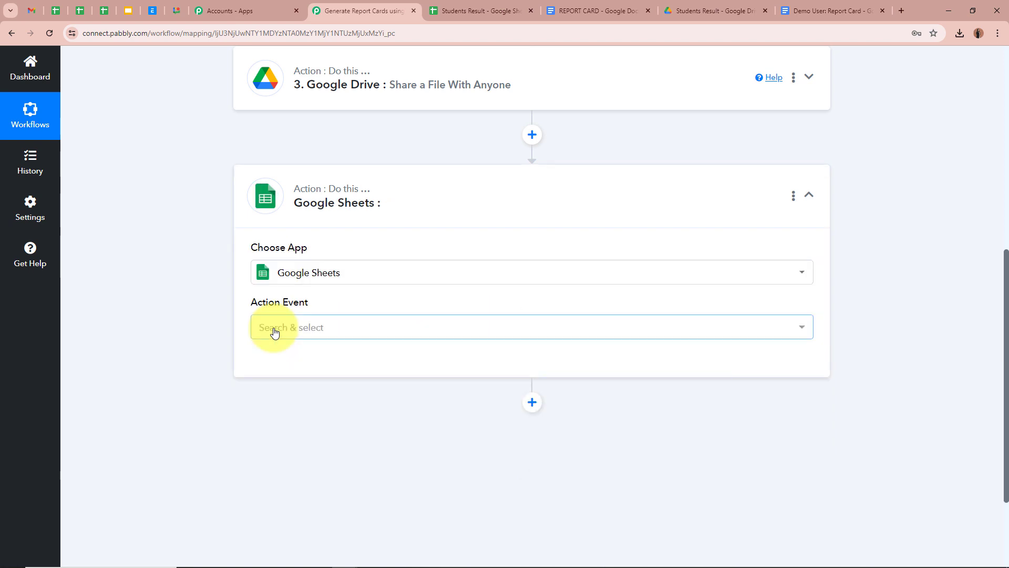
# Step: Set the Google Sheets action event to Update Row and connect the action to Google Sheets
pyautogui.click(273, 332)
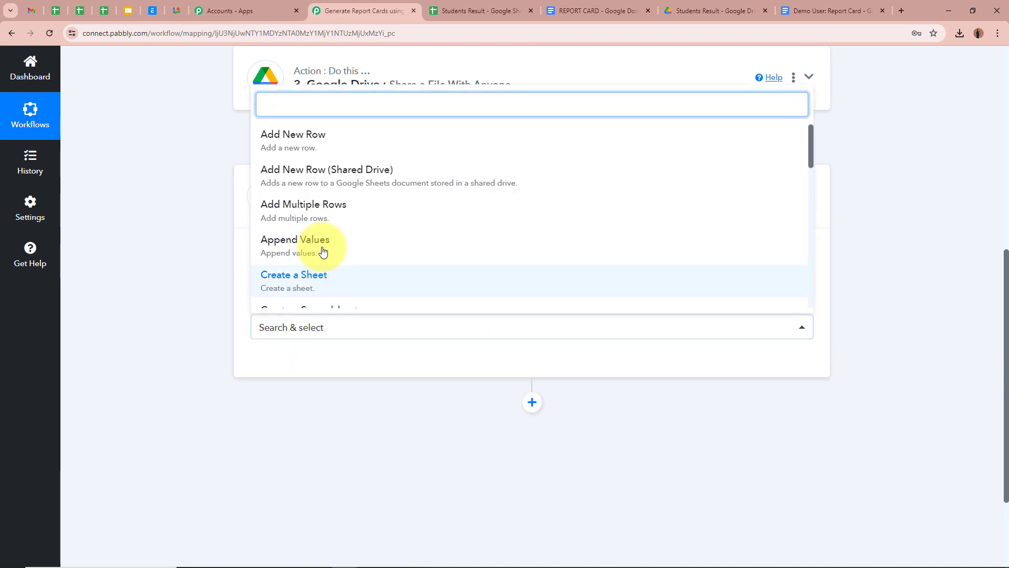
pyautogui.scroll(-8, 282, 237)
pyautogui.click(374, 225)
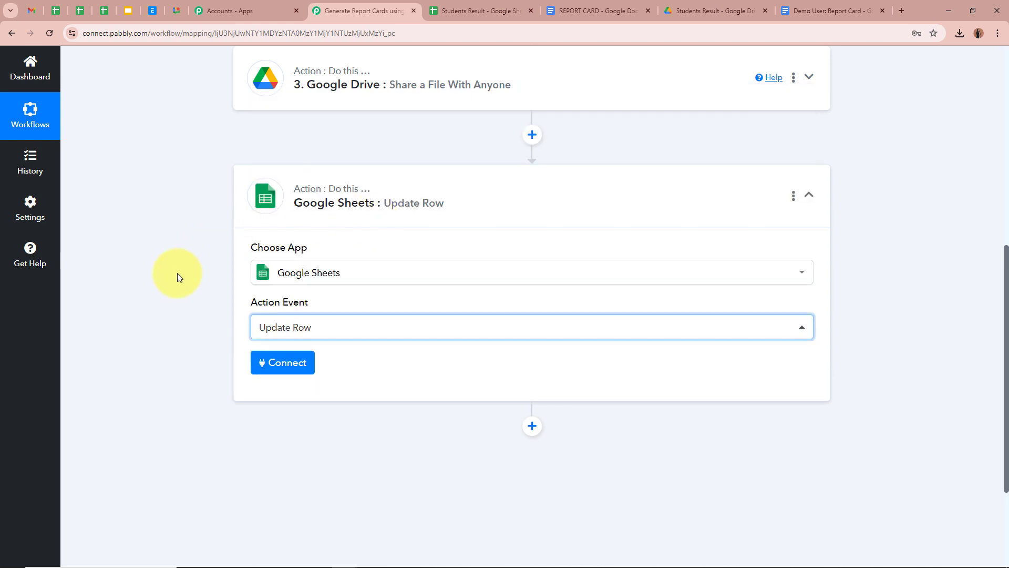
pyautogui.scroll(2, 177, 275)
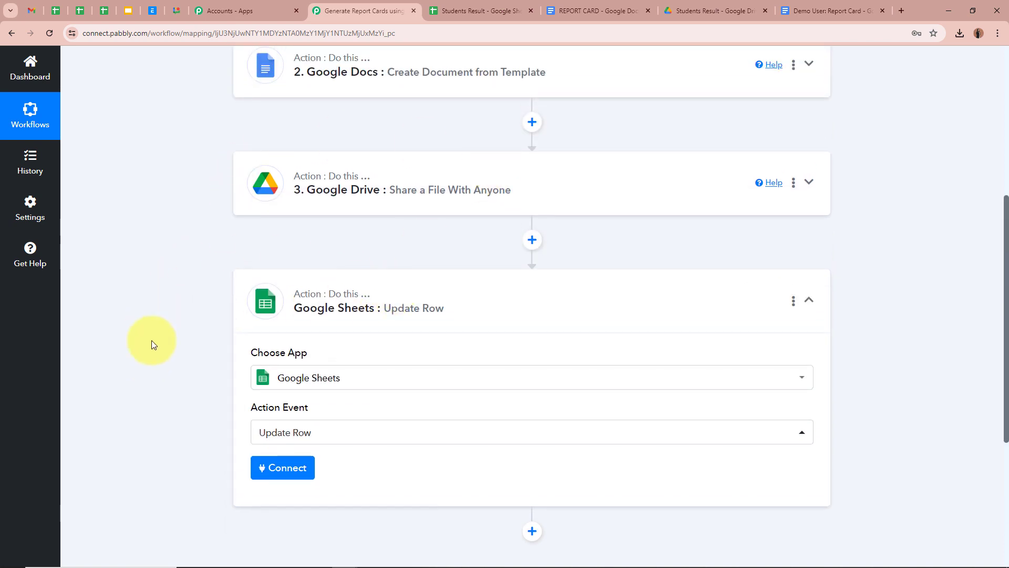
pyautogui.scroll(-3, 153, 342)
pyautogui.click(279, 316)
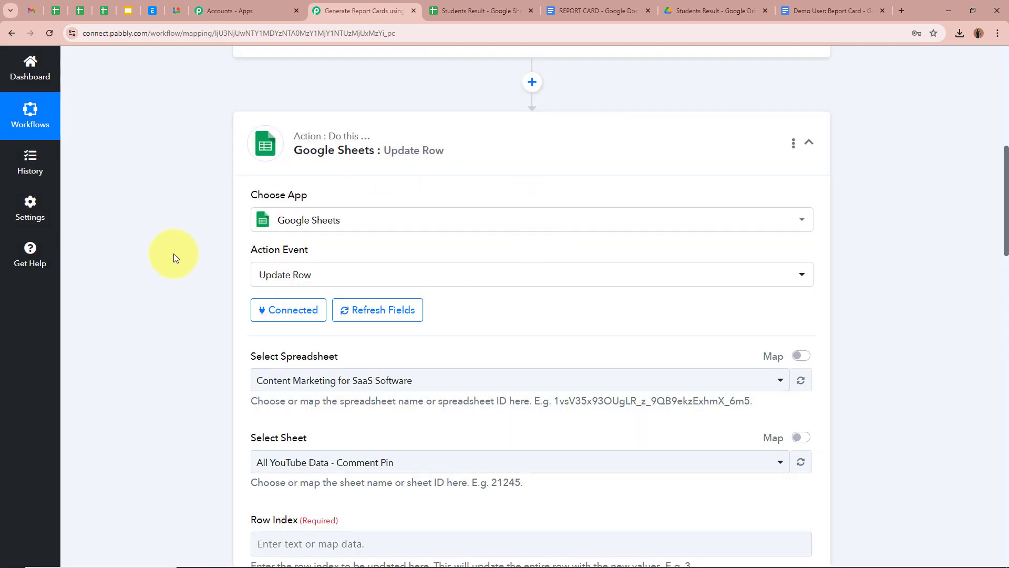
# Step: Check the results spreadsheet's name and select Students Result as the spreadsheet for the Update Row action
pyautogui.scroll(-4, 173, 253)
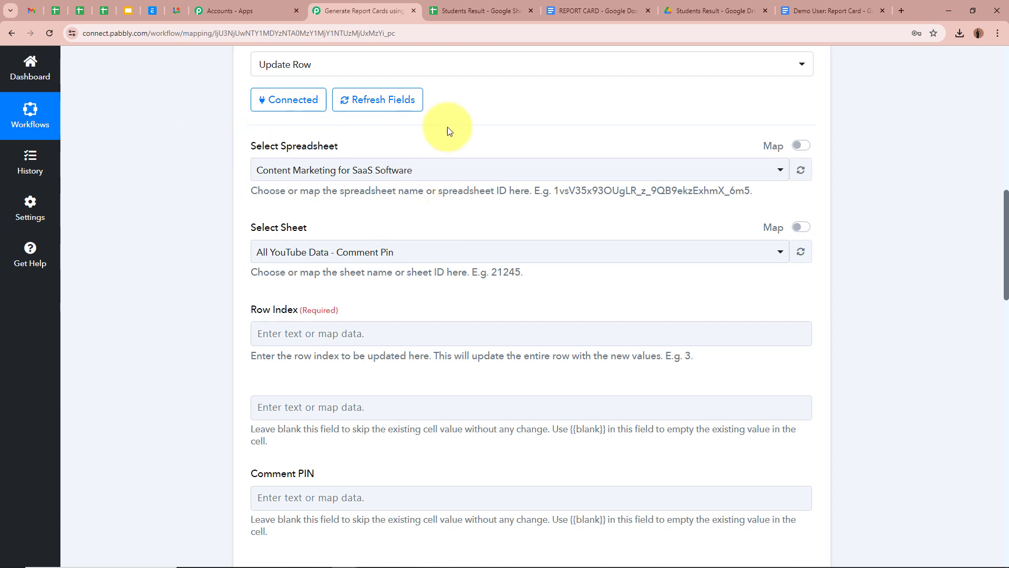
pyautogui.click(494, 9)
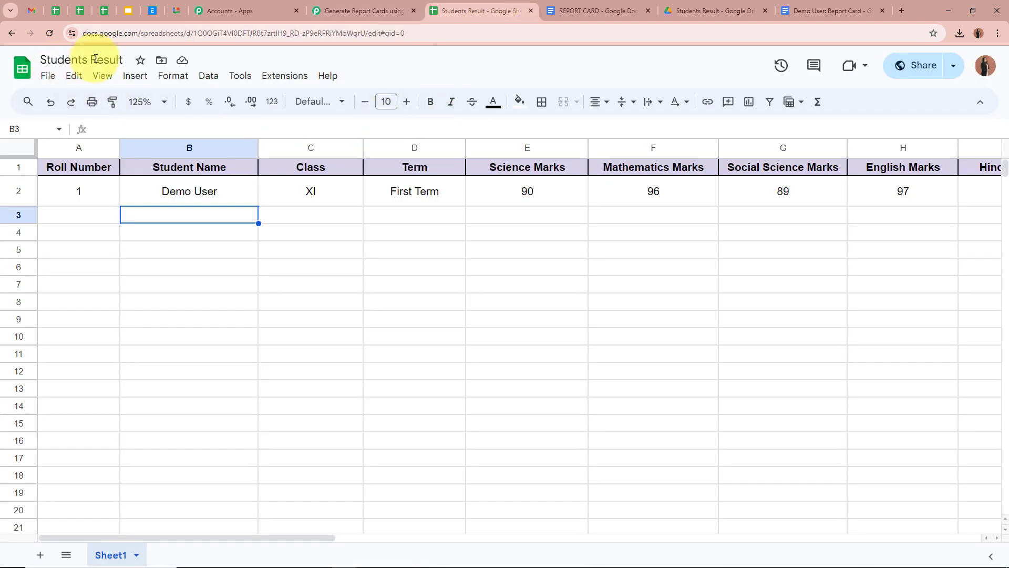
pyautogui.click(351, 8)
pyautogui.click(342, 169)
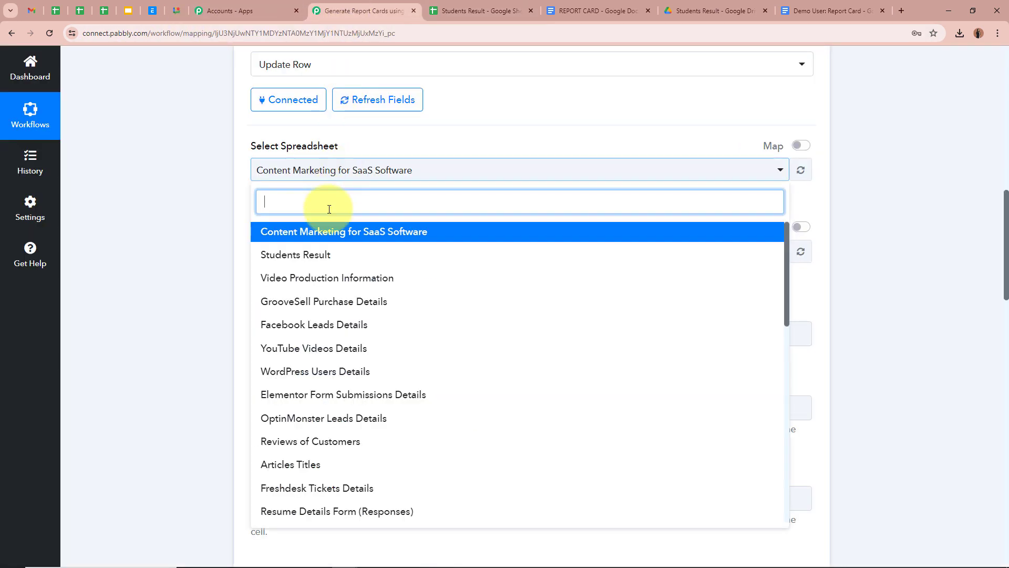
pyautogui.click(294, 253)
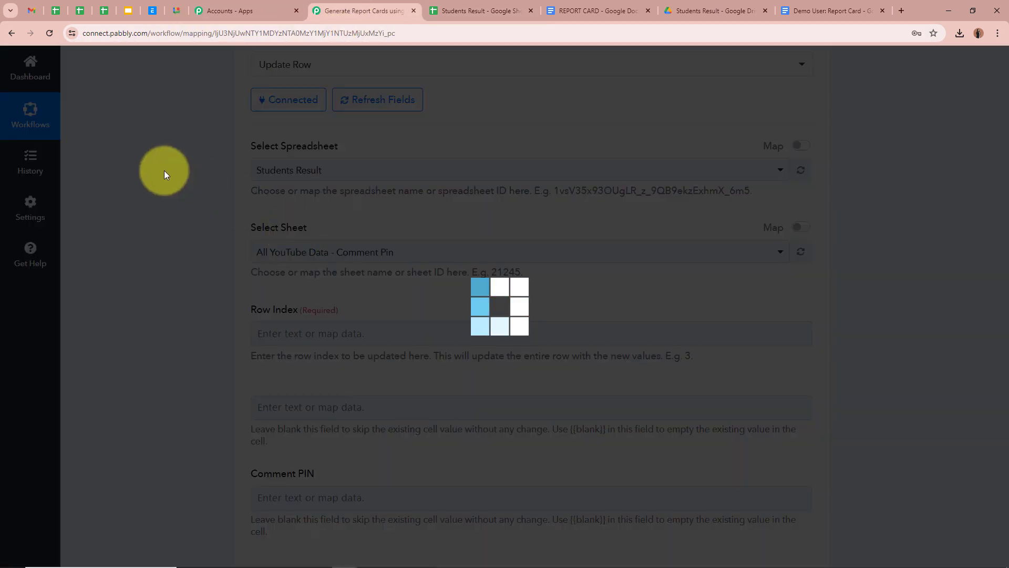
pyautogui.scroll(-2, 164, 171)
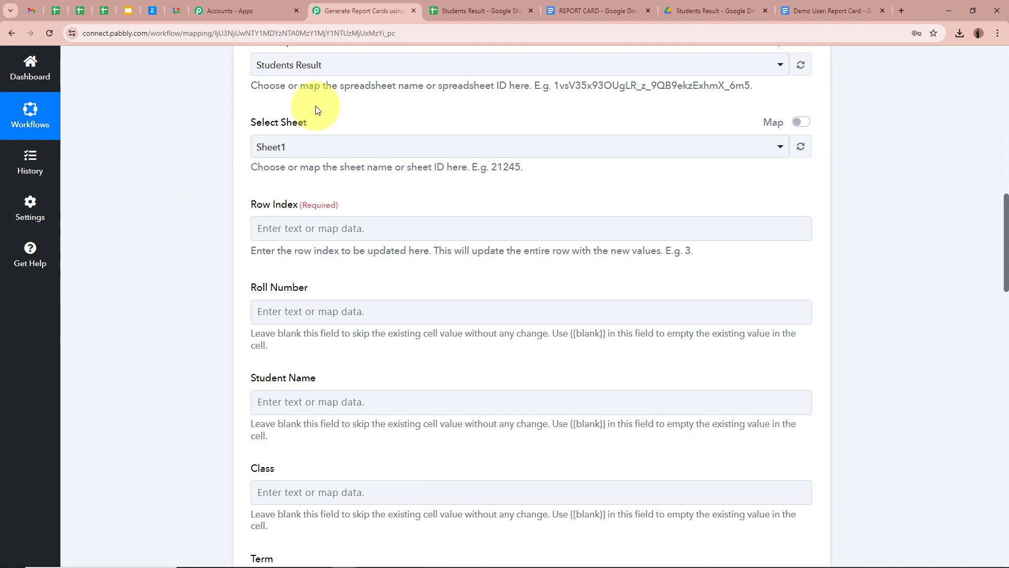
# Step: Check the sheet name in the Students Result spreadsheet and choose Sheet1 for the Update Row action
pyautogui.click(489, 9)
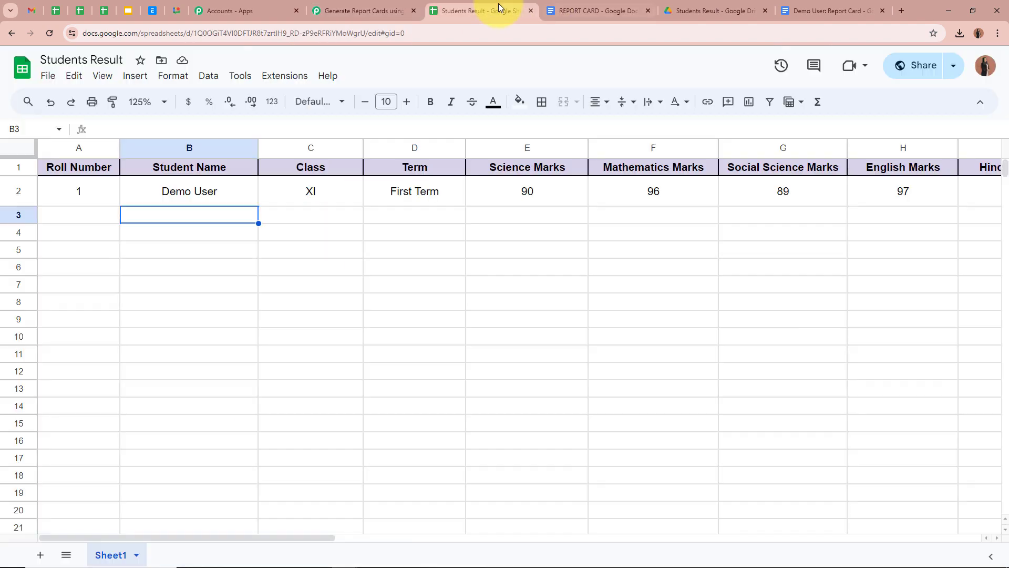
pyautogui.click(400, 11)
pyautogui.click(372, 147)
pyautogui.click(274, 206)
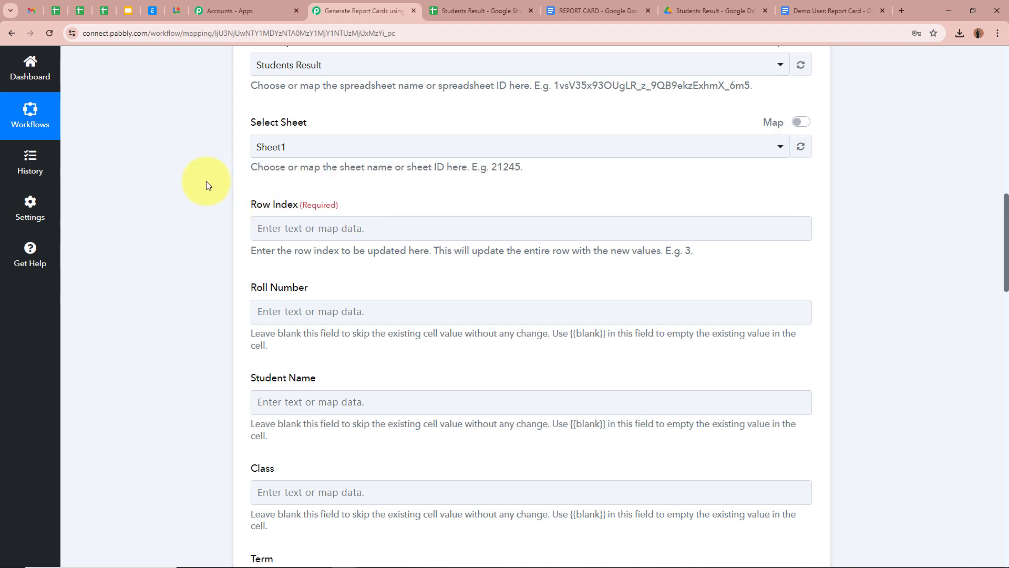
pyautogui.scroll(-1, 206, 181)
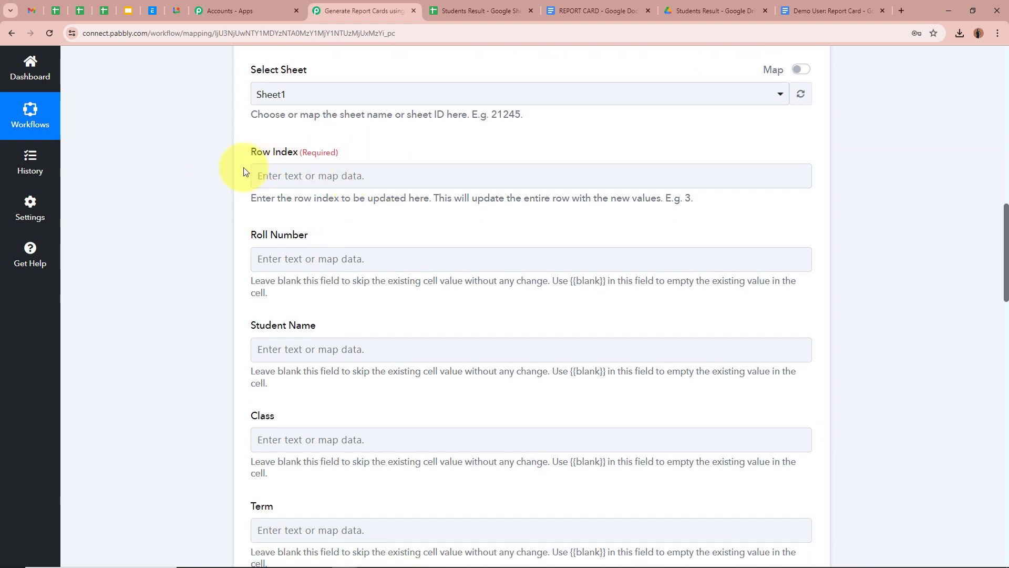
# Step: Map the Row Index field of the Update Row action to the RowIndex value from the Google Sheets trigger
pyautogui.click(297, 176)
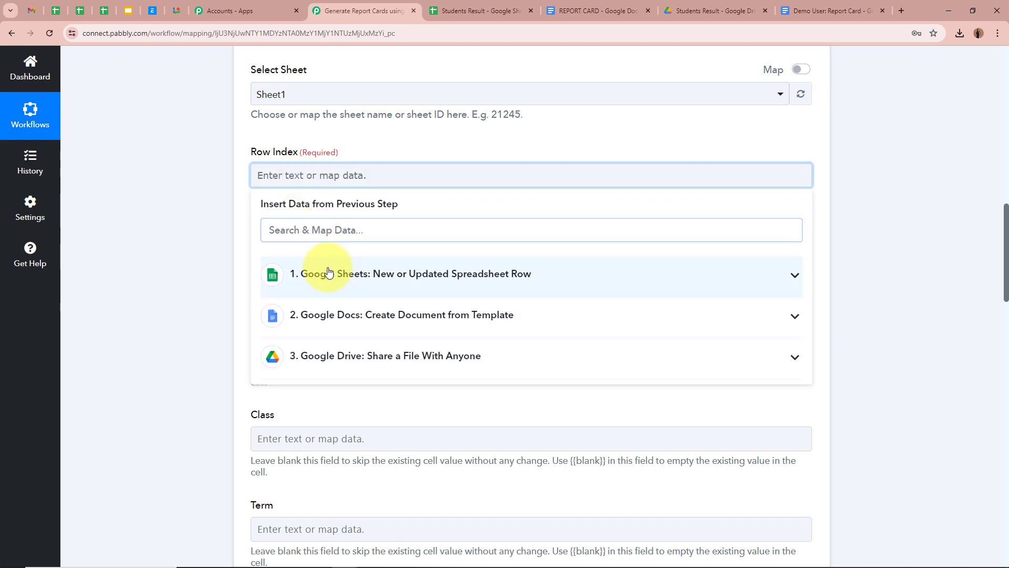
pyautogui.click(326, 272)
pyautogui.scroll(-2, 411, 423)
pyautogui.scroll(-2, 411, 424)
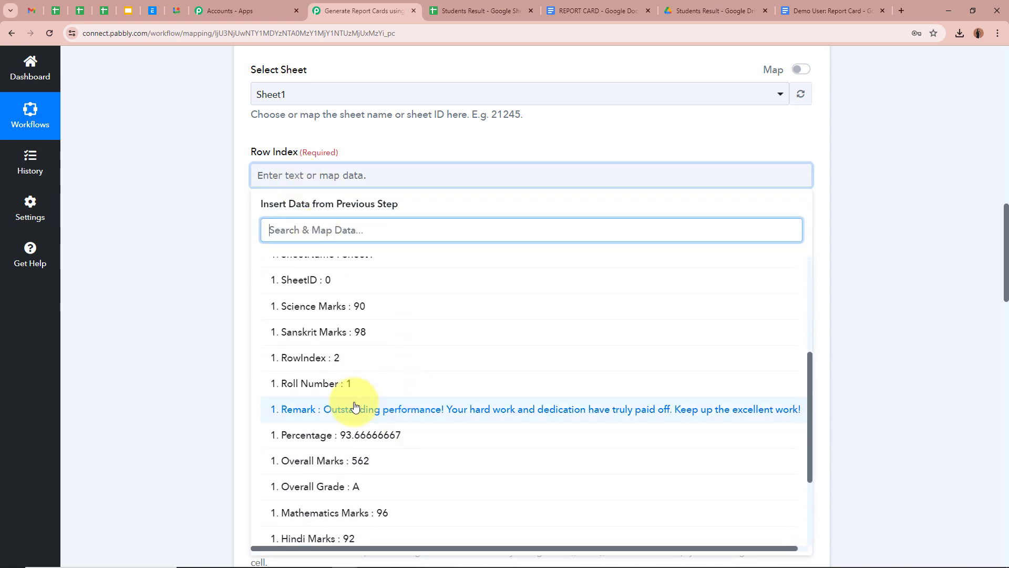
pyautogui.click(359, 356)
pyautogui.click(104, 157)
# Step: Map the Result Link field to the Res2 ExportLinks Application/pdf value from the Google Drive sharing step
pyautogui.scroll(-1, 156, 172)
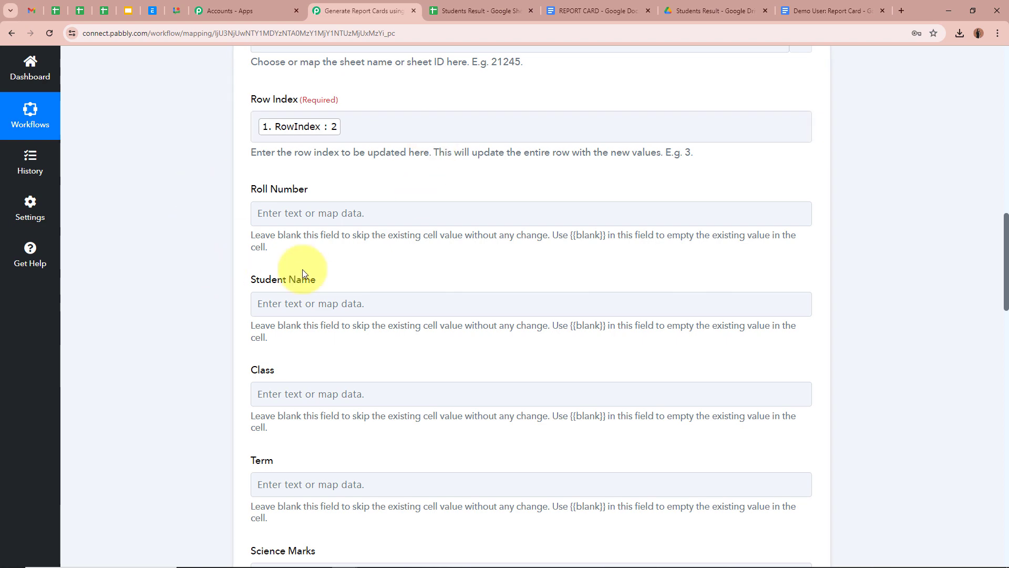
pyautogui.scroll(-2, 127, 175)
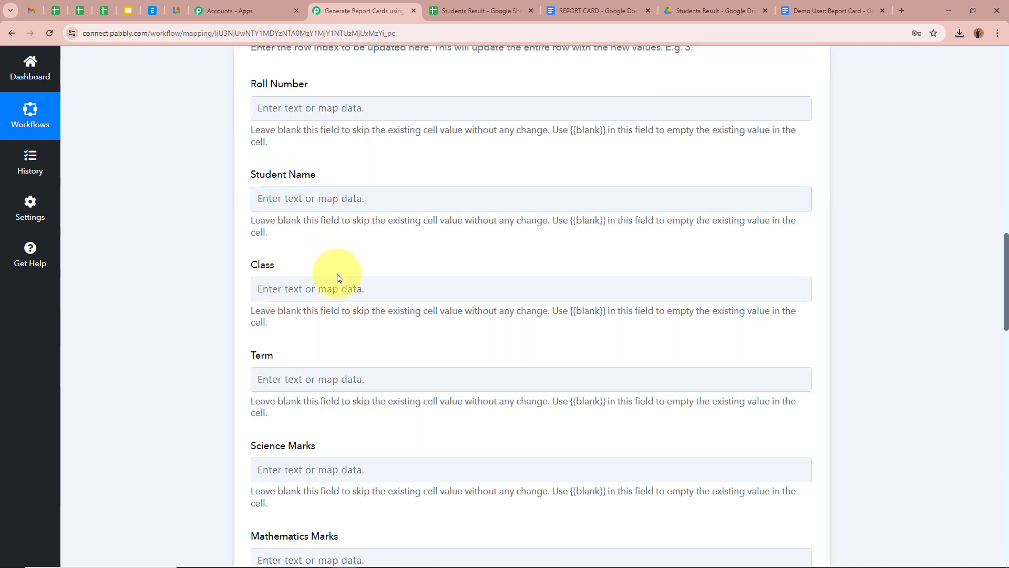
pyautogui.scroll(-10, 895, 405)
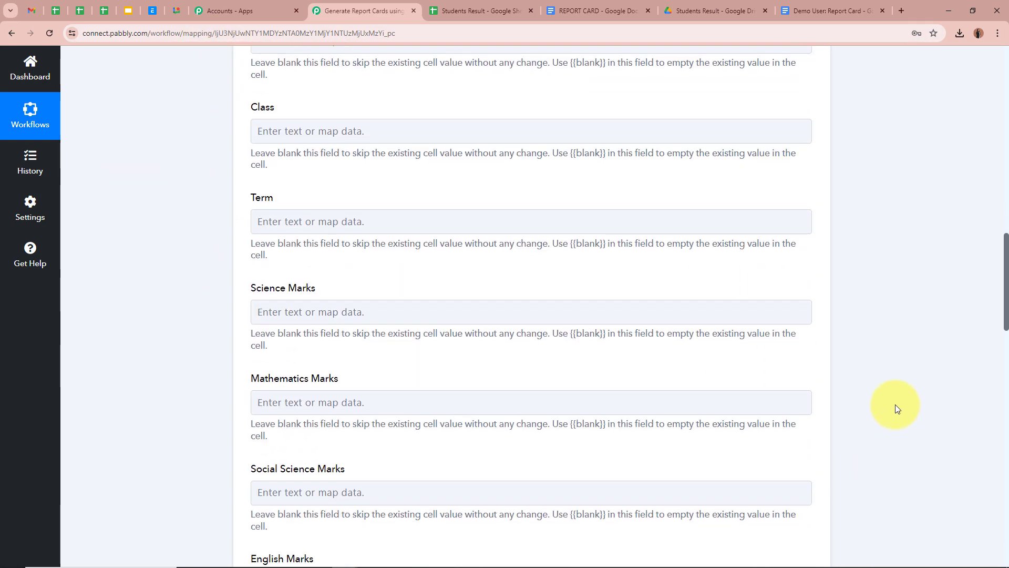
pyautogui.scroll(-9, 894, 405)
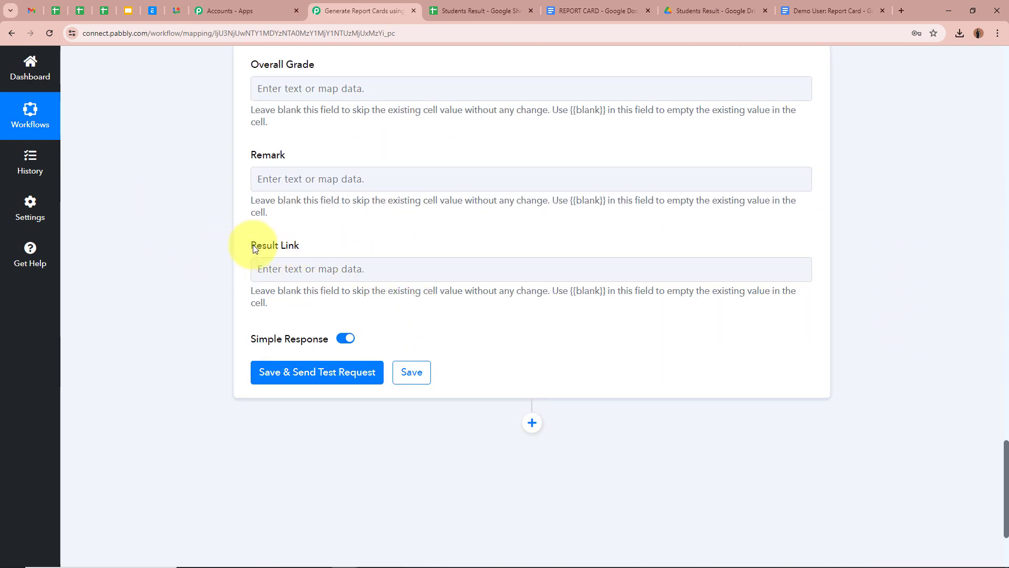
pyautogui.click(327, 270)
pyautogui.click(480, 454)
pyautogui.scroll(-4, 608, 489)
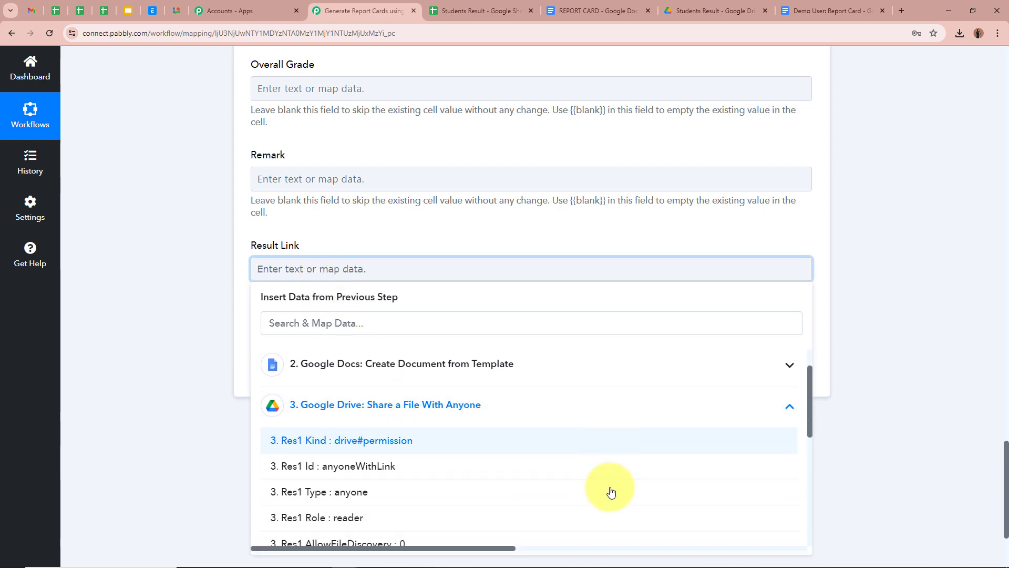
pyautogui.scroll(-5, 578, 499)
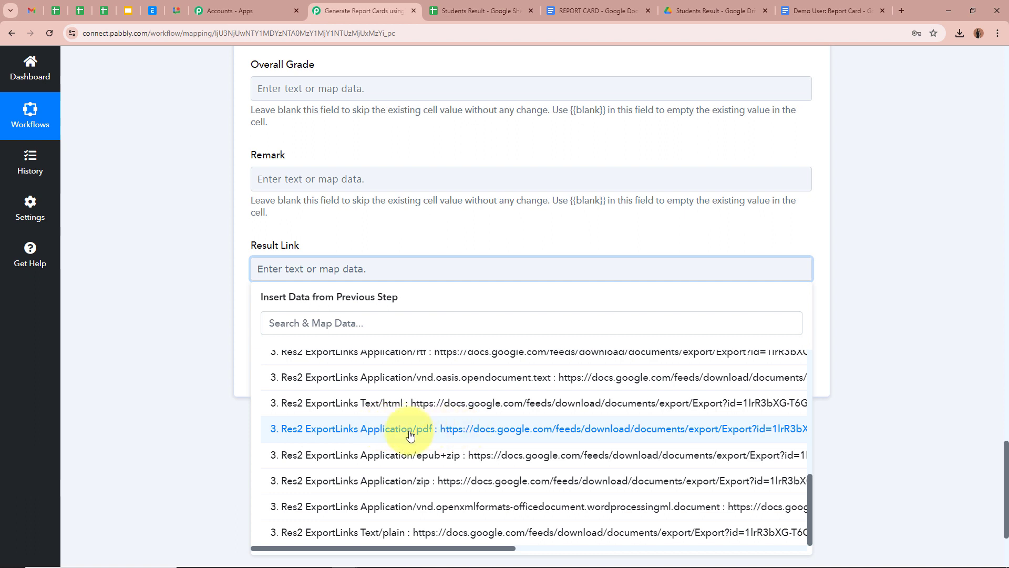
pyautogui.click(524, 436)
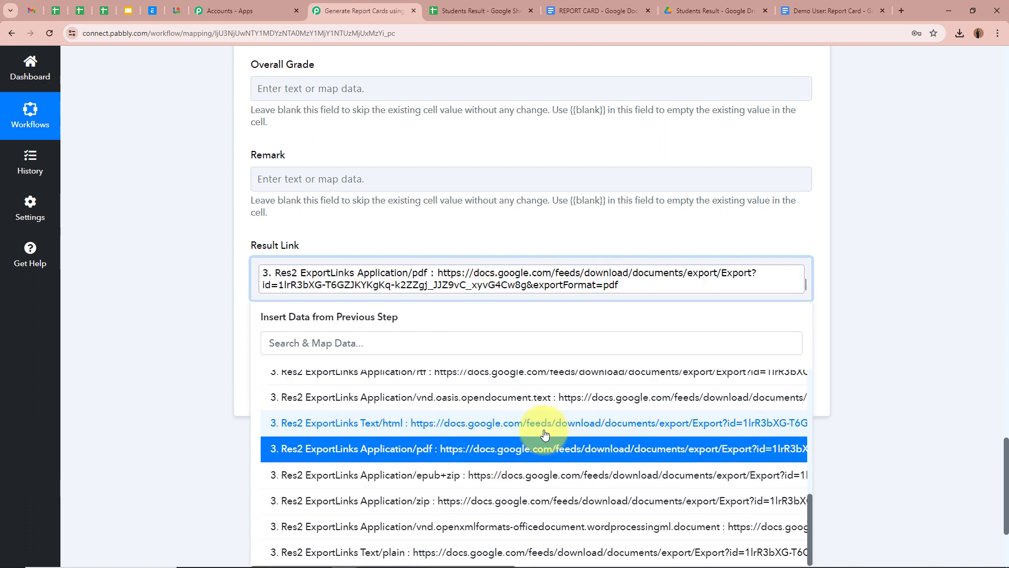
pyautogui.click(884, 364)
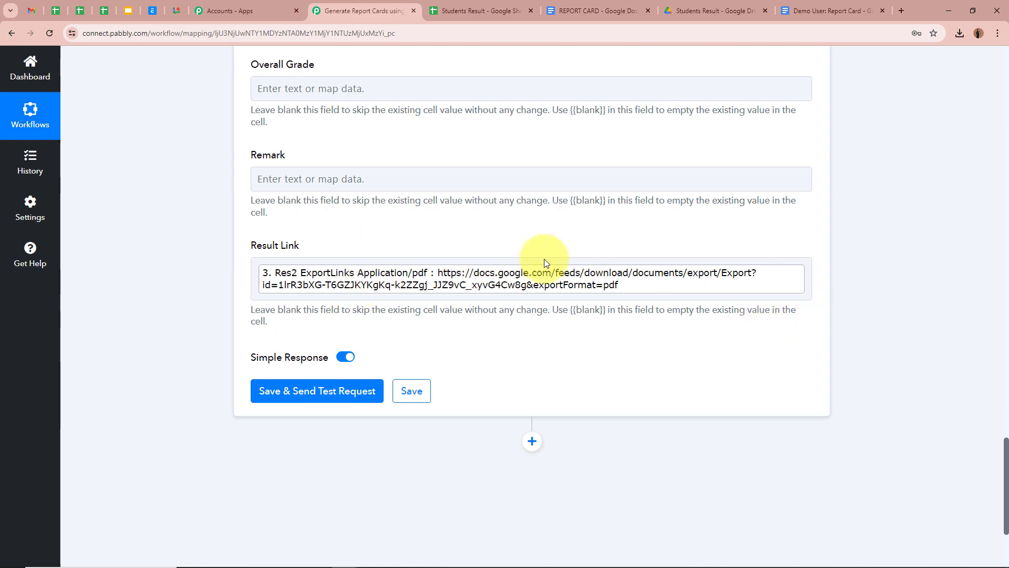
# Step: Save the Update Row action with the remaining fields left blank and send a test request
pyautogui.scroll(9, 840, 266)
pyautogui.scroll(-11, 840, 266)
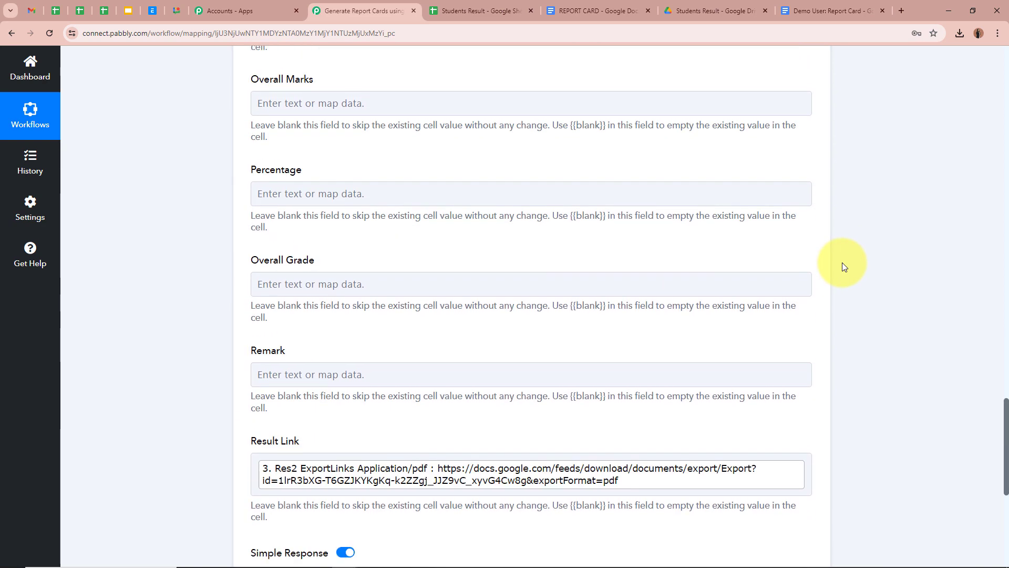
pyautogui.scroll(-1, 838, 262)
pyautogui.click(326, 220)
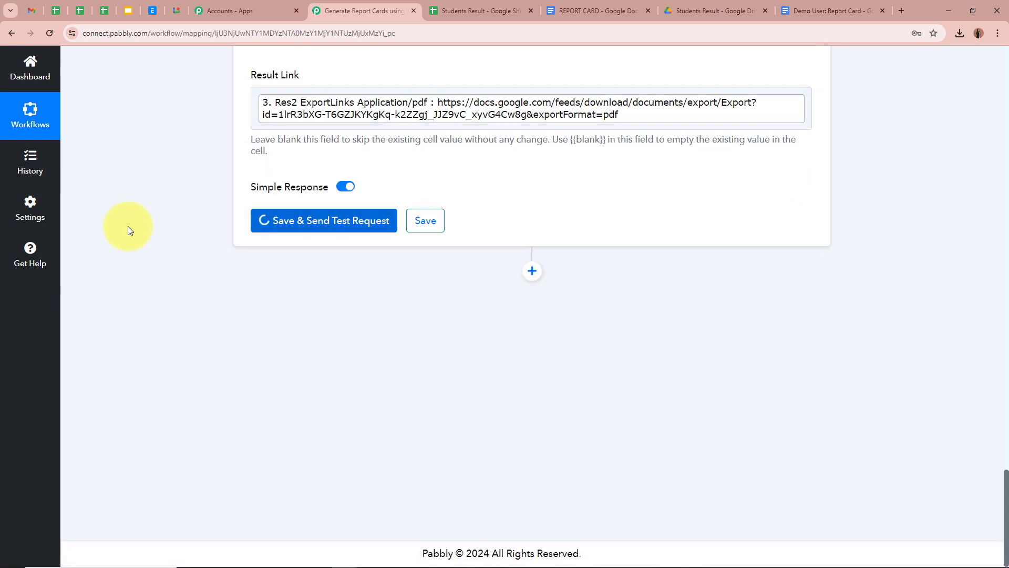
pyautogui.scroll(-2, 128, 226)
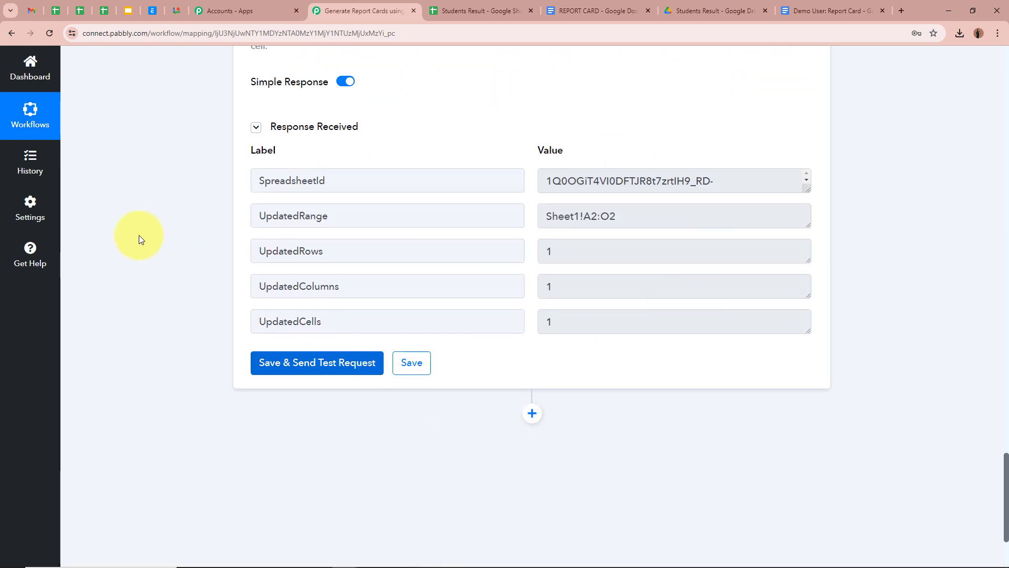
# Step: Check the Result Link cell in row 2 of the Students Result spreadsheet
pyautogui.click(480, 10)
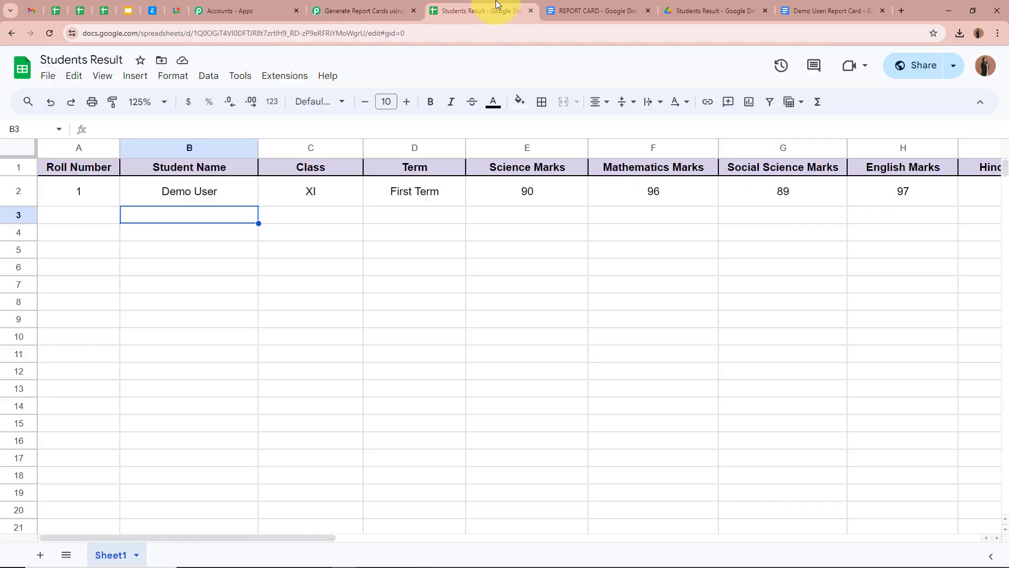
pyautogui.moveTo(202, 541); pyautogui.dragTo(609, 524)
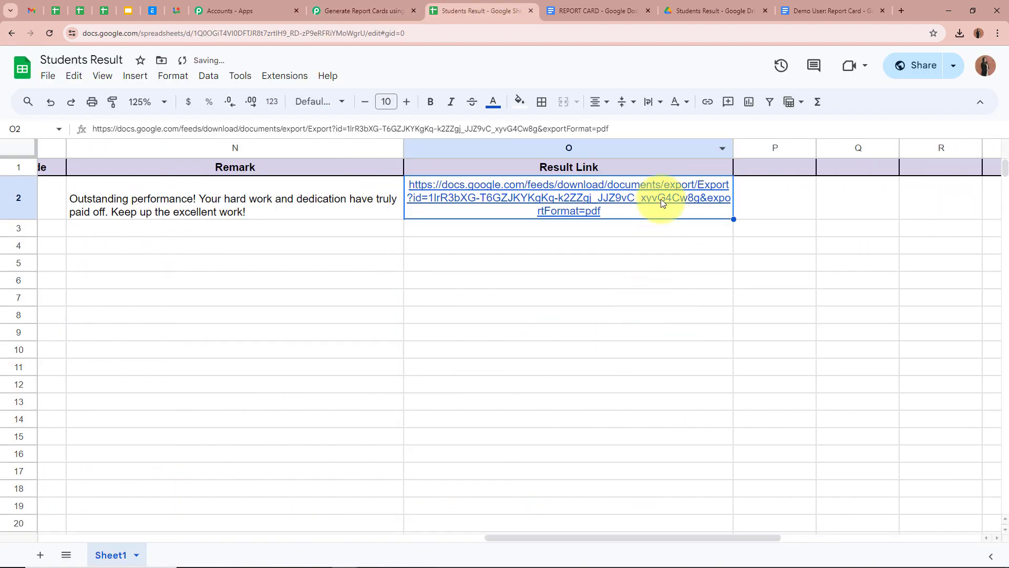
pyautogui.moveTo(591, 542); pyautogui.dragTo(570, 538)
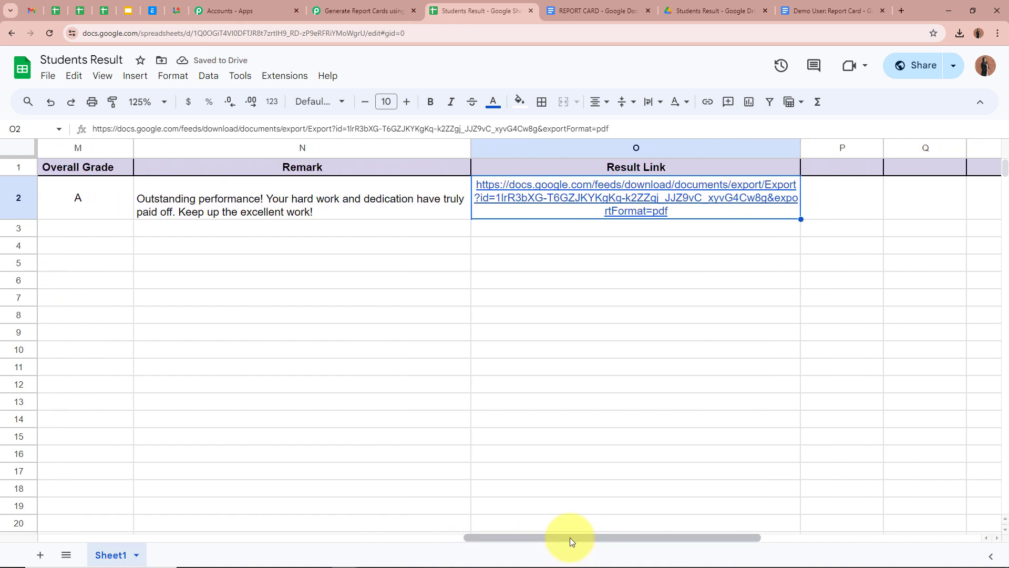
pyautogui.click(615, 366)
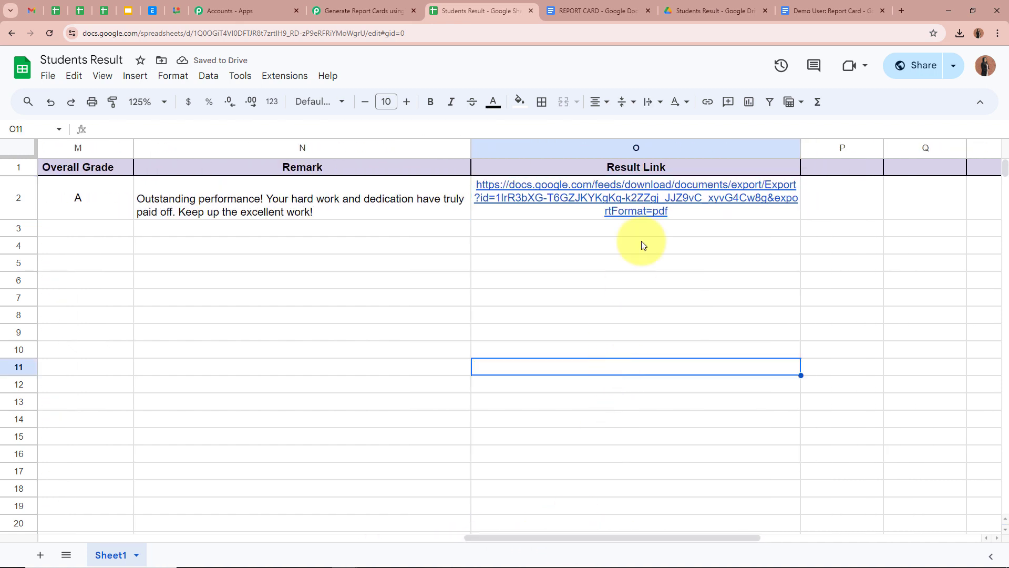
# Step: Download the report card PDF from the result link in row 2 and open the file
pyautogui.click(514, 200)
pyautogui.click(566, 237)
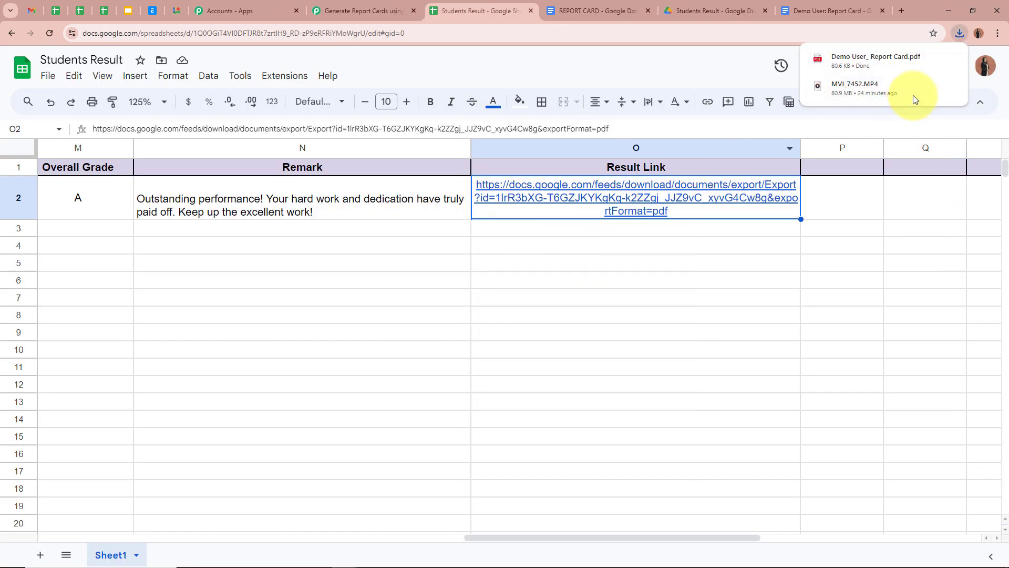
pyautogui.click(896, 61)
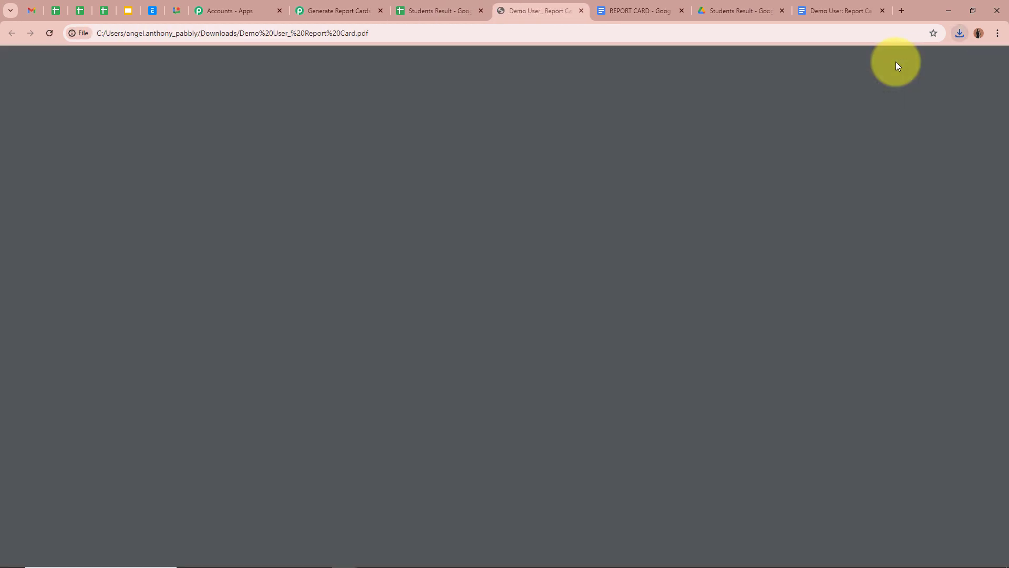
# Step: Review the student details, marks and overall grade in the report card PDF, and close it
pyautogui.moveTo(380, 273); pyautogui.dragTo(421, 273)
pyautogui.click(519, 266)
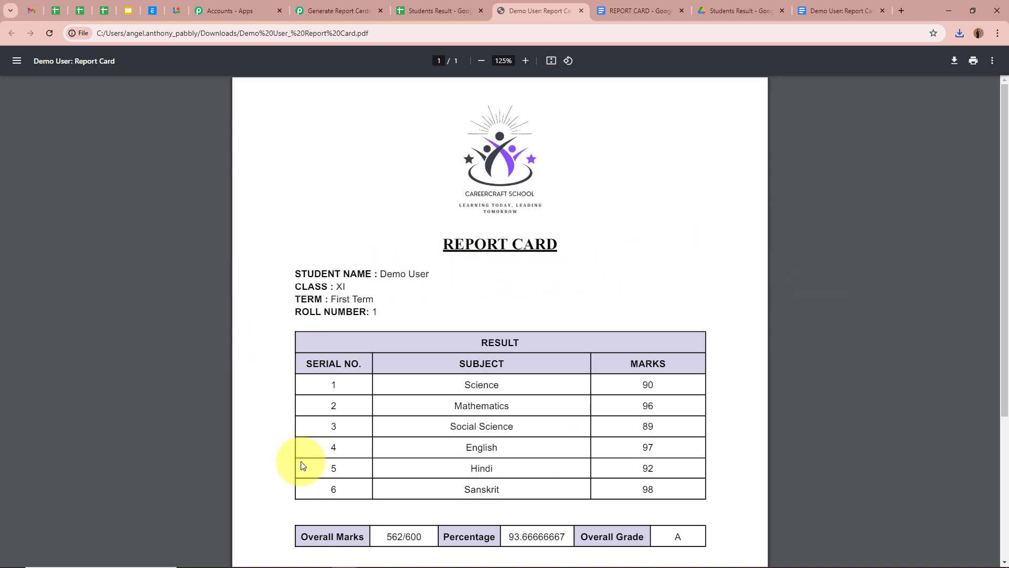
pyautogui.scroll(-4, 718, 411)
pyautogui.scroll(4, 699, 389)
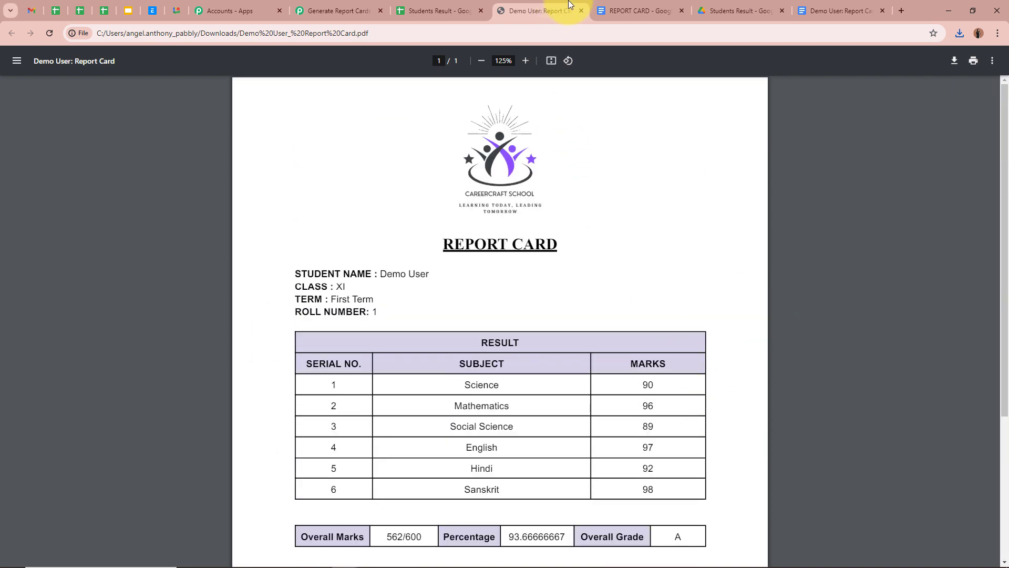
pyautogui.click(581, 10)
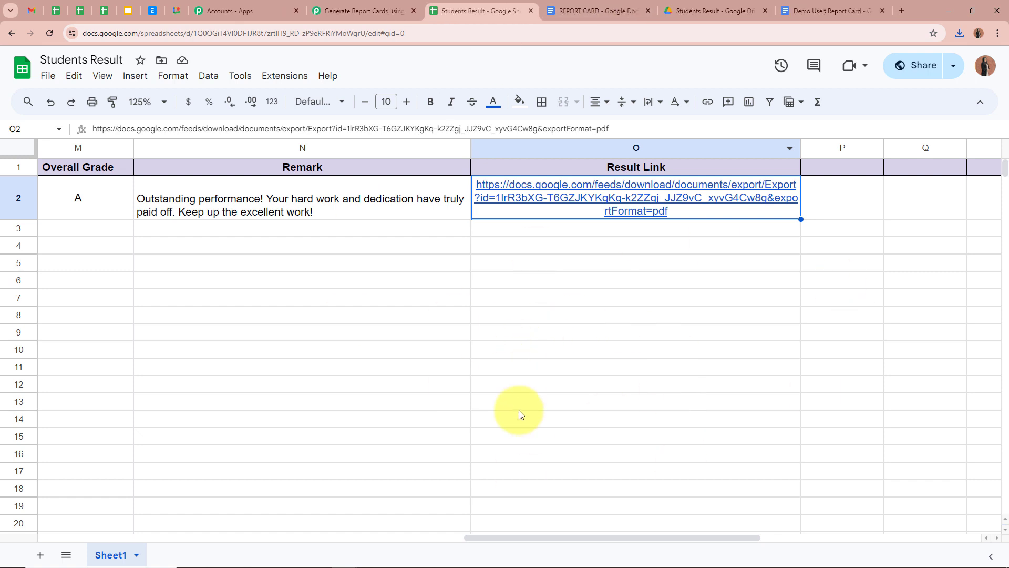
# Step: Enter a second student in row 3: roll number 2, Test Account, class XI, First Term, subject marks 89, 94, 98, 97, 99 and 98
pyautogui.click(529, 486)
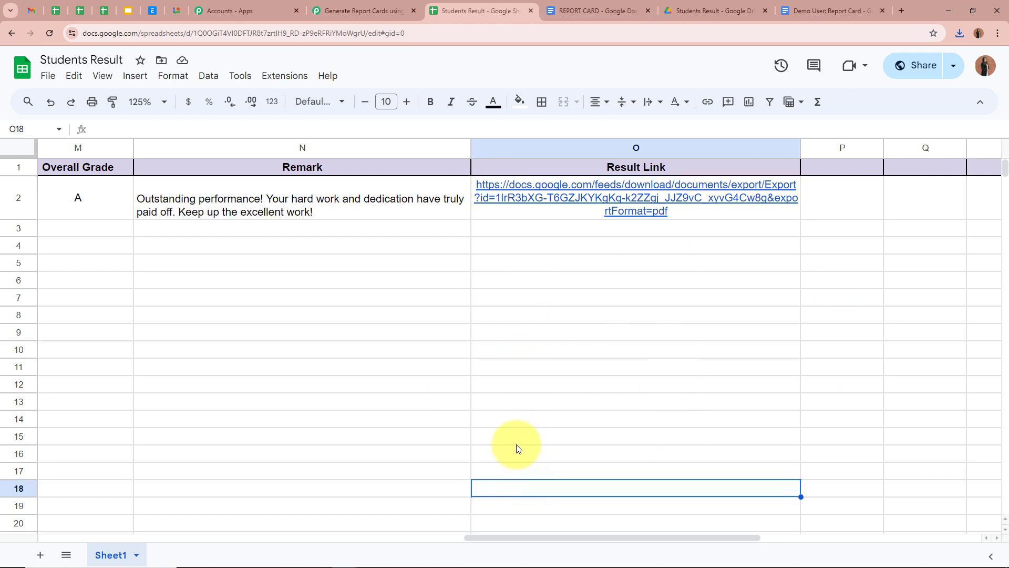
pyautogui.click(595, 230)
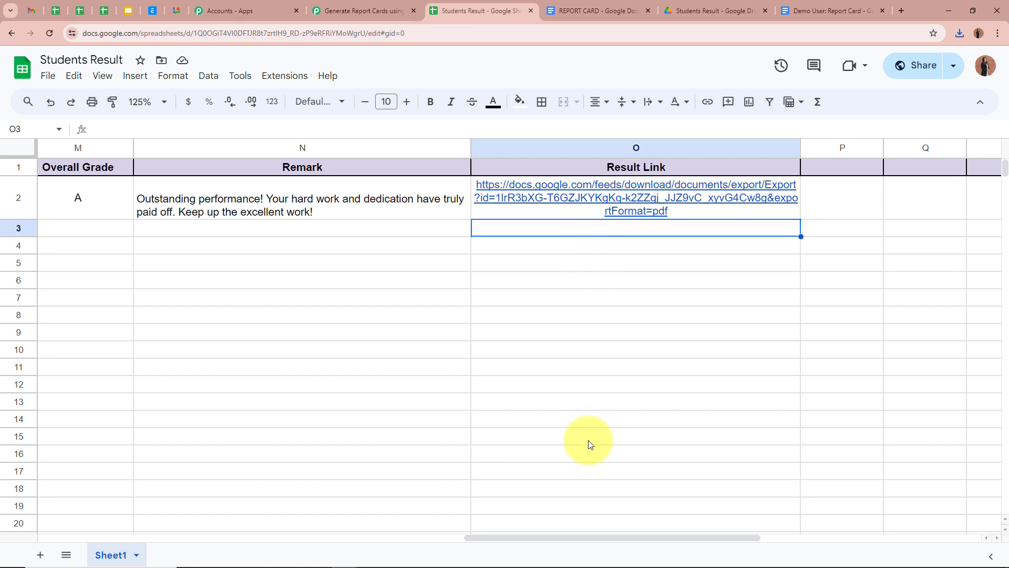
pyautogui.moveTo(572, 537); pyautogui.dragTo(146, 537)
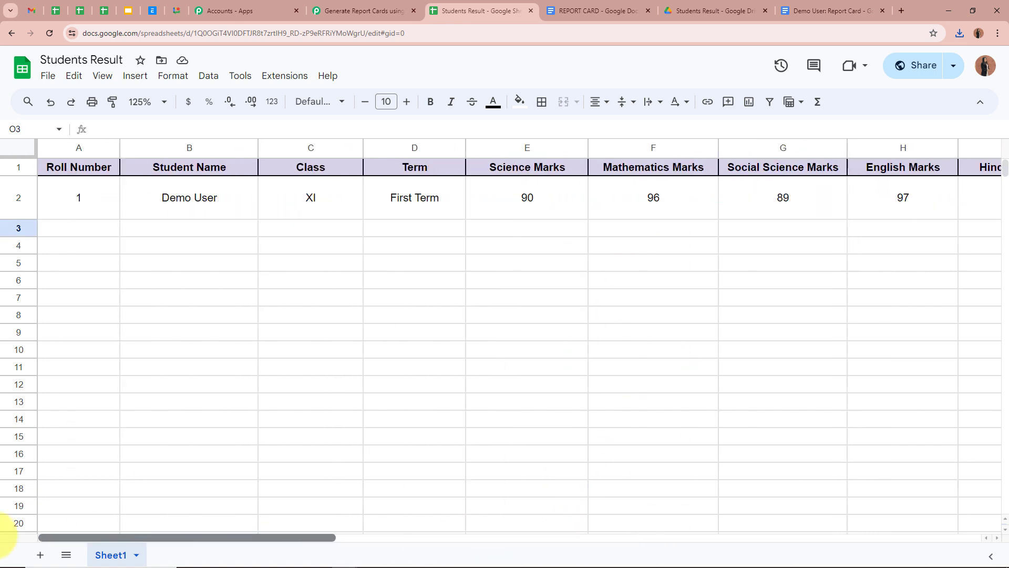
pyautogui.click(50, 232)
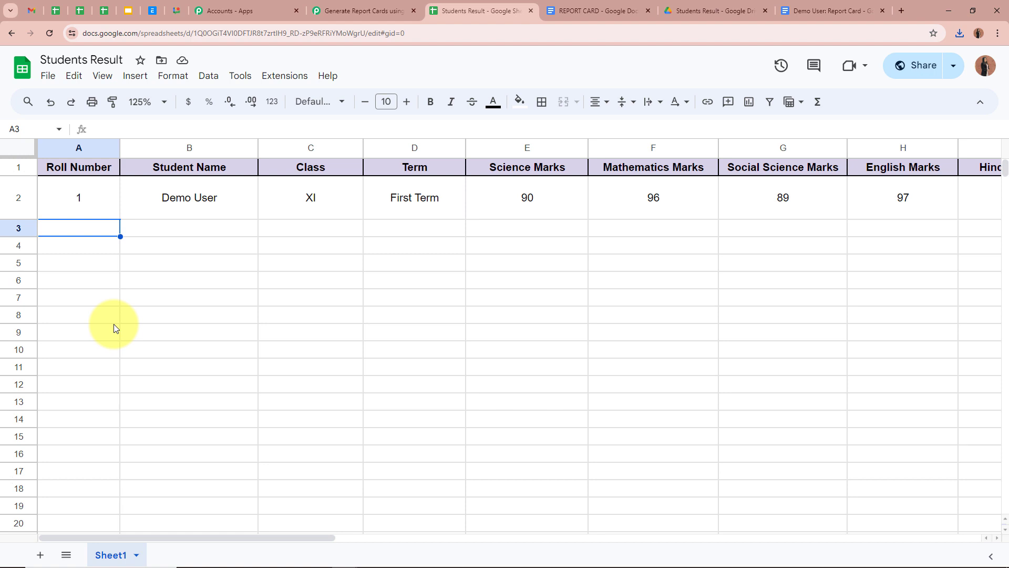
pyautogui.write('2')
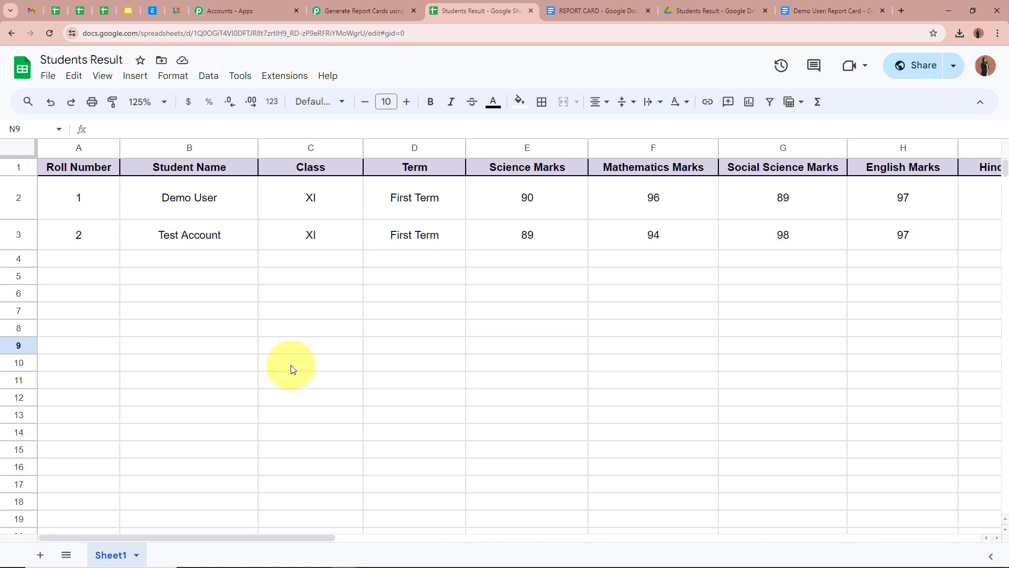
# Step: Review row 3 from the student name through the overall marks, percentage, grade and remark to the result link
pyautogui.click(113, 239)
pyautogui.click(135, 240)
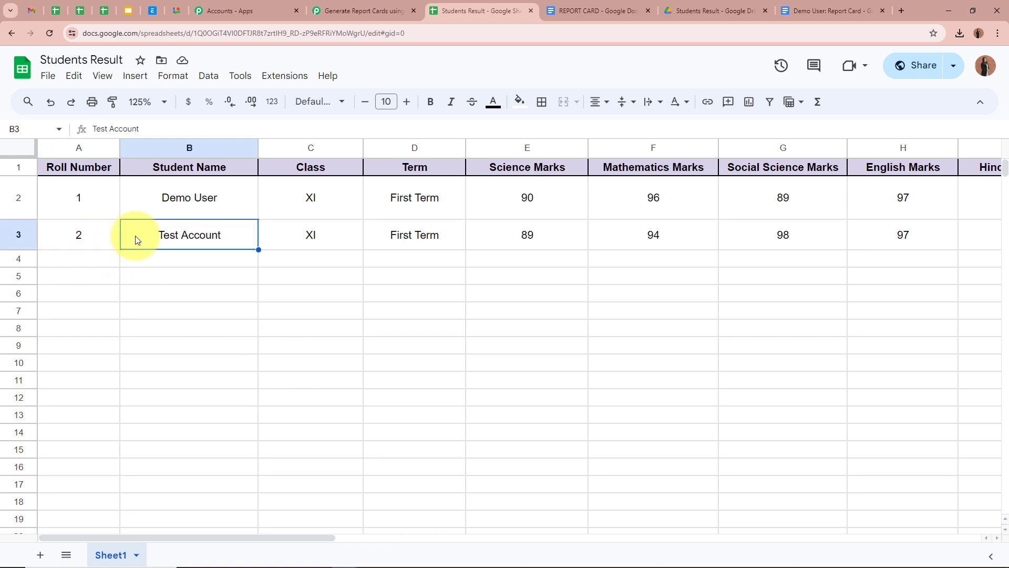
pyautogui.moveTo(213, 537); pyautogui.dragTo(448, 534)
pyautogui.click(515, 239)
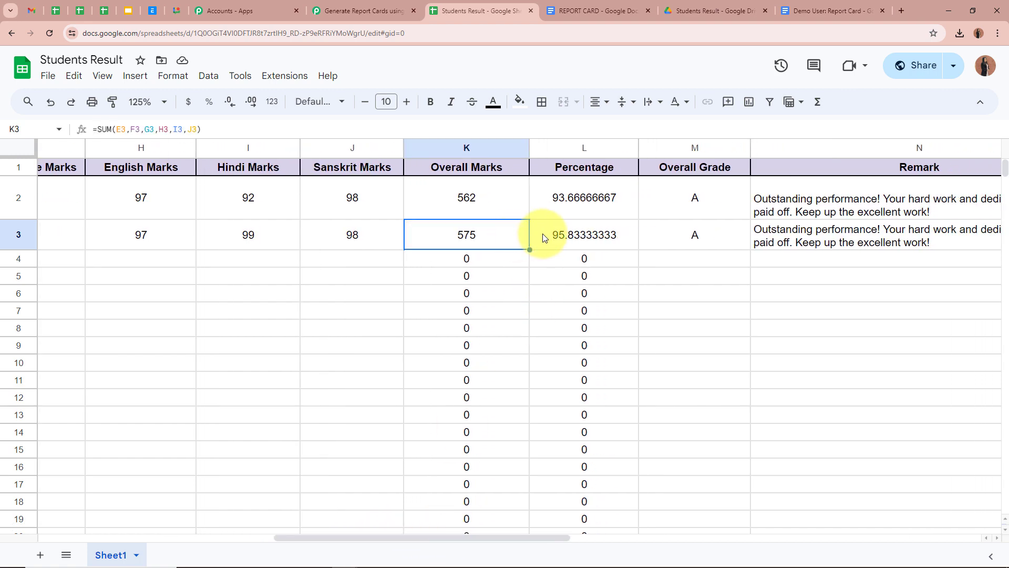
pyautogui.click(603, 242)
pyautogui.click(661, 246)
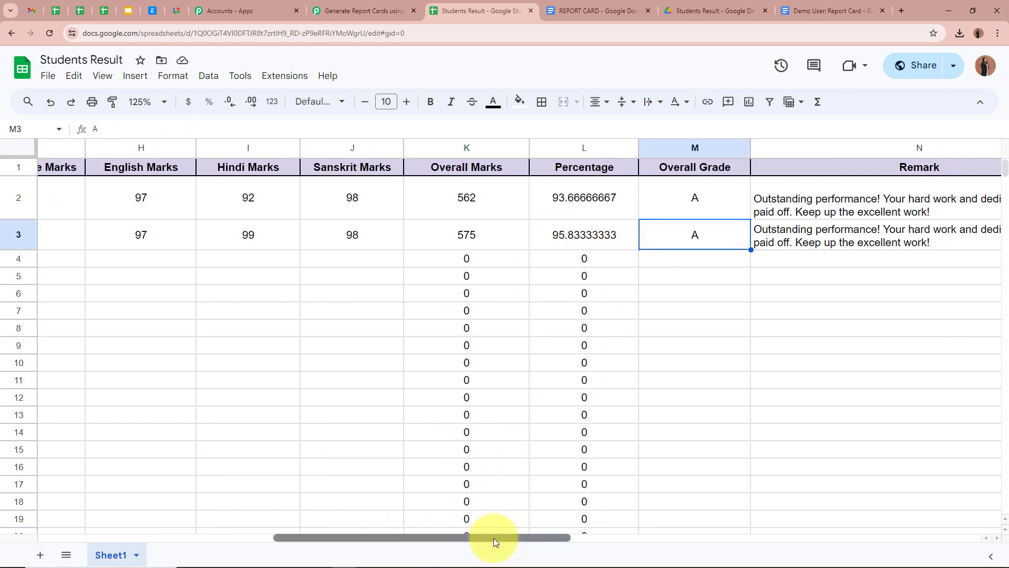
pyautogui.moveTo(493, 538); pyautogui.dragTo(587, 536)
pyautogui.click(677, 246)
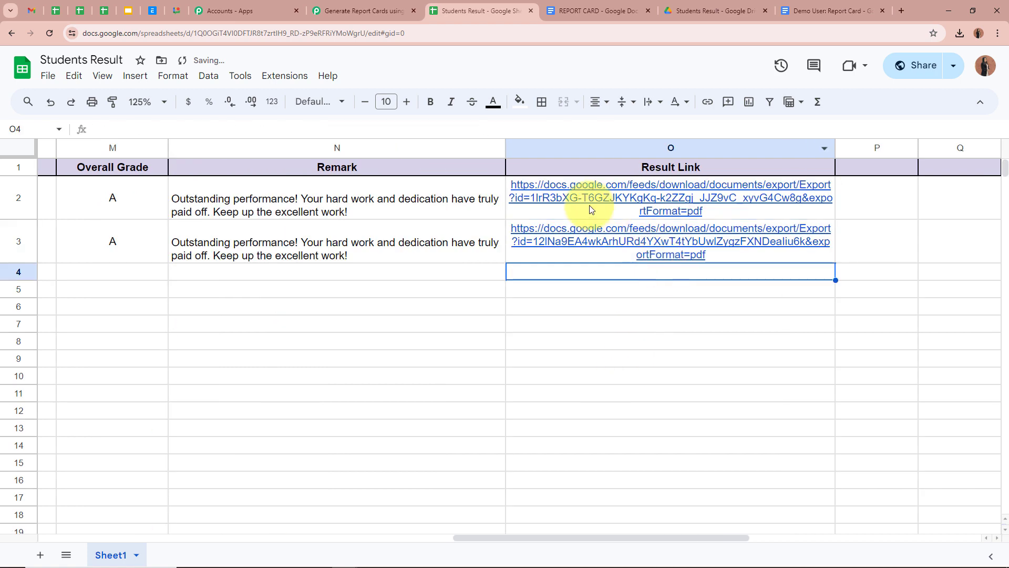
# Step: Download the Test Account report card PDF from the result link in row 3
pyautogui.click(523, 255)
pyautogui.click(414, 346)
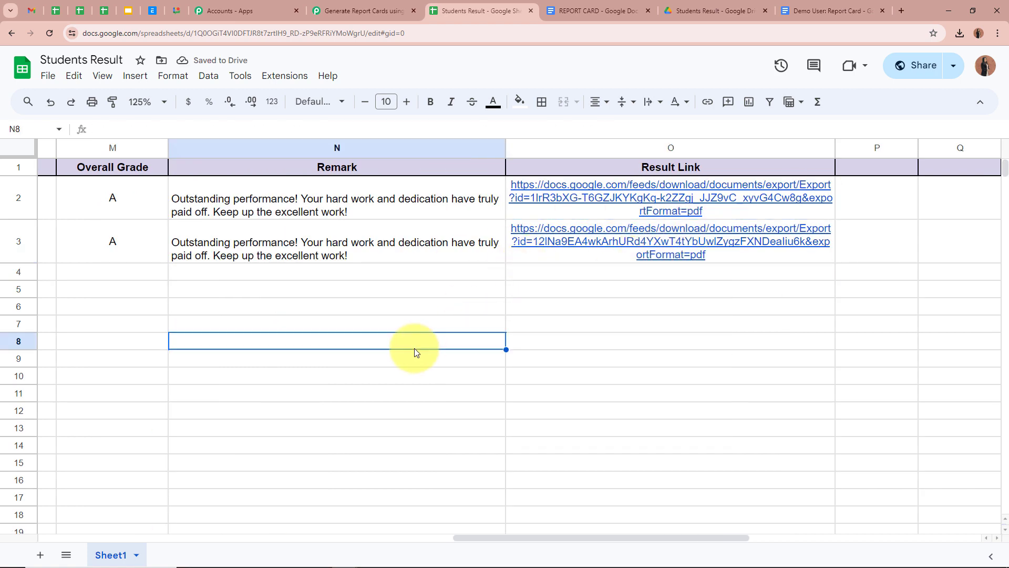
pyautogui.moveTo(536, 263)
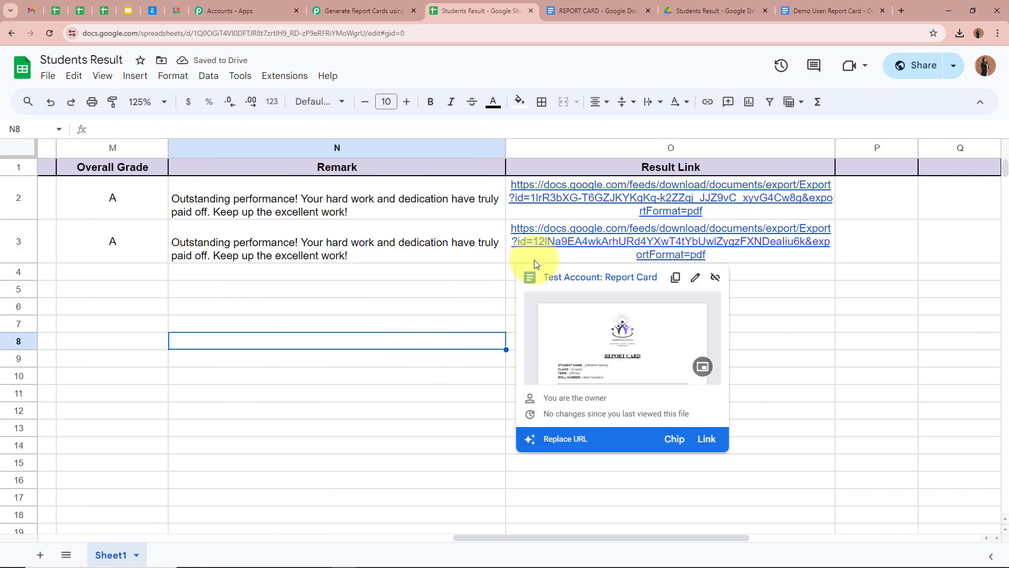
pyautogui.click(584, 230)
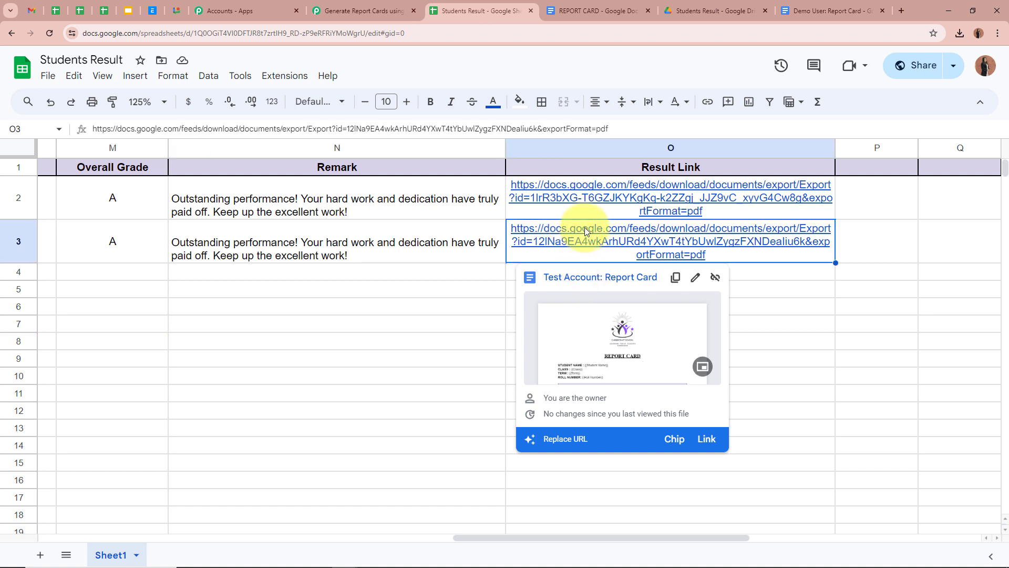
pyautogui.click(585, 229)
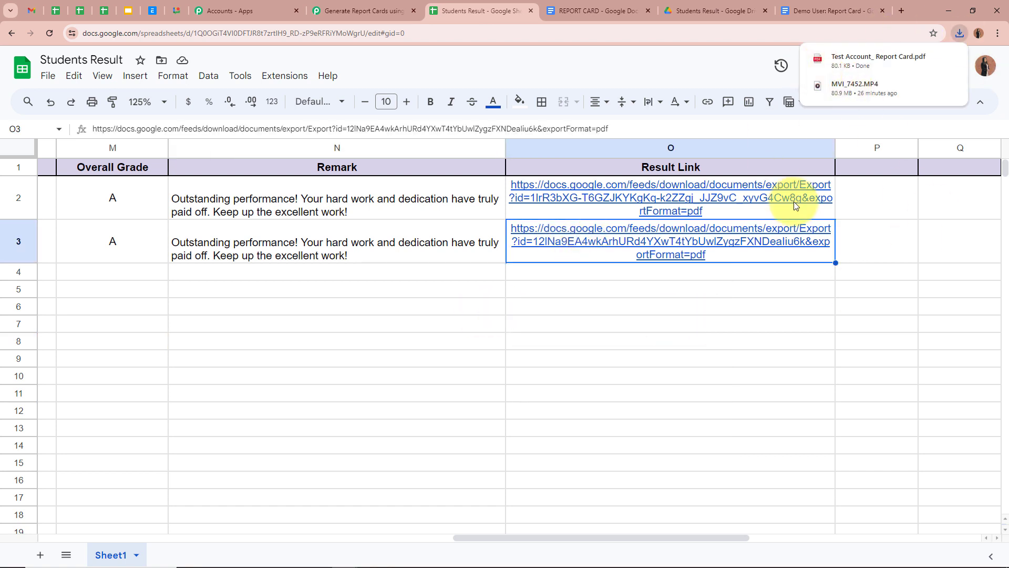
# Step: Open the downloaded Test Account report card PDF, check its student details, marks, overall results and remark, and close it
pyautogui.click(860, 57)
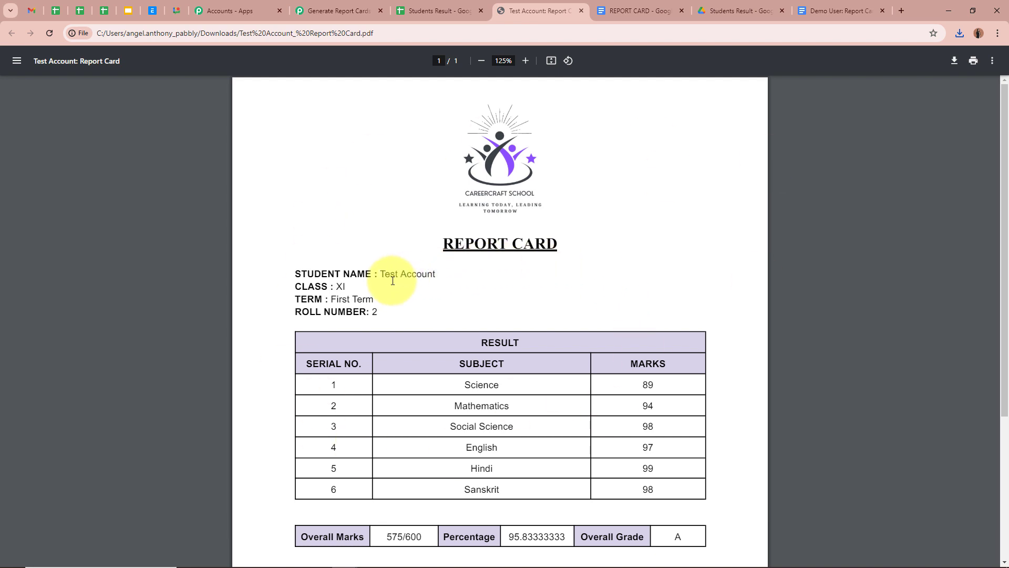
pyautogui.moveTo(379, 271); pyautogui.dragTo(494, 271)
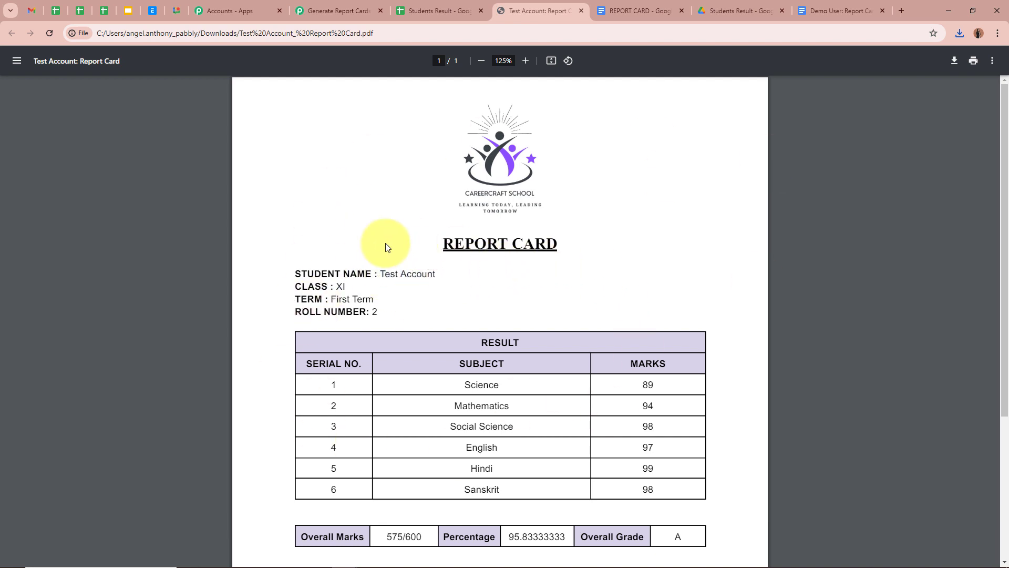
pyautogui.scroll(-1, 414, 346)
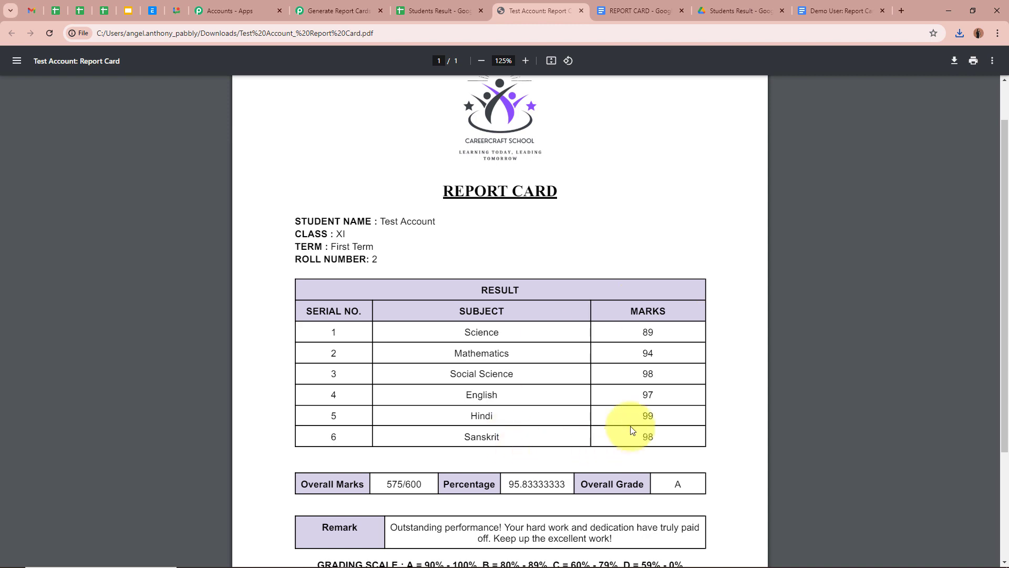
pyautogui.scroll(-3, 629, 426)
pyautogui.scroll(4, 630, 425)
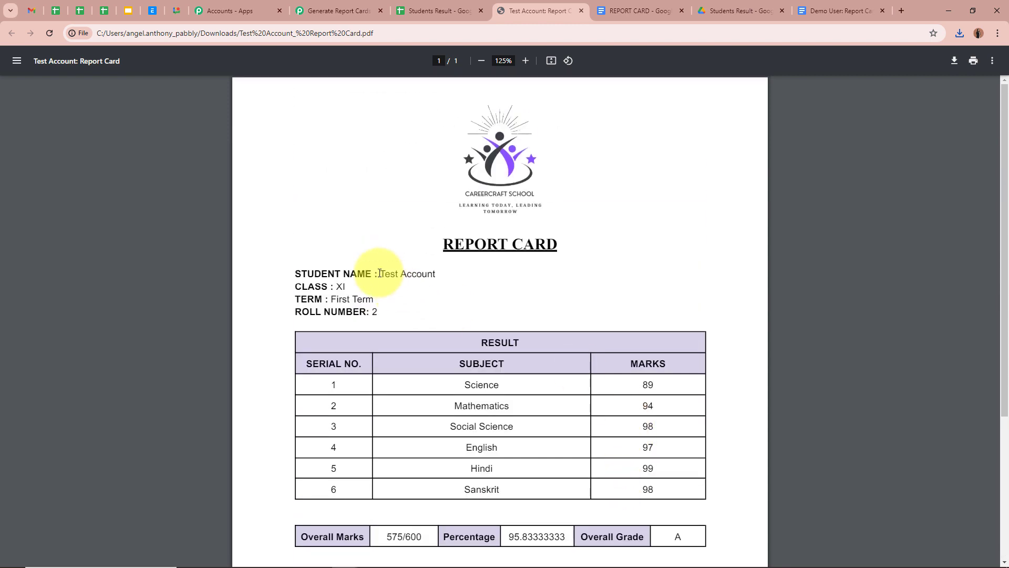
pyautogui.scroll(-4, 739, 427)
pyautogui.scroll(5, 741, 431)
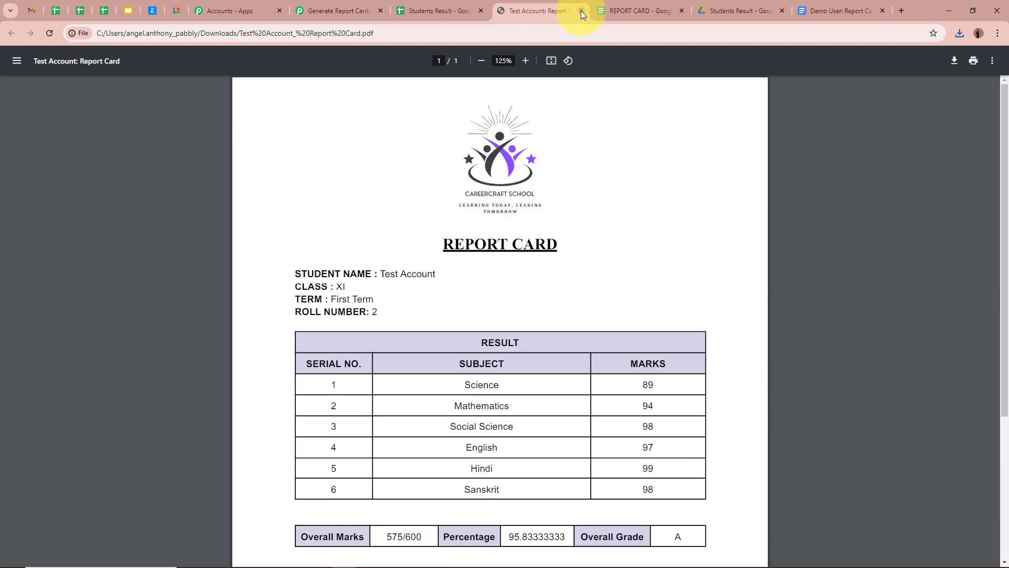
pyautogui.click(582, 11)
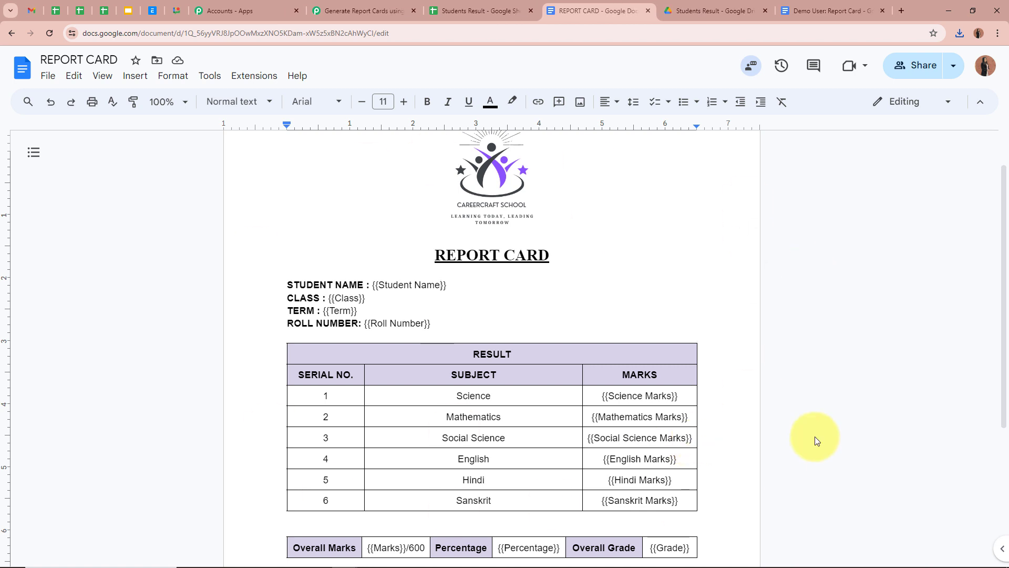
# Step: Return to the Generate Report Cards workflow in Pabbly Connect and review its steps from the Google Sheets trigger to the Update Row action
pyautogui.click(379, 10)
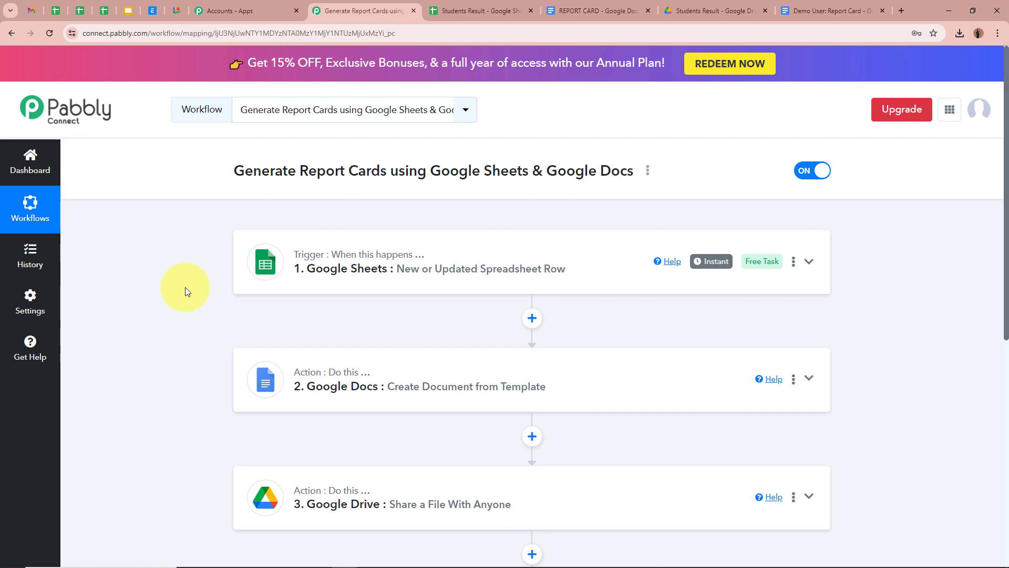
pyautogui.scroll(-3, 316, 320)
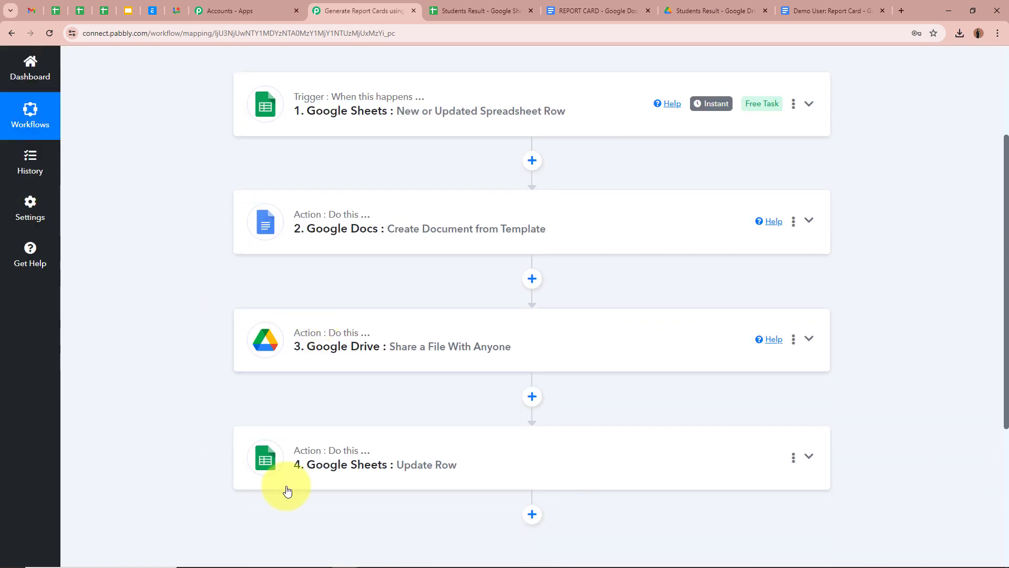
pyautogui.scroll(3, 161, 410)
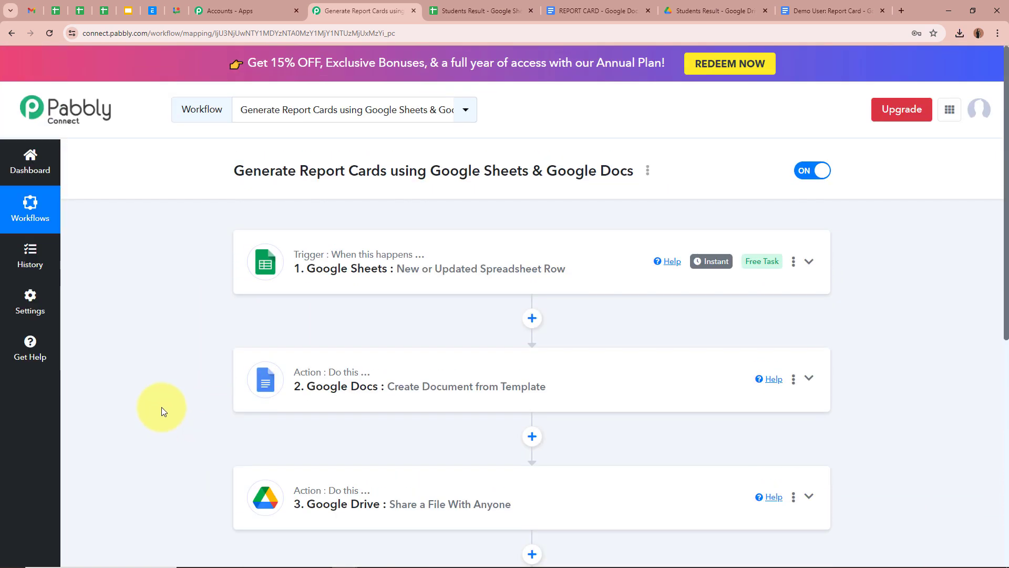